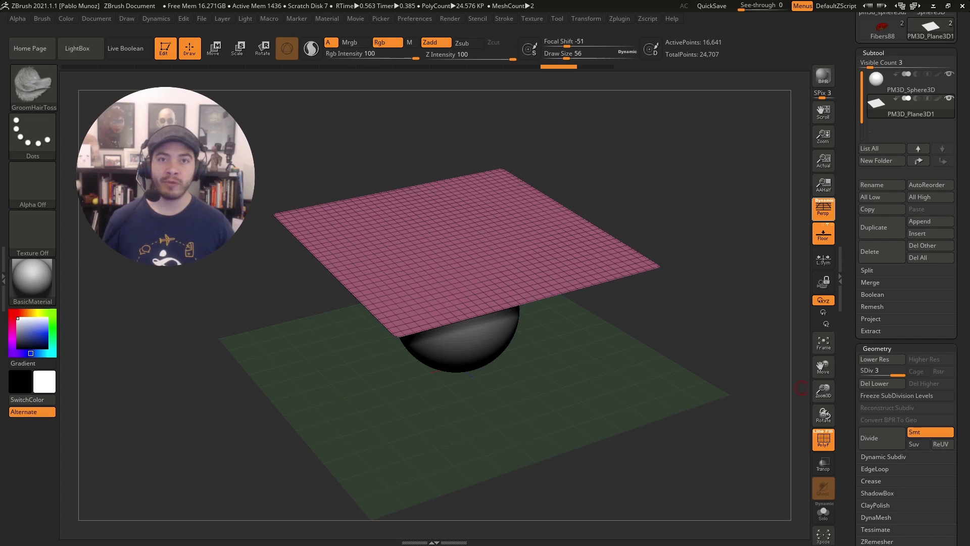
- Inspect the sphere and plane subtools one at a time in solo view, and finish with both shown and the plane selected
{"action": "left_click_drag", "start_coordinate": [606, 344], "coordinate": [576, 344]}
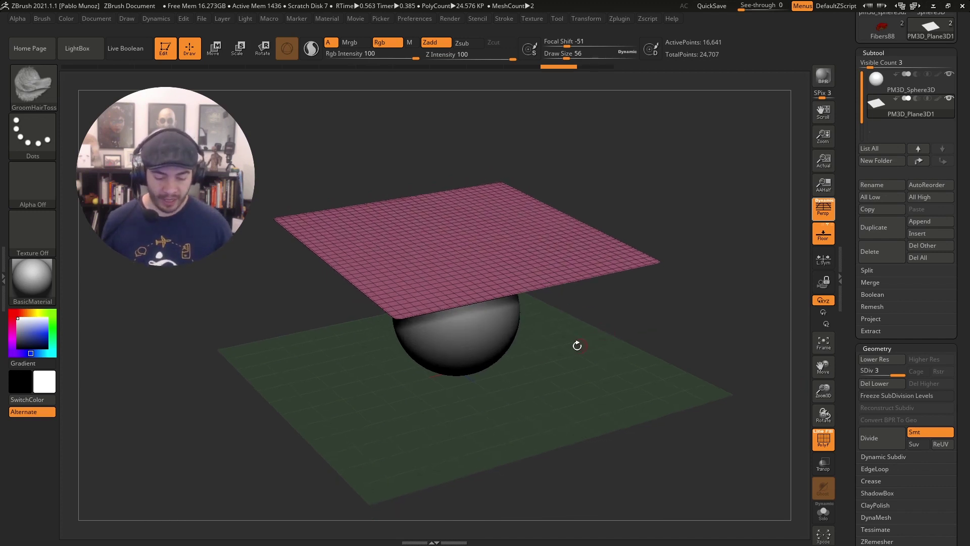
{"action": "left_click", "coordinate": [903, 92]}
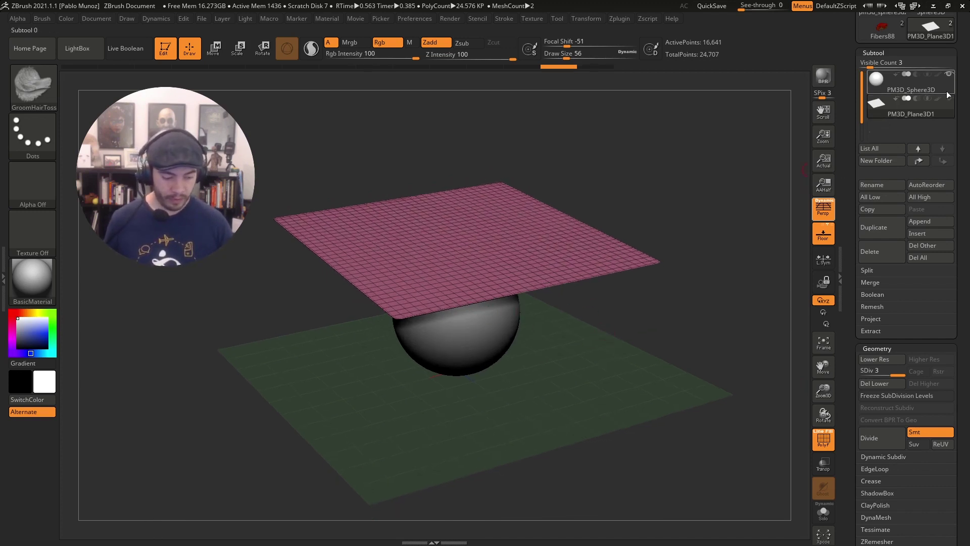
{"action": "left_click_drag", "start_coordinate": [623, 358], "coordinate": [638, 394]}
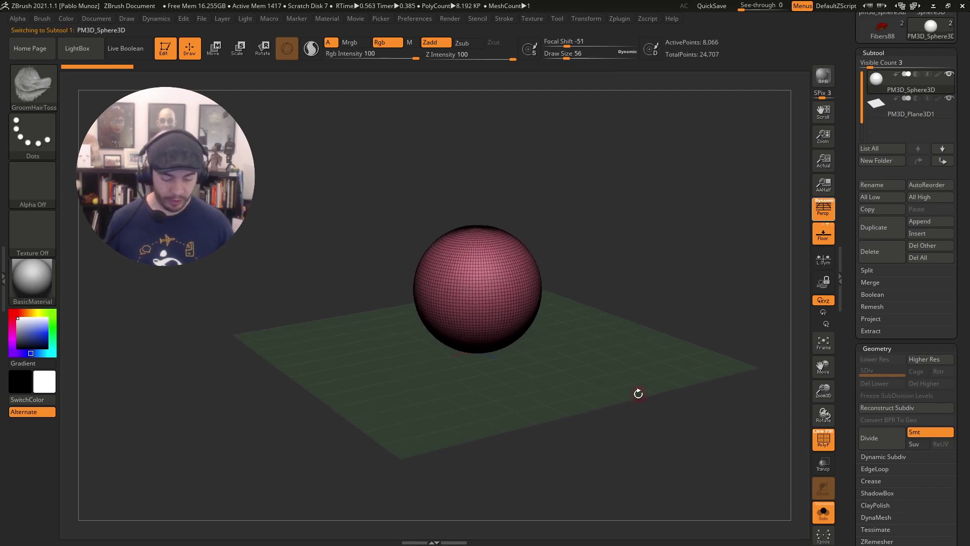
{"action": "left_click", "coordinate": [906, 114]}
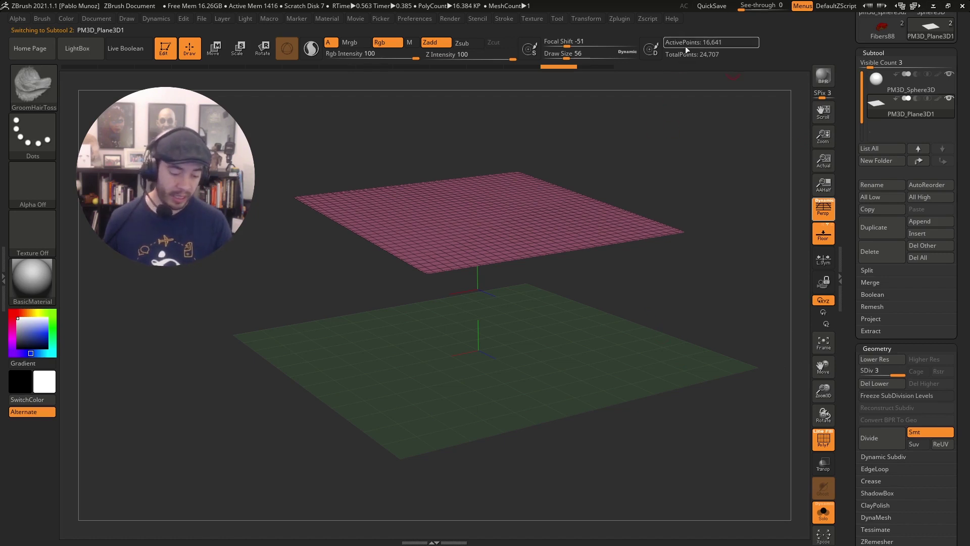
{"action": "left_click_drag", "start_coordinate": [655, 333], "coordinate": [638, 310]}
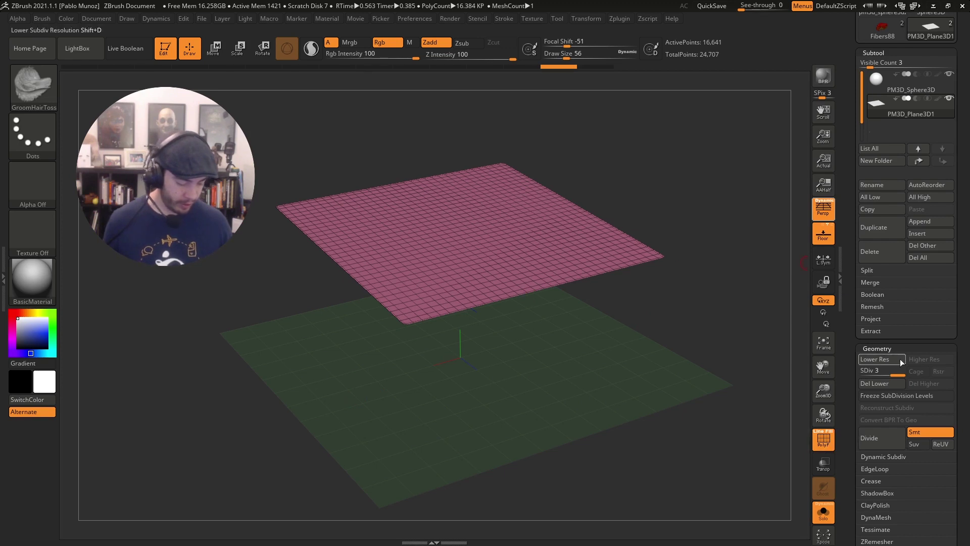
{"action": "left_click", "coordinate": [823, 512]}
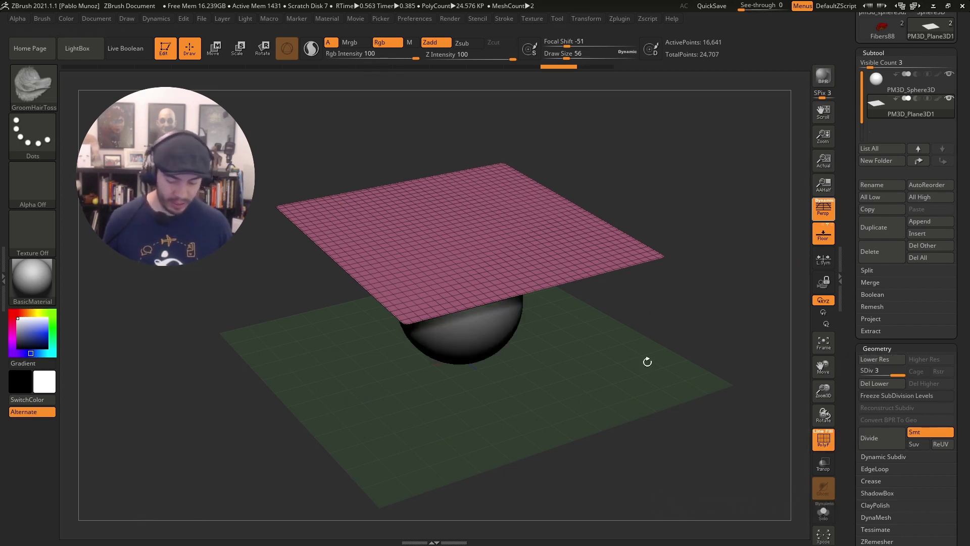
- Dock the Dynamics palette above the Tool palette in the same tray and collapse the Tool palette
{"action": "left_click_drag", "start_coordinate": [511, 177], "coordinate": [356, 123]}
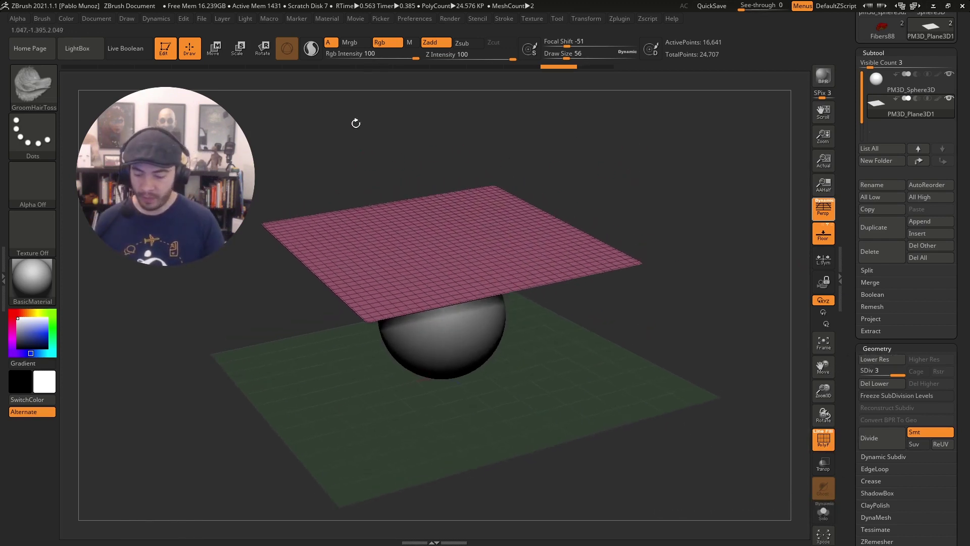
{"action": "left_click", "coordinate": [156, 18]}
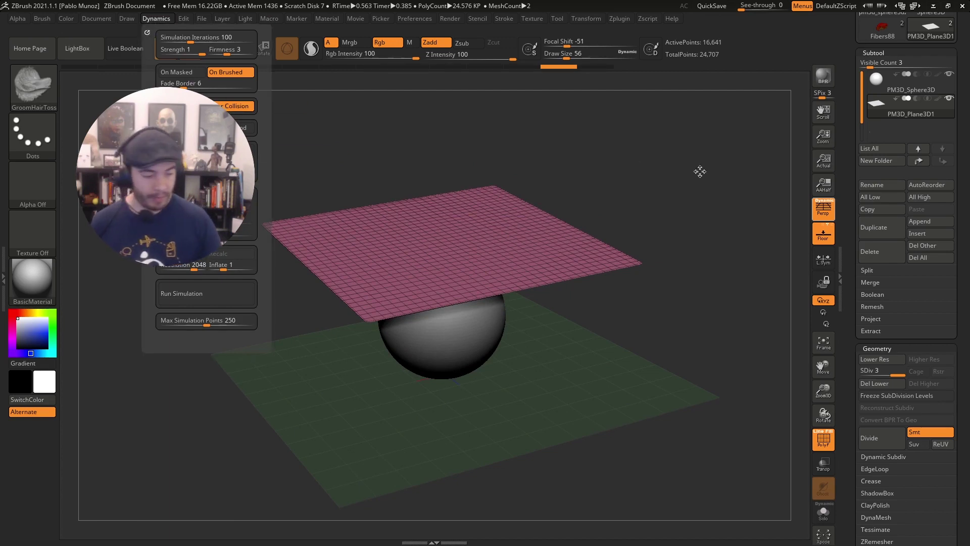
{"action": "left_click_drag", "start_coordinate": [700, 171], "coordinate": [909, 104]}
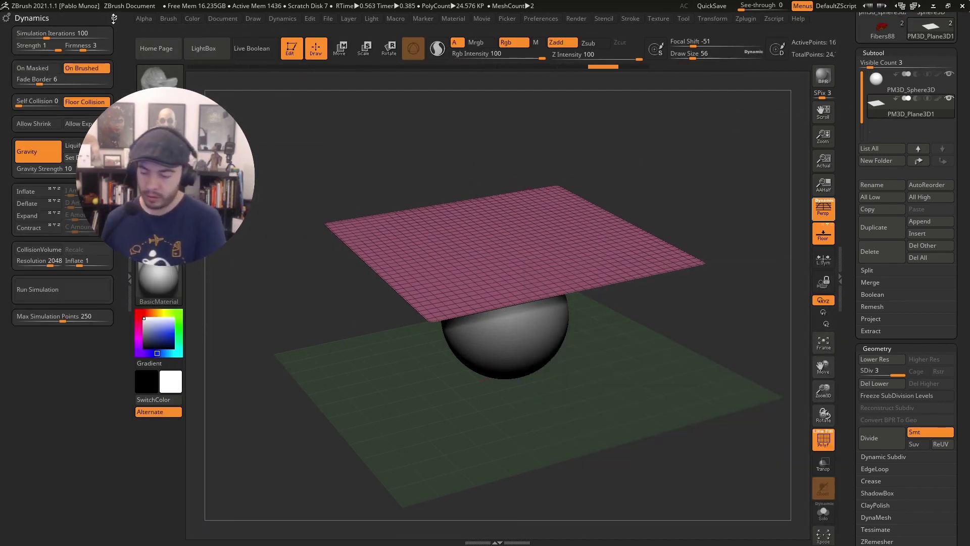
{"action": "left_click_drag", "start_coordinate": [114, 19], "coordinate": [901, 53]}
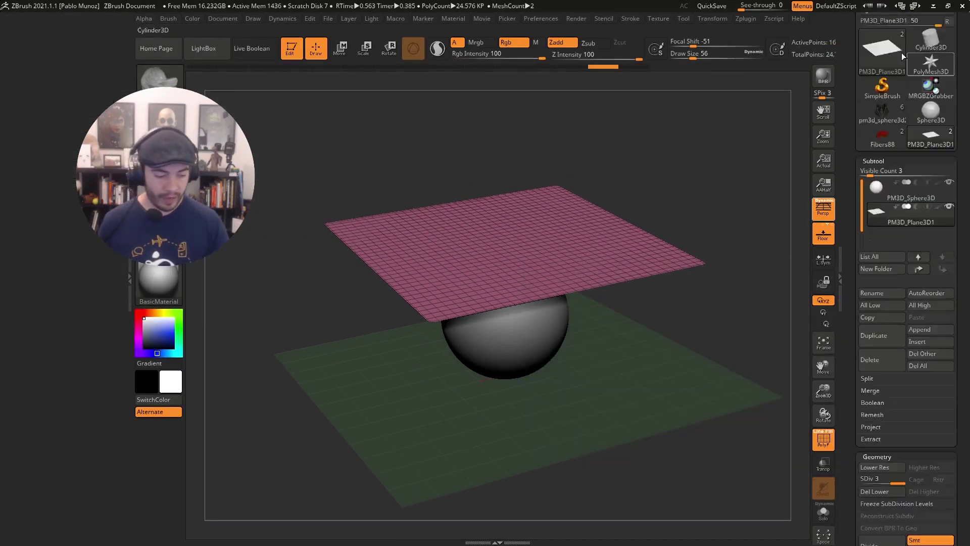
{"action": "left_click", "coordinate": [126, 268]}
{"action": "scroll", "coordinate": [849, 278], "scroll_direction": "up", "scroll_amount": 10}
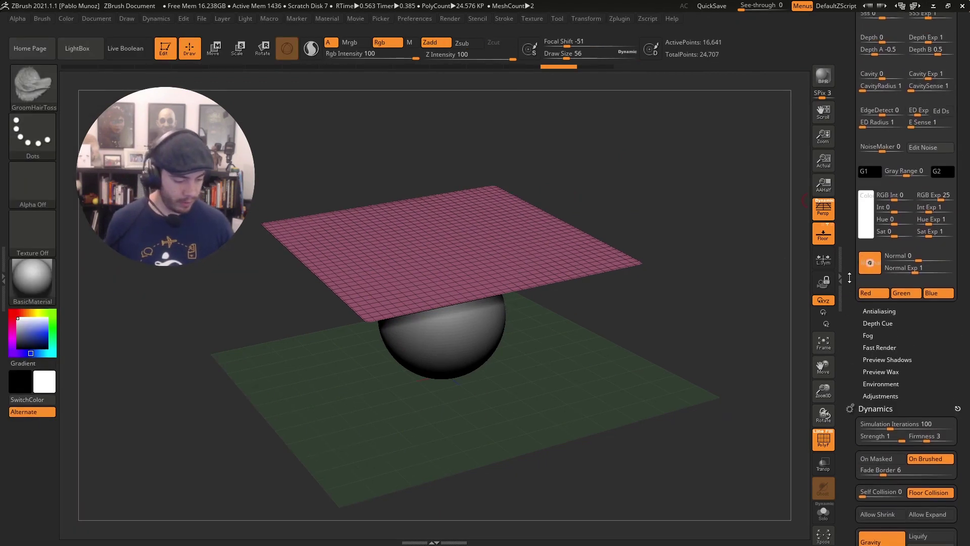
{"action": "scroll", "coordinate": [850, 278], "scroll_direction": "up", "scroll_amount": 10}
{"action": "left_click", "coordinate": [954, 19]}
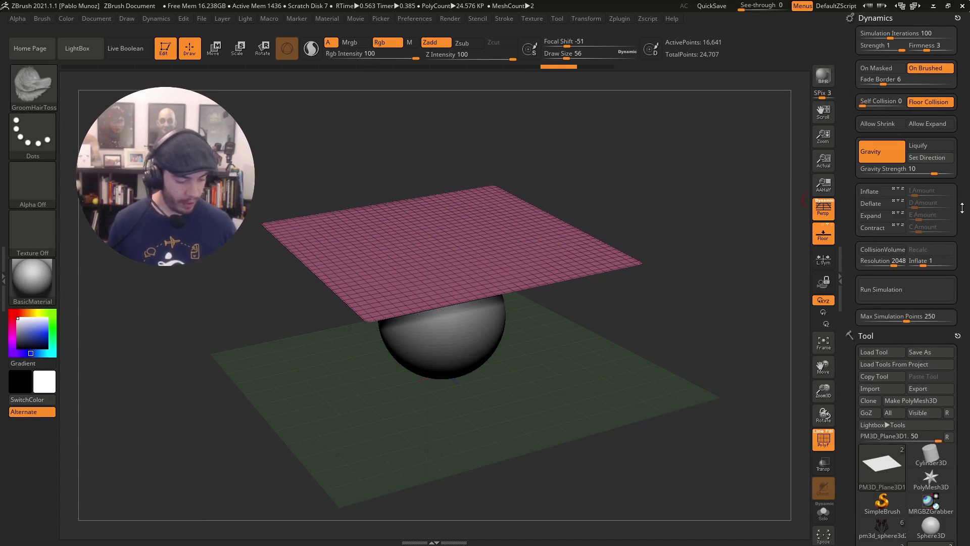
{"action": "left_click", "coordinate": [882, 331]}
{"action": "left_click_drag", "start_coordinate": [886, 365], "coordinate": [883, 379]}
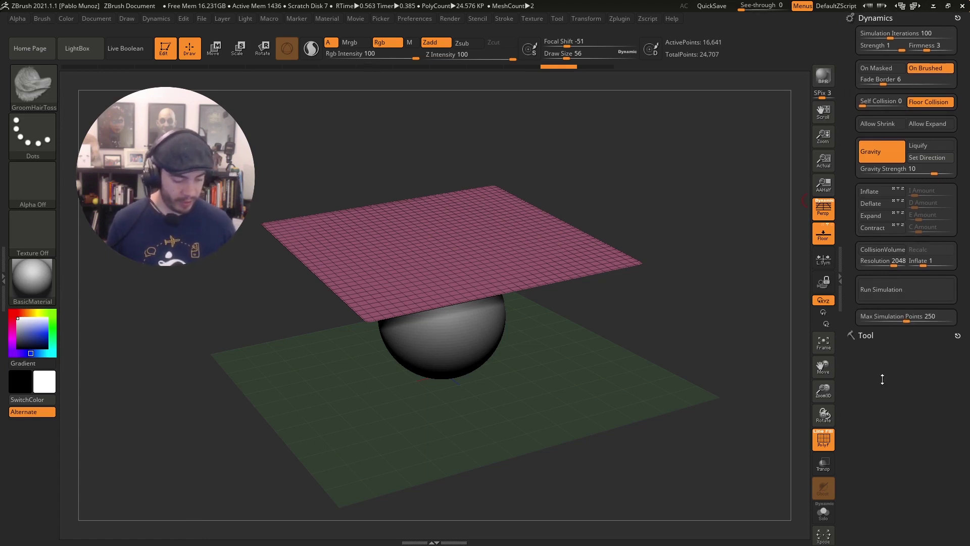
- Try the gravity simulation on the plane without a collision volume, and undo it
{"action": "mouse_move", "coordinate": [659, 350]}
{"action": "left_mouse_down"}
{"action": "mouse_move", "coordinate": [643, 344]}
{"action": "mouse_move", "coordinate": [650, 338]}
{"action": "left_mouse_up"}
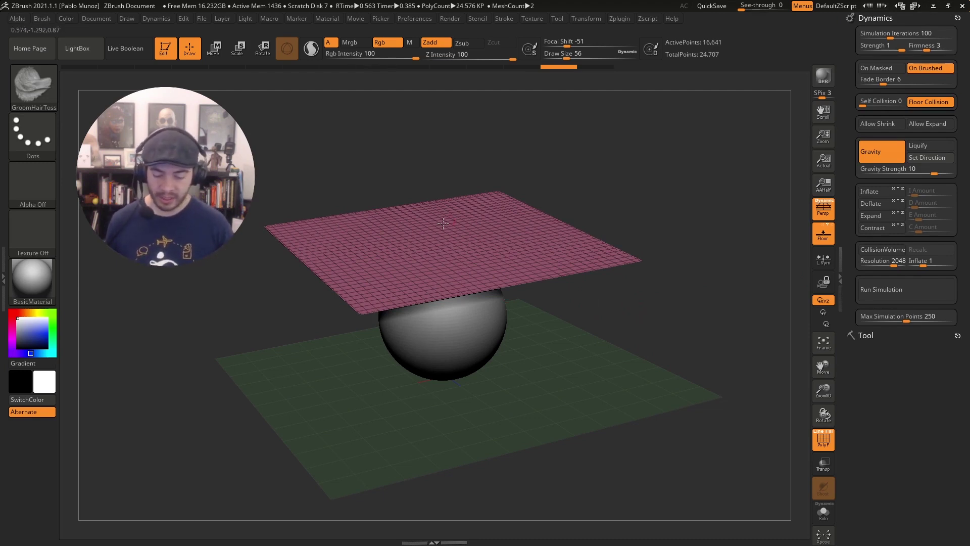
{"action": "left_click_drag", "start_coordinate": [565, 338], "coordinate": [630, 329]}
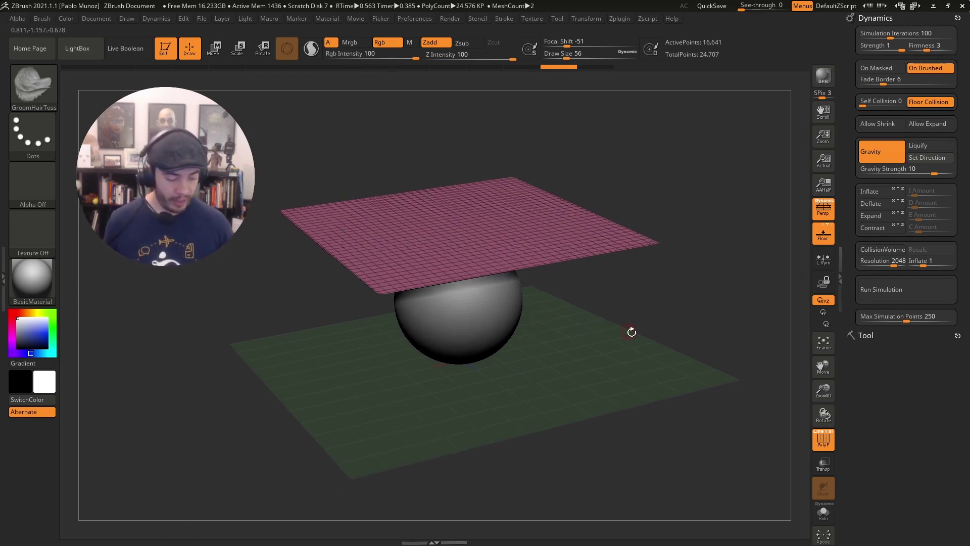
{"action": "left_click", "coordinate": [899, 290]}
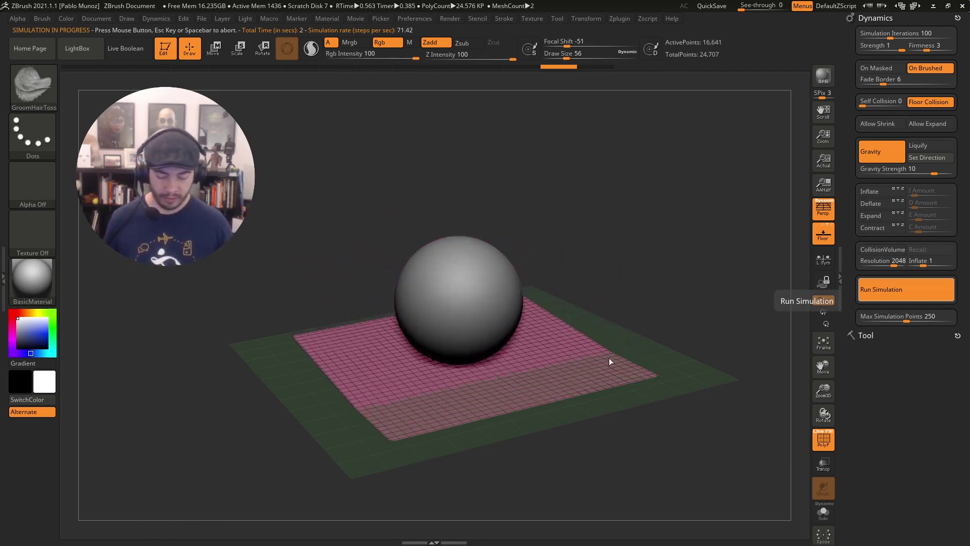
{"action": "left_click", "coordinate": [893, 291]}
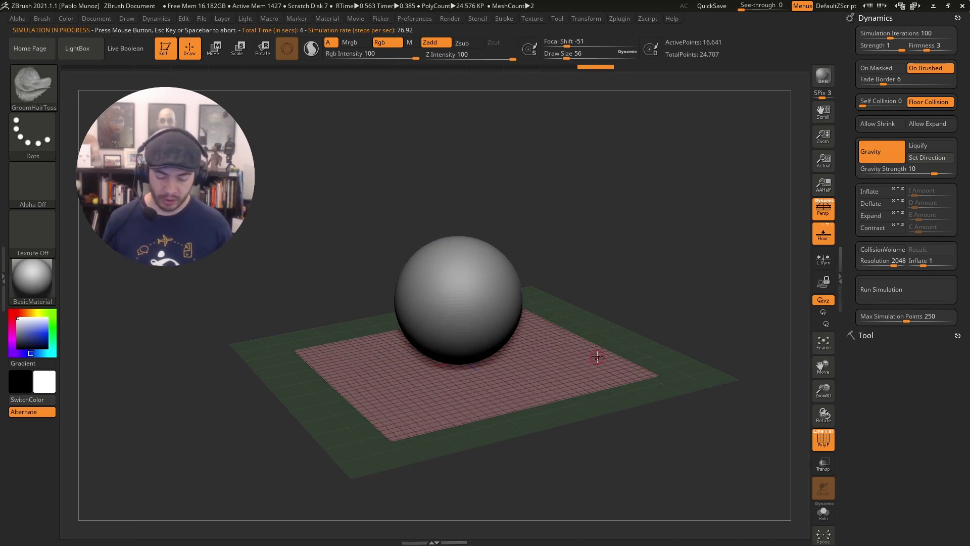
{"action": "key", "text": "ctrl+z"}
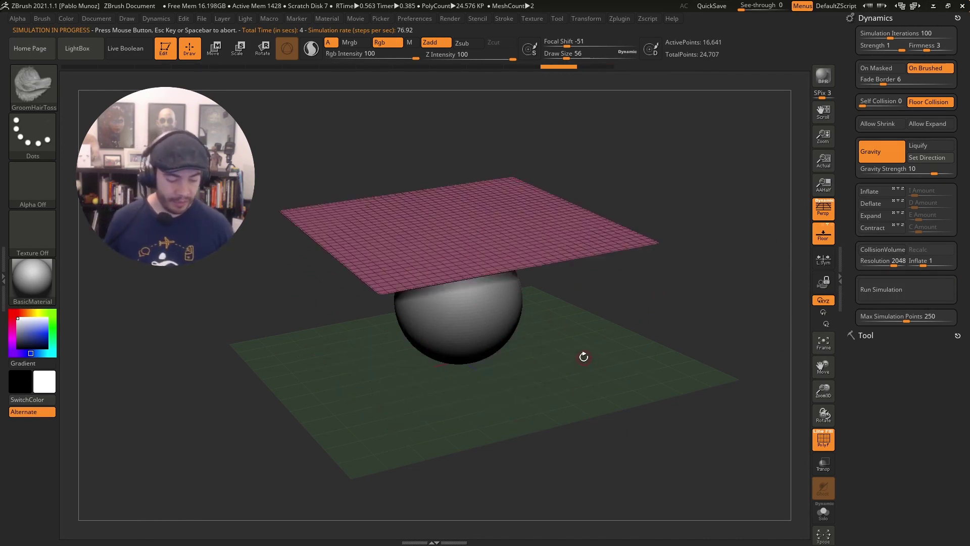
- Enable the collision volume and run the gravity simulation to drape the plane over the sphere
{"action": "left_click", "coordinate": [892, 251]}
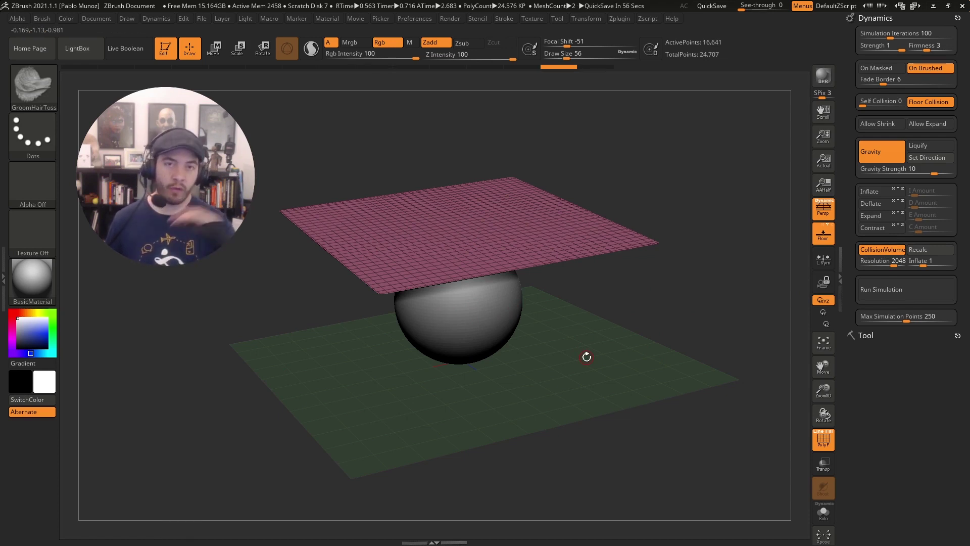
{"action": "left_click_drag", "start_coordinate": [587, 357], "coordinate": [613, 338]}
{"action": "left_click", "coordinate": [892, 255]}
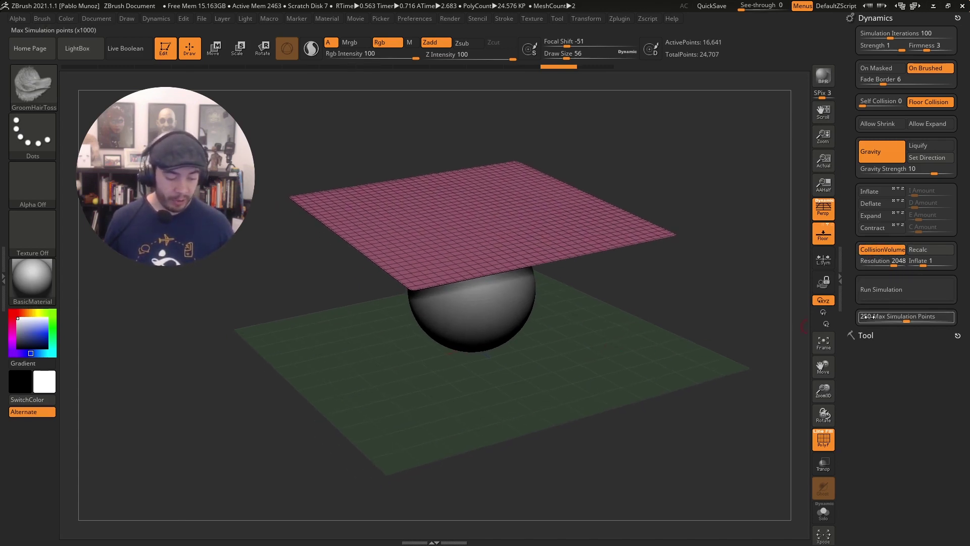
{"action": "left_click", "coordinate": [902, 290]}
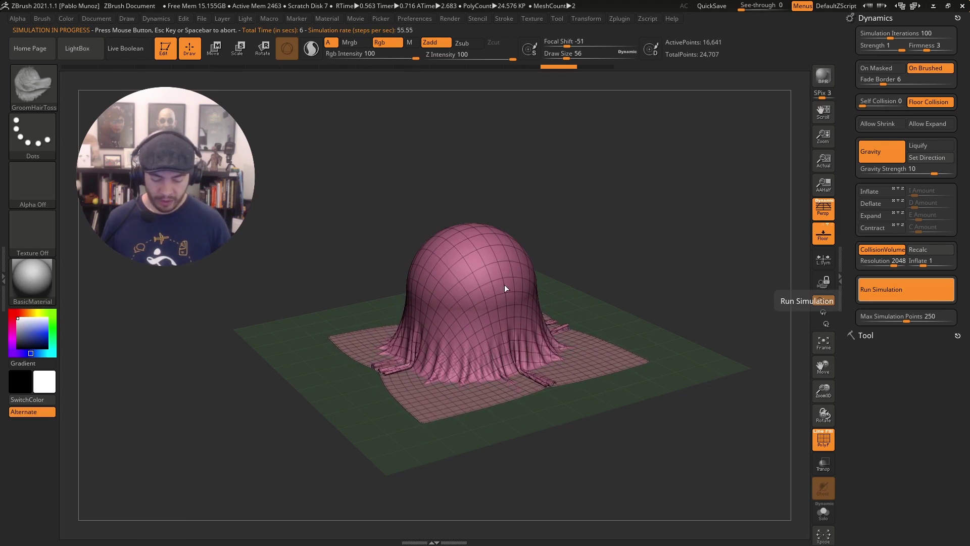
{"action": "left_click", "coordinate": [902, 289]}
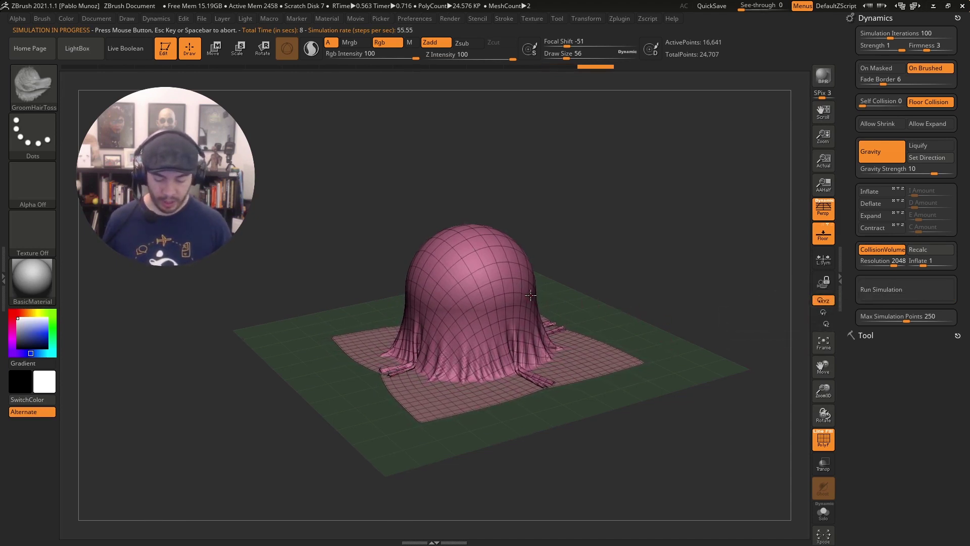
- Examine the folds and wireframe of the draped cloth up close, and hide the floor grid
{"action": "mouse_move", "coordinate": [531, 295]}
{"action": "right_mouse_down", "text": "ctrl"}
{"action": "mouse_move", "coordinate": [528, 331]}
{"action": "mouse_move", "coordinate": [524, 289]}
{"action": "right_mouse_up", "text": "ctrl"}
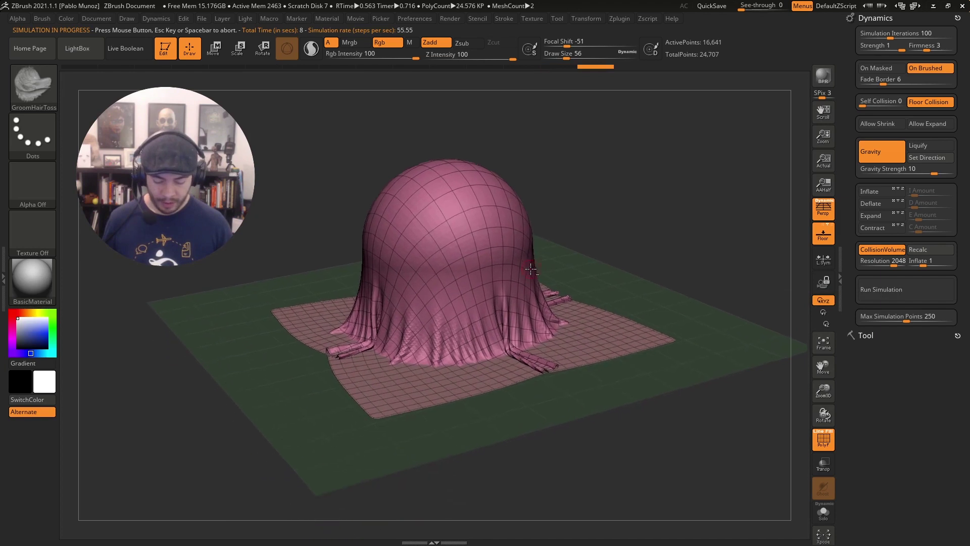
{"action": "left_click", "coordinate": [829, 443]}
{"action": "left_click", "coordinate": [830, 444]}
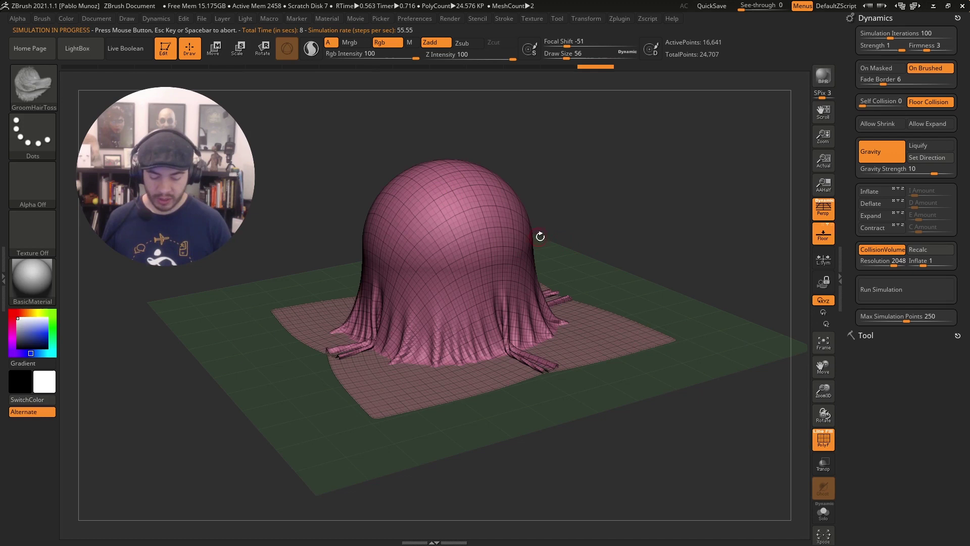
{"action": "right_click_drag", "start_coordinate": [633, 224], "coordinate": [636, 236], "text": "alt"}
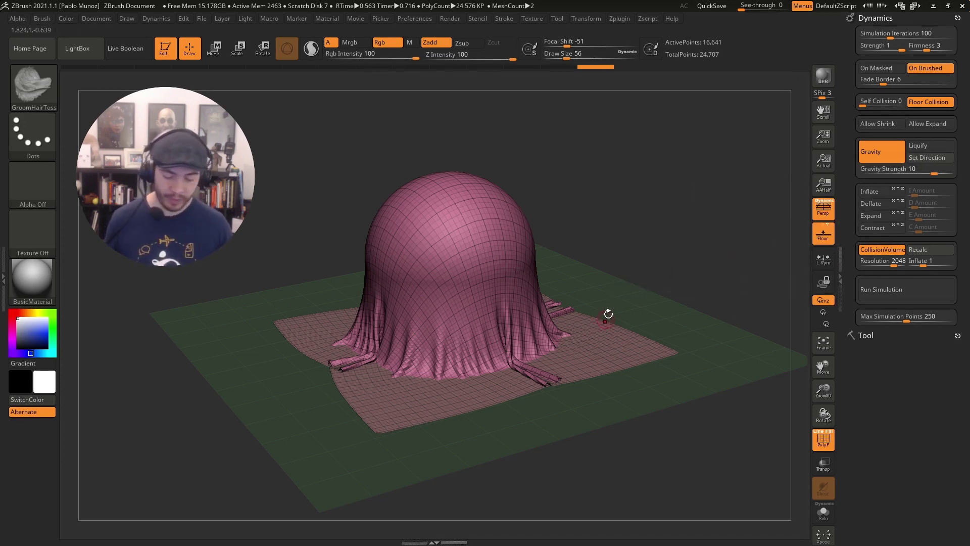
{"action": "left_click_drag", "start_coordinate": [675, 240], "coordinate": [626, 238], "text": "alt"}
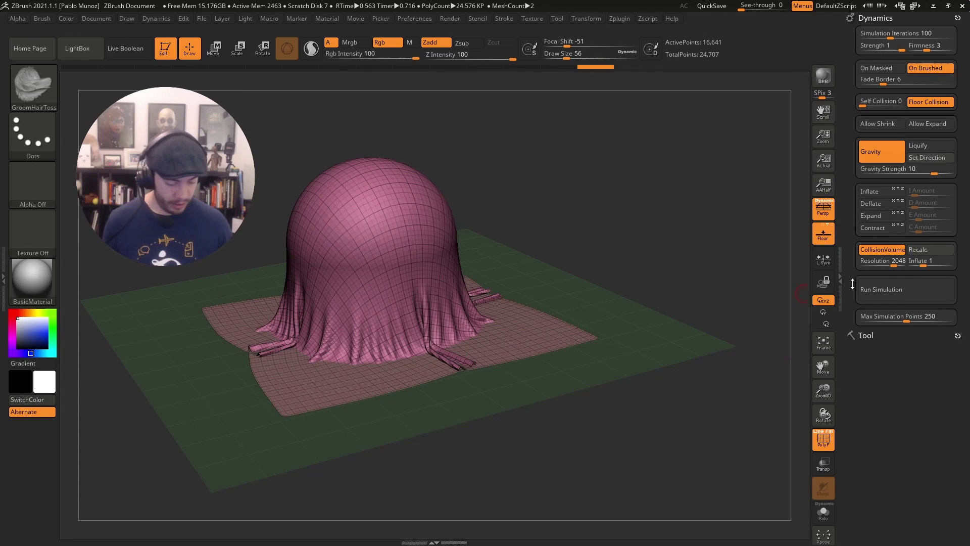
{"action": "left_click", "coordinate": [823, 236]}
- Leave a snapshot of the draped cloth on the canvas for comparison and undo the simulation on the live plane
{"action": "left_click_drag", "start_coordinate": [691, 296], "coordinate": [479, 340], "text": "alt"}
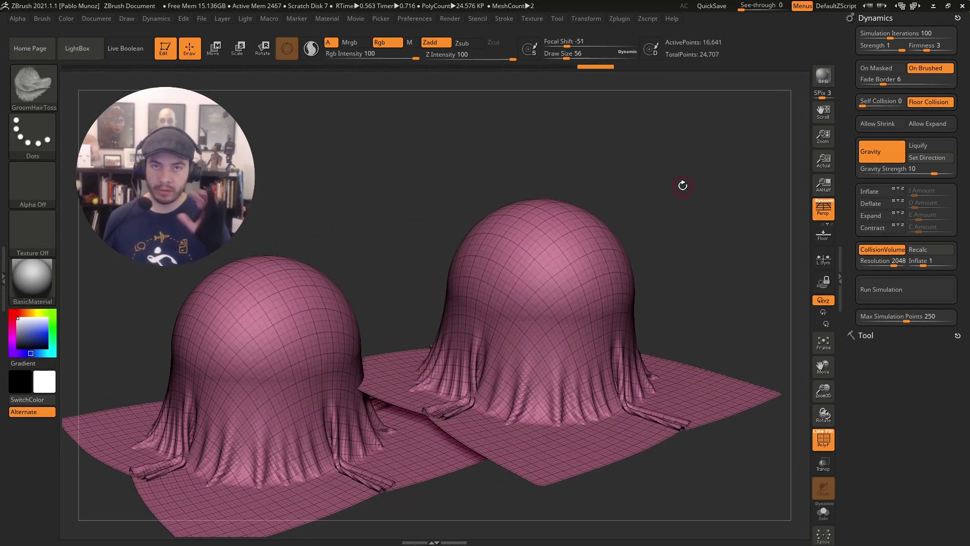
{"action": "left_click_drag", "start_coordinate": [663, 211], "coordinate": [685, 273], "text": "alt"}
{"action": "key", "text": "ctrl+z"}
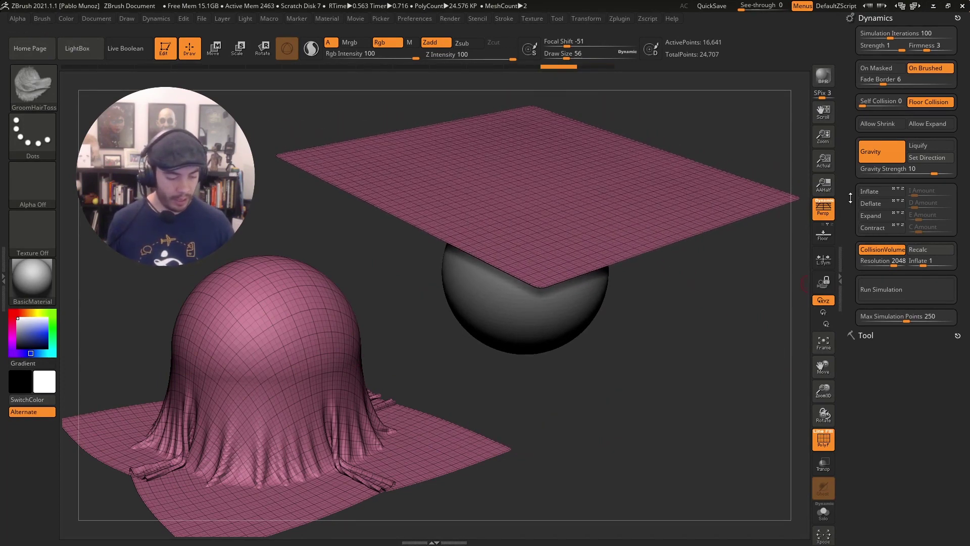
- Reduce the gravity strength to about 5.6 and set the simulation iterations to 300
{"action": "left_click_drag", "start_coordinate": [933, 171], "coordinate": [932, 171]}
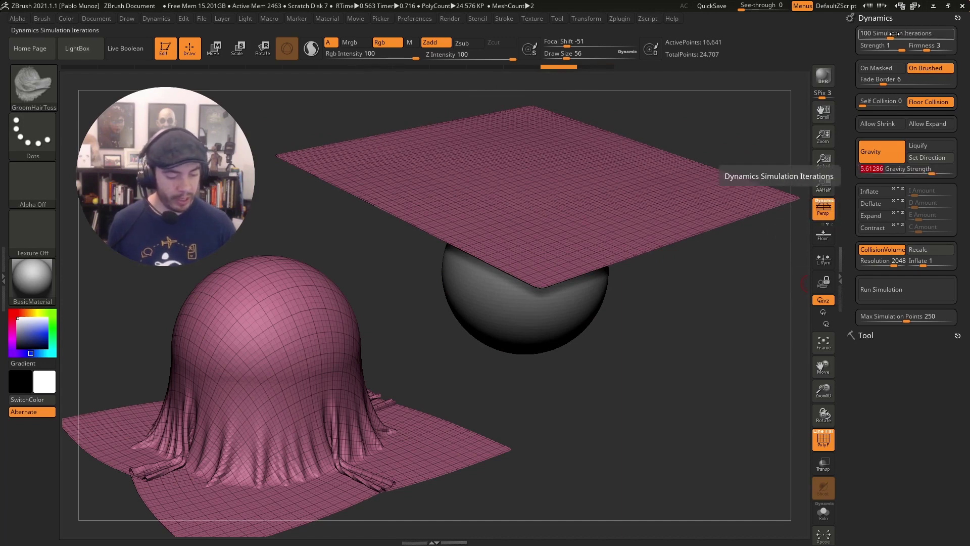
{"action": "left_click_drag", "start_coordinate": [915, 33], "coordinate": [918, 33]}
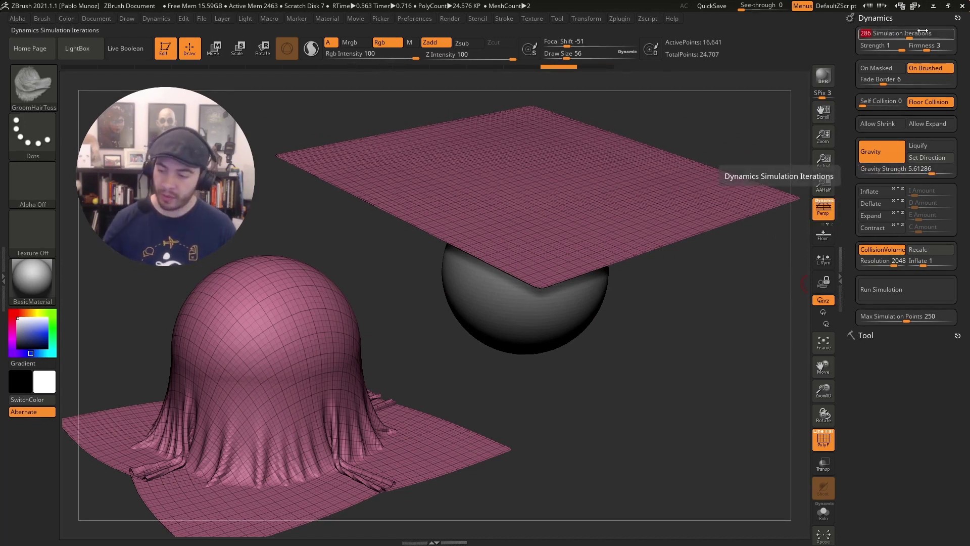
{"action": "type", "text": "300"}
{"action": "key", "text": "Return"}
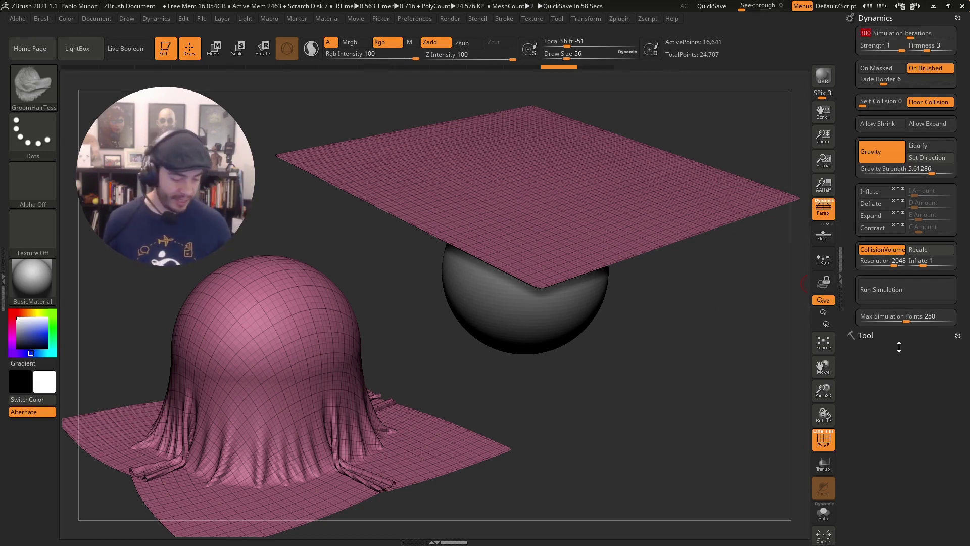
- Run the simulation with the new settings to drape the plane over the sphere, and turn off the polyframe display
{"action": "left_click", "coordinate": [912, 293]}
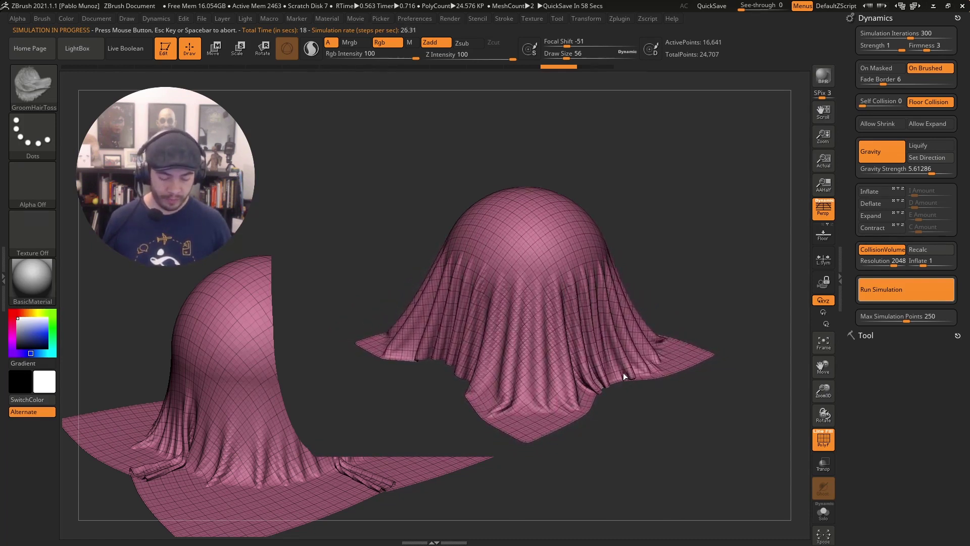
{"action": "left_click", "coordinate": [912, 290]}
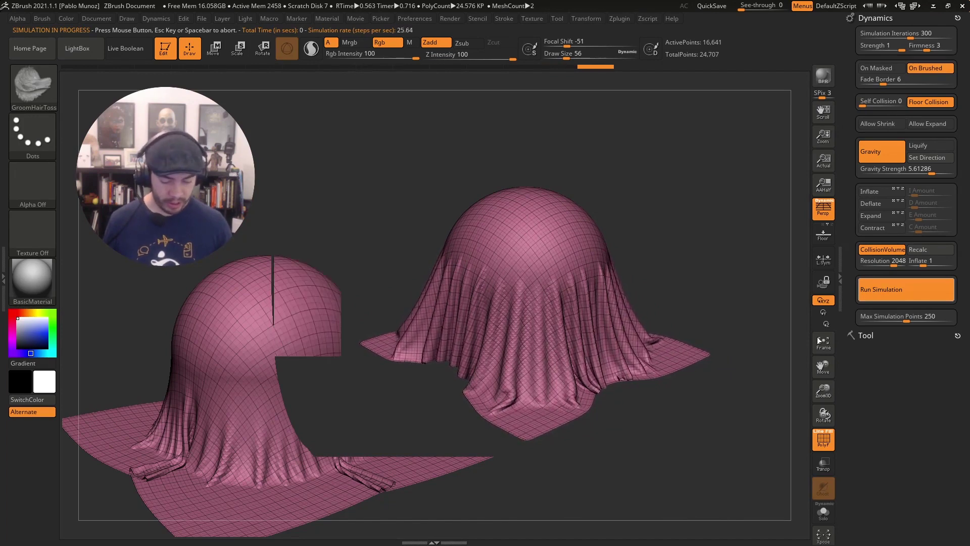
{"action": "left_click", "coordinate": [890, 290]}
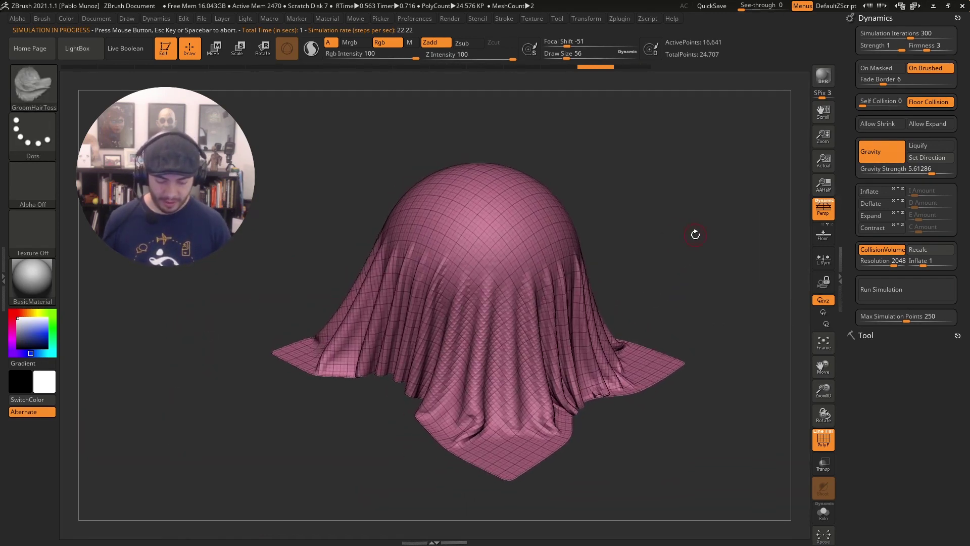
{"action": "left_click", "coordinate": [826, 447]}
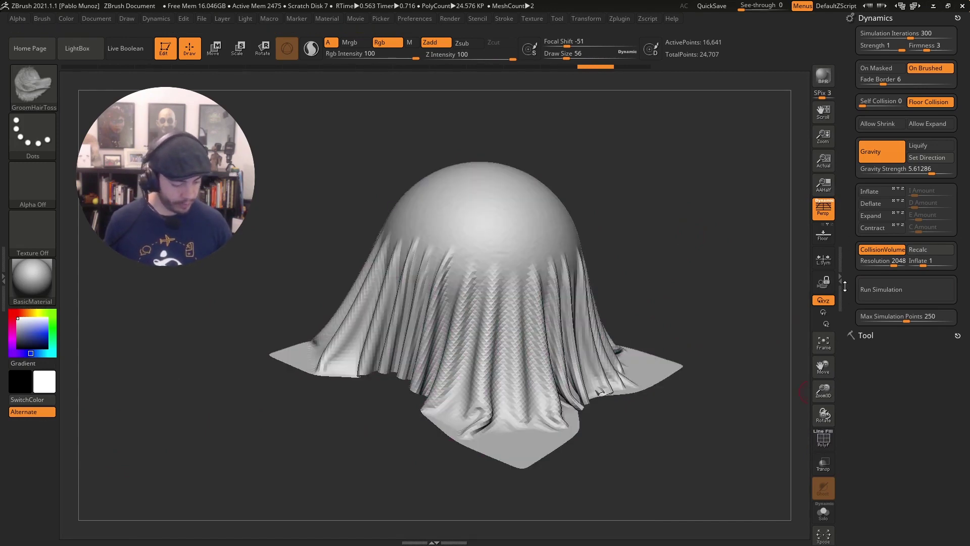
- Inspect the draped cloth with its subtool list on hand, and undo the simulation on the plane
{"action": "left_click", "coordinate": [874, 335]}
{"action": "left_click", "coordinate": [880, 21]}
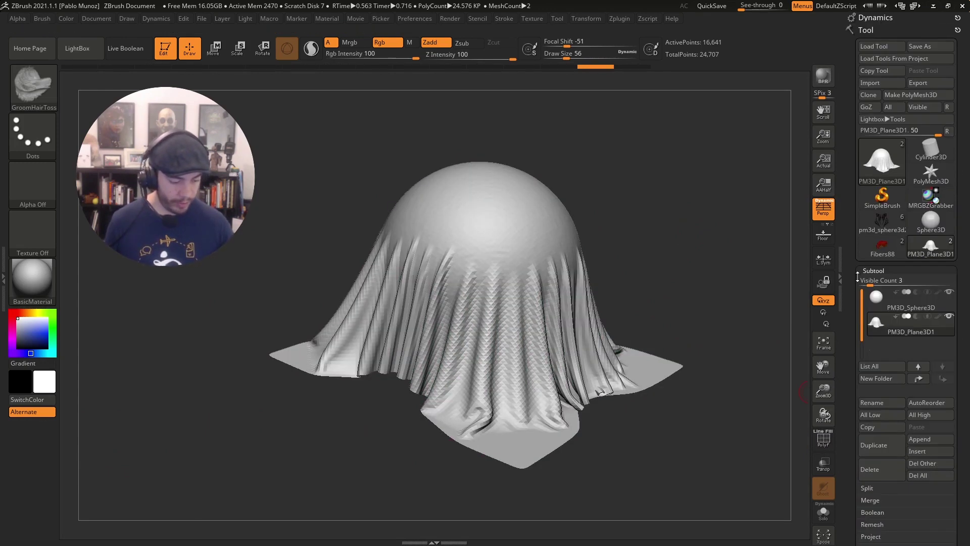
{"action": "scroll", "coordinate": [884, 83], "scroll_direction": "down", "scroll_amount": 5}
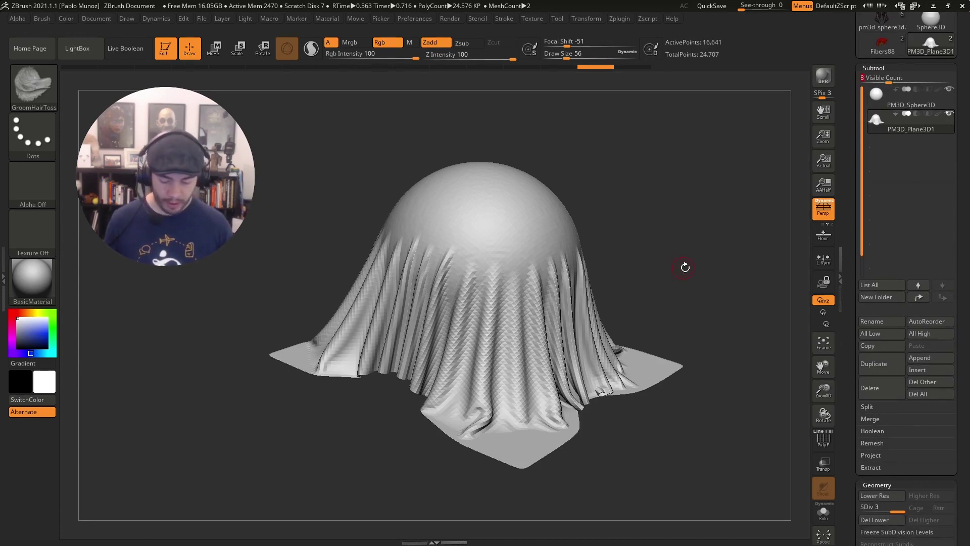
{"action": "left_click_drag", "start_coordinate": [685, 267], "coordinate": [682, 258], "text": "alt"}
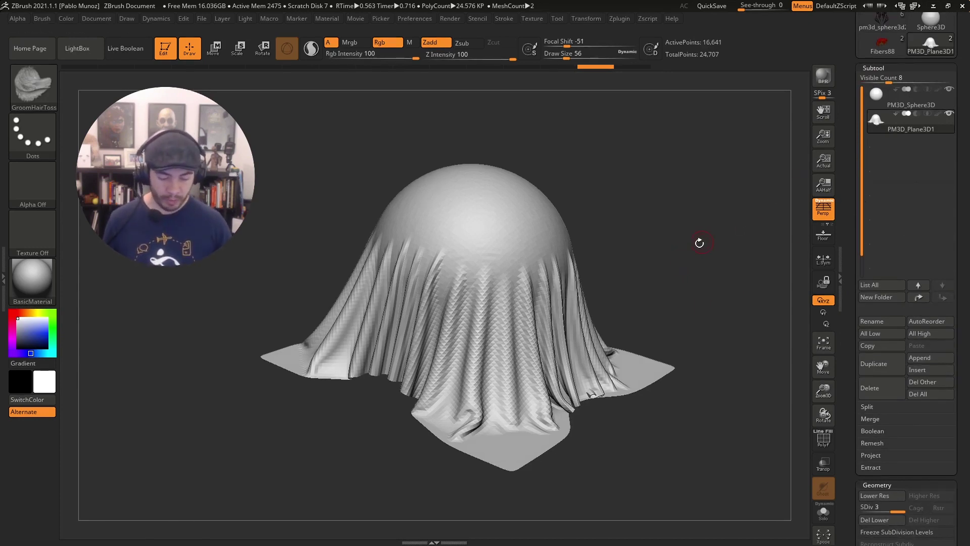
{"action": "left_click_drag", "start_coordinate": [647, 208], "coordinate": [564, 316]}
{"action": "right_click_drag", "start_coordinate": [564, 317], "coordinate": [578, 336]}
{"action": "right_click_drag", "start_coordinate": [609, 386], "coordinate": [642, 365], "text": "ctrl"}
{"action": "key", "text": "ctrl+z"}
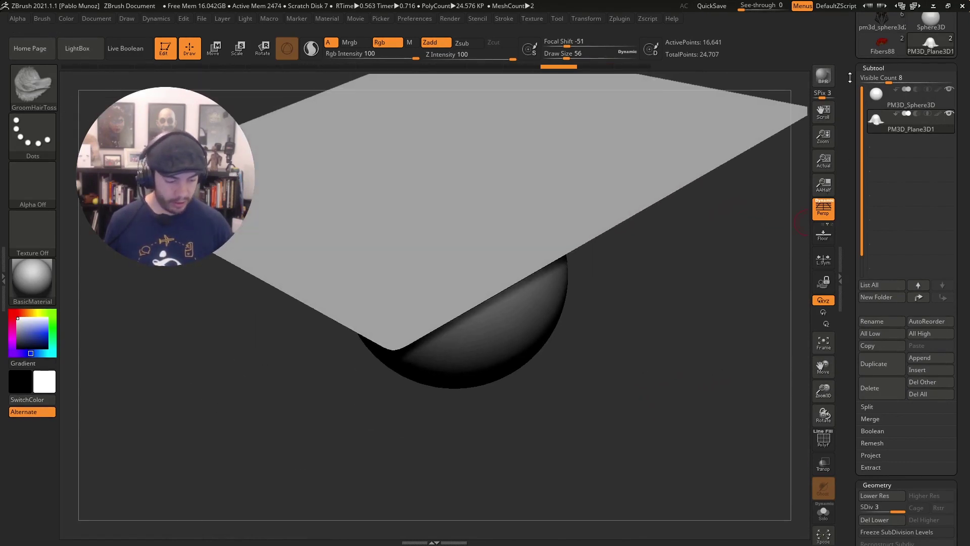
- Set the Self Collision to 2, run the simulation to drape the plane over the sphere, and stop it once draped
{"action": "left_click_drag", "start_coordinate": [850, 78], "coordinate": [853, 275]}
{"action": "left_click", "coordinate": [876, 19]}
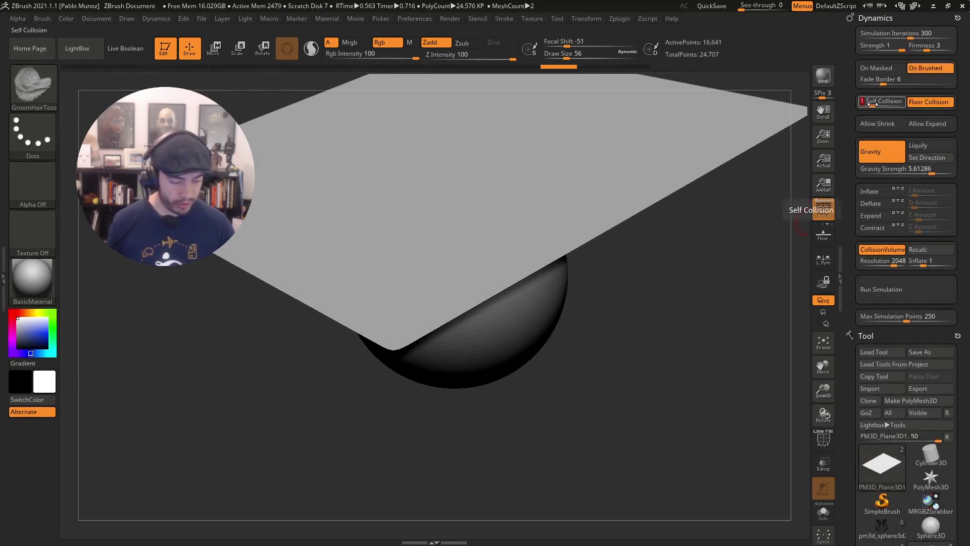
{"action": "left_click_drag", "start_coordinate": [710, 269], "coordinate": [694, 320]}
{"action": "left_click", "coordinate": [904, 297]}
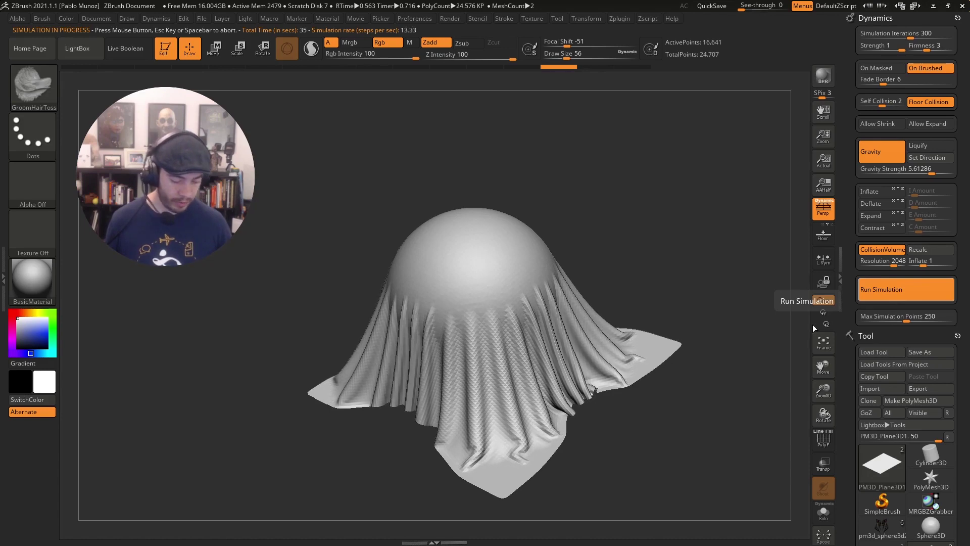
{"action": "left_click", "coordinate": [683, 375]}
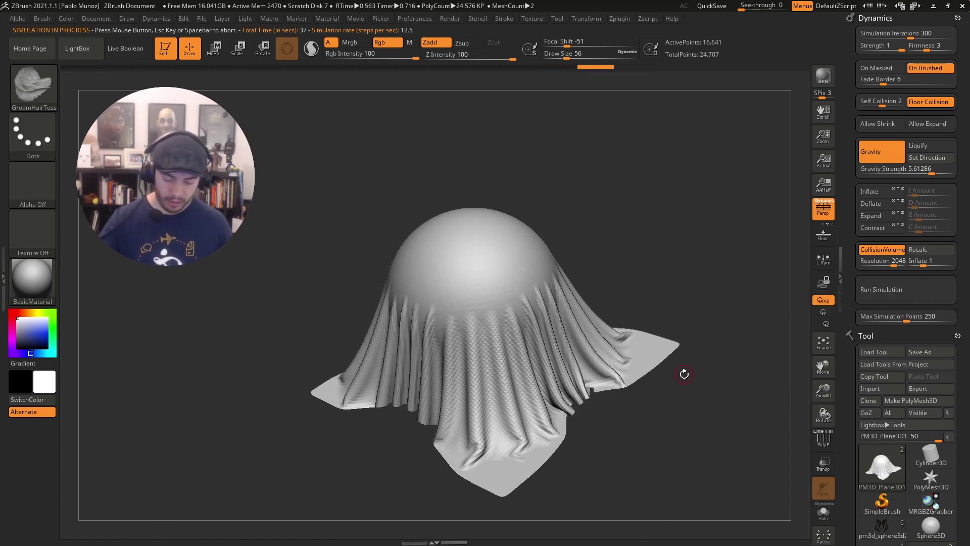
- Smooth the draped cloth with the Polish deformation, undoing a first pass at about 2 and applying about 1
{"action": "left_click_drag", "start_coordinate": [689, 397], "coordinate": [673, 295]}
{"action": "left_click_drag", "start_coordinate": [848, 323], "coordinate": [858, 107]}
{"action": "key", "text": "shift"}
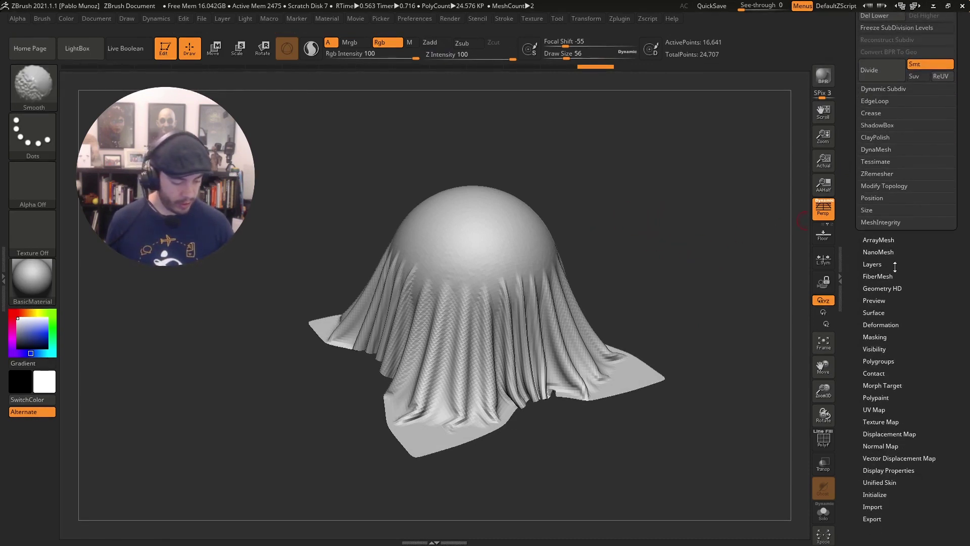
{"action": "left_click", "coordinate": [881, 325]}
{"action": "scroll", "coordinate": [885, 252], "scroll_direction": "down", "scroll_amount": 5}
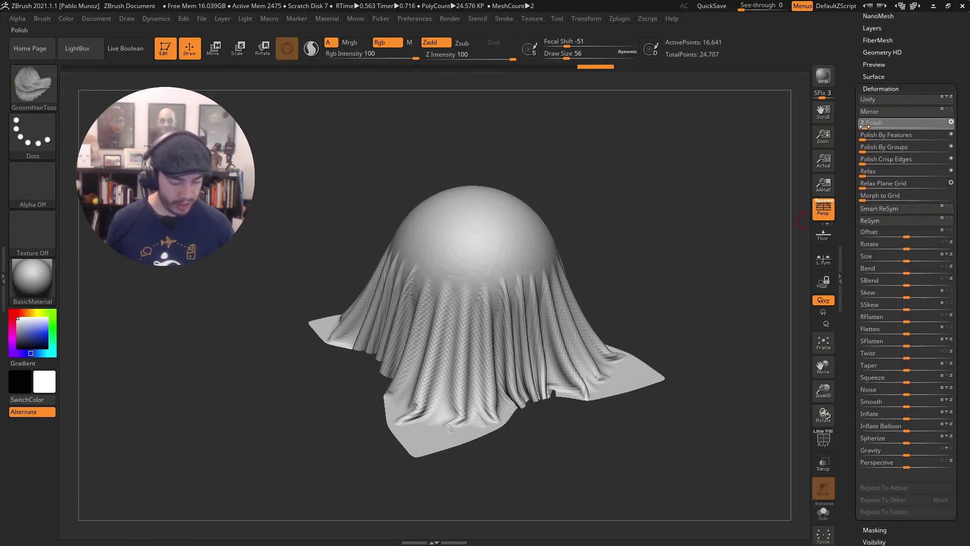
{"action": "left_click_drag", "start_coordinate": [864, 127], "coordinate": [865, 127]}
{"action": "left_click_drag", "start_coordinate": [698, 227], "coordinate": [675, 238]}
{"action": "key", "text": "ctrl+z"}
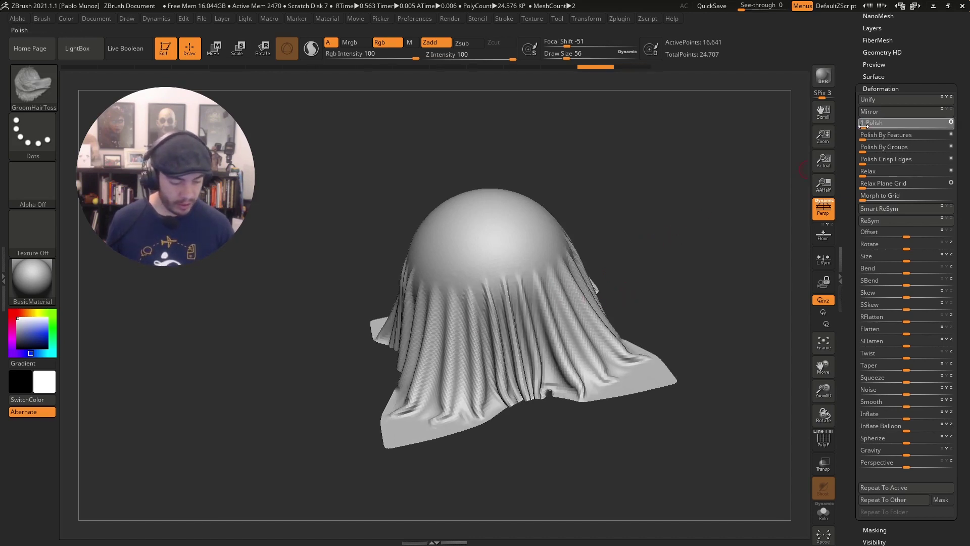
{"action": "left_click_drag", "start_coordinate": [863, 126], "coordinate": [863, 126]}
{"action": "left_click_drag", "start_coordinate": [732, 260], "coordinate": [592, 287]}
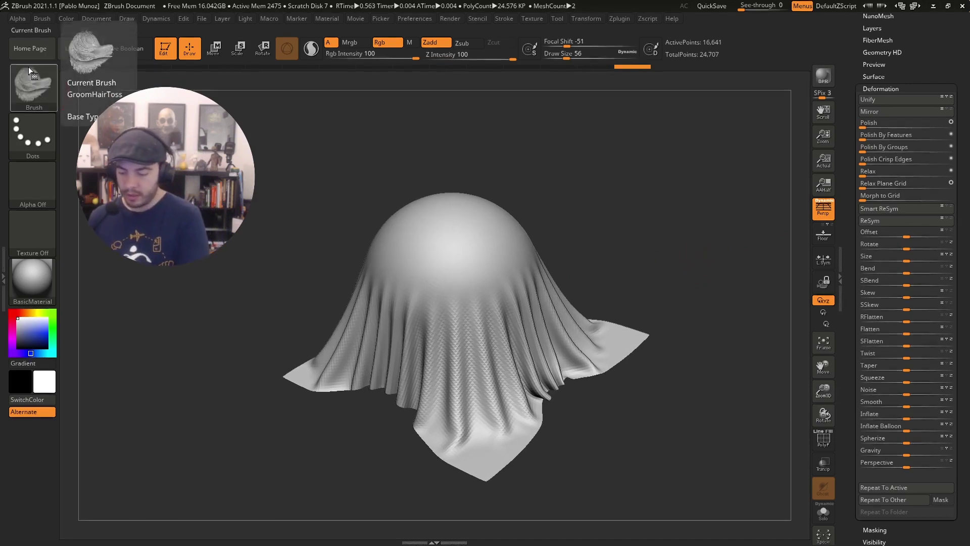
- Dock the Brush palette beside the Dynamics settings and choose the ClothHook brush
{"action": "left_click", "coordinate": [37, 19]}
{"action": "mouse_move", "coordinate": [40, 33]}
{"action": "left_mouse_down"}
{"action": "mouse_move", "coordinate": [259, 145]}
{"action": "mouse_move", "coordinate": [885, 30]}
{"action": "left_mouse_up"}
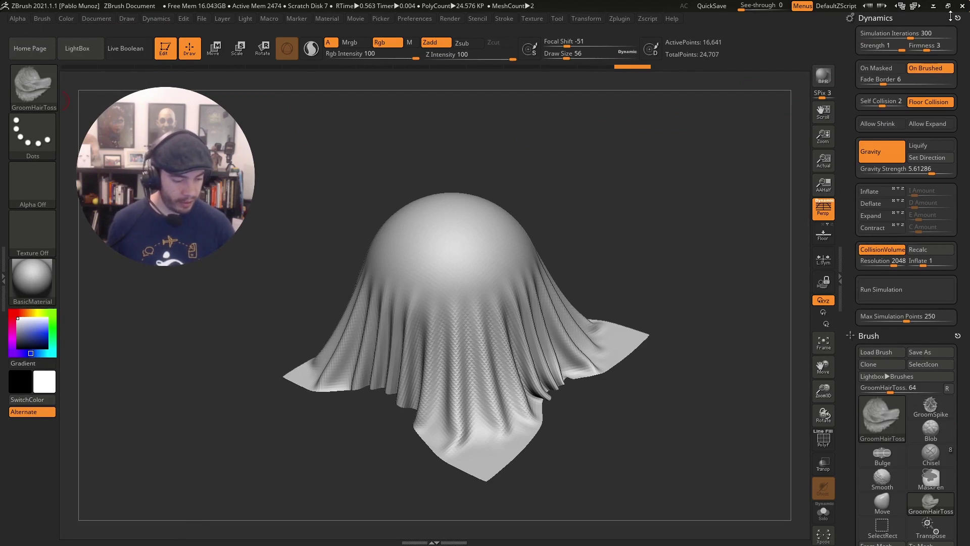
{"action": "left_click", "coordinate": [951, 17]}
{"action": "left_click", "coordinate": [882, 121]}
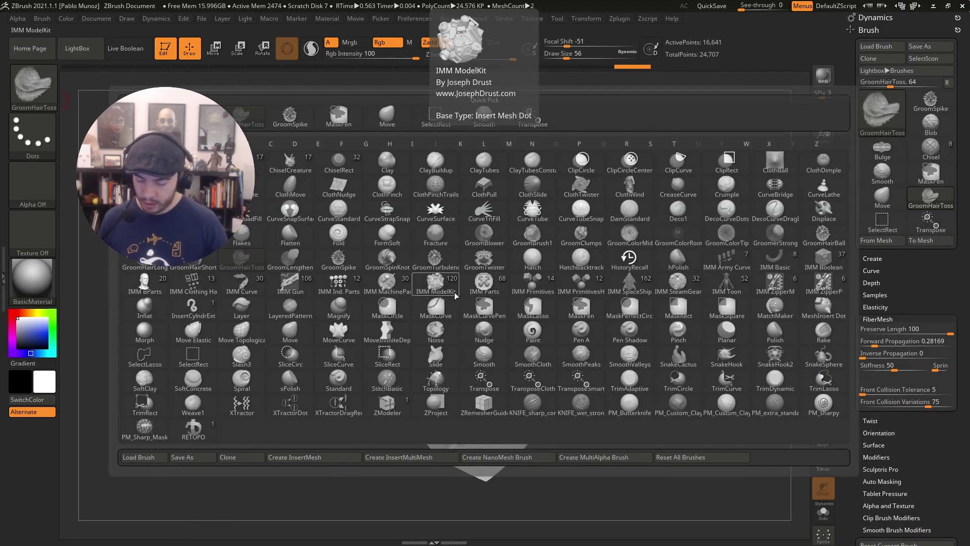
{"action": "left_click", "coordinate": [193, 188]}
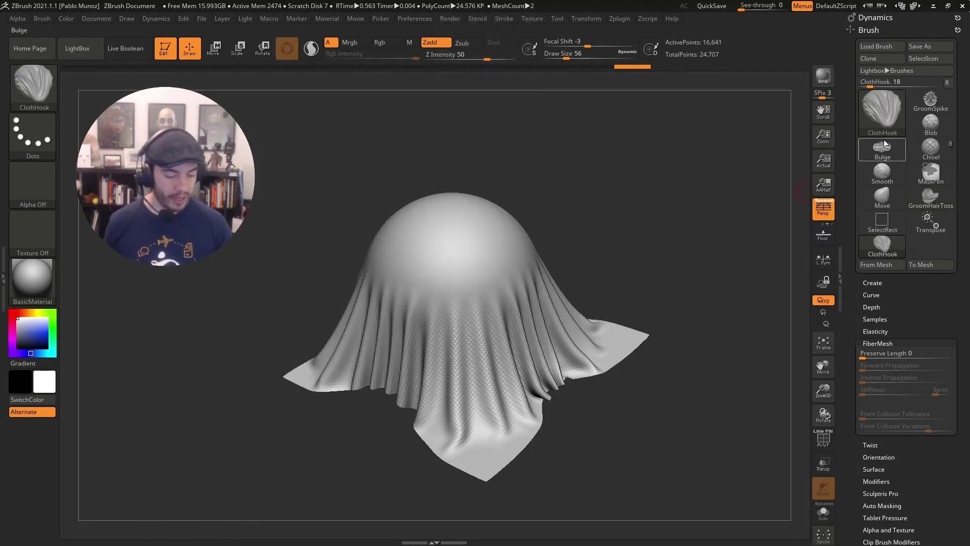
- Try pulling the draped cloth with ClothHook at a draw size of 379, and undo the stroke
{"action": "key", "text": "space"}
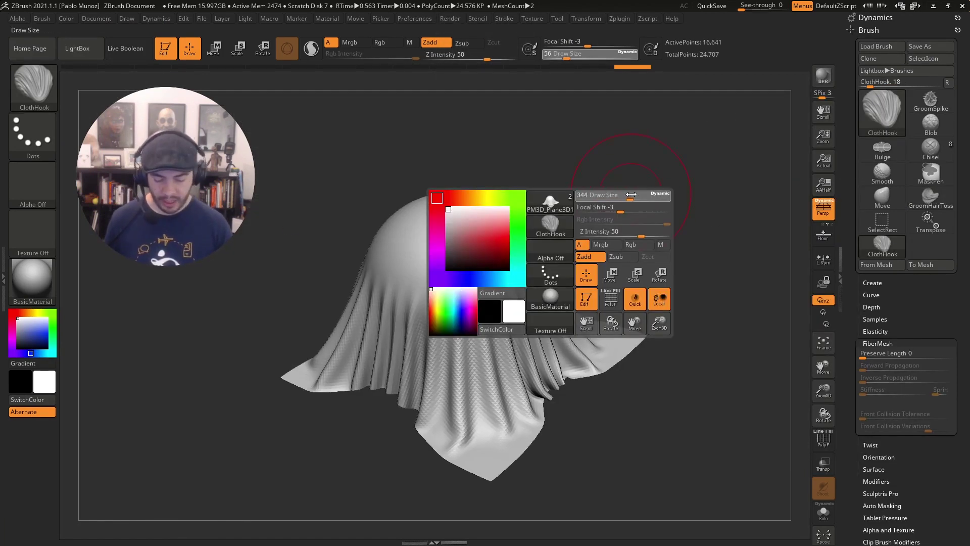
{"action": "left_click_drag", "start_coordinate": [631, 195], "coordinate": [628, 187]}
{"action": "mouse_move", "coordinate": [566, 217]}
{"action": "left_mouse_down"}
{"action": "mouse_move", "coordinate": [605, 213]}
{"action": "mouse_move", "coordinate": [599, 245]}
{"action": "left_mouse_up"}
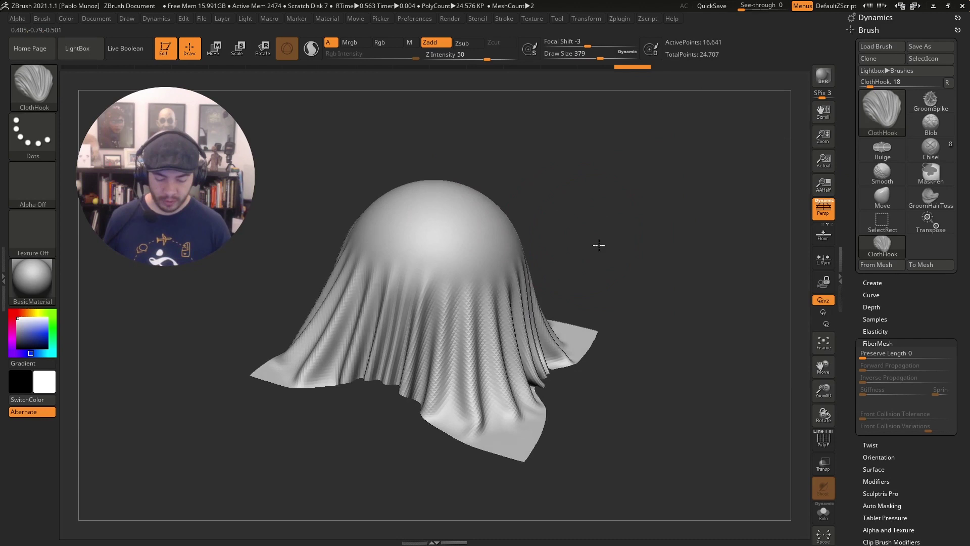
{"action": "mouse_move", "coordinate": [514, 208]}
{"action": "left_mouse_down", "text": "alt"}
{"action": "mouse_move", "coordinate": [539, 228]}
{"action": "mouse_move", "coordinate": [543, 197]}
{"action": "mouse_move", "coordinate": [526, 287]}
{"action": "mouse_move", "coordinate": [541, 334]}
{"action": "left_mouse_up", "text": "alt"}
{"action": "left_click_drag", "start_coordinate": [708, 284], "coordinate": [674, 281]}
{"action": "key", "text": "ctrl+z"}
- Enlarge the brush's draw size to 500 and expand the Dynamics settings
{"action": "key", "text": "space"}
{"action": "left_click", "coordinate": [635, 234]}
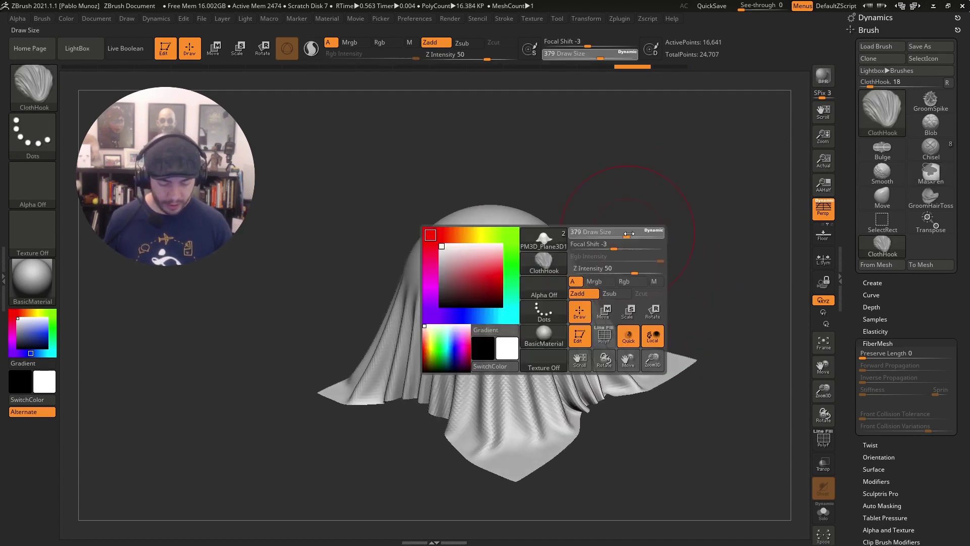
{"action": "left_click", "coordinate": [879, 18]}
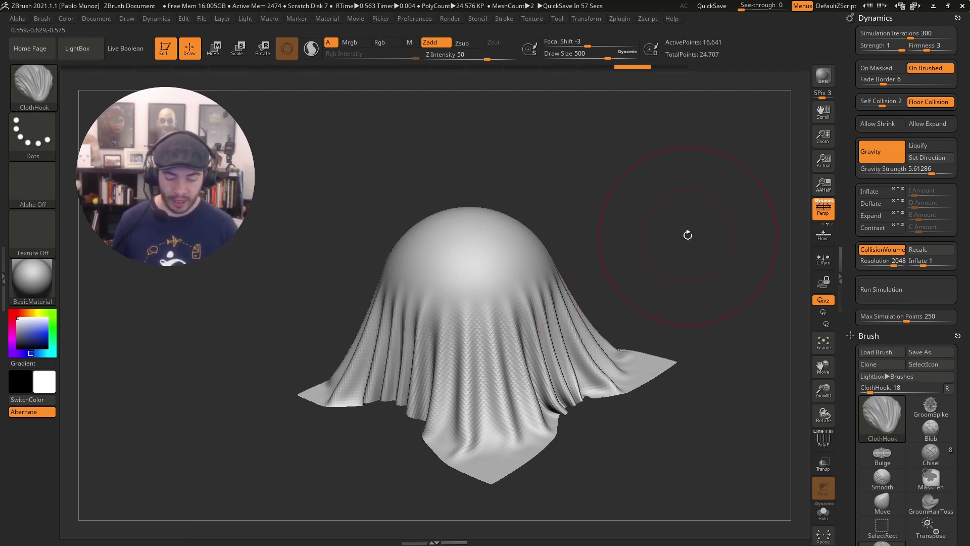
- Try ClothHook strokes on the front and back of the cloth with On Brushed active, and undo them
{"action": "left_click_drag", "start_coordinate": [688, 235], "coordinate": [629, 262]}
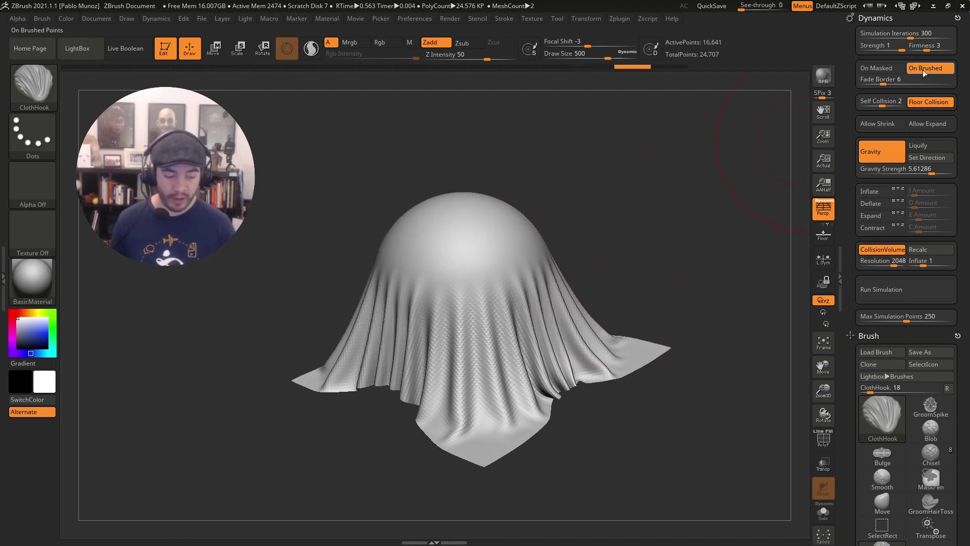
{"action": "left_click_drag", "start_coordinate": [527, 251], "coordinate": [550, 249]}
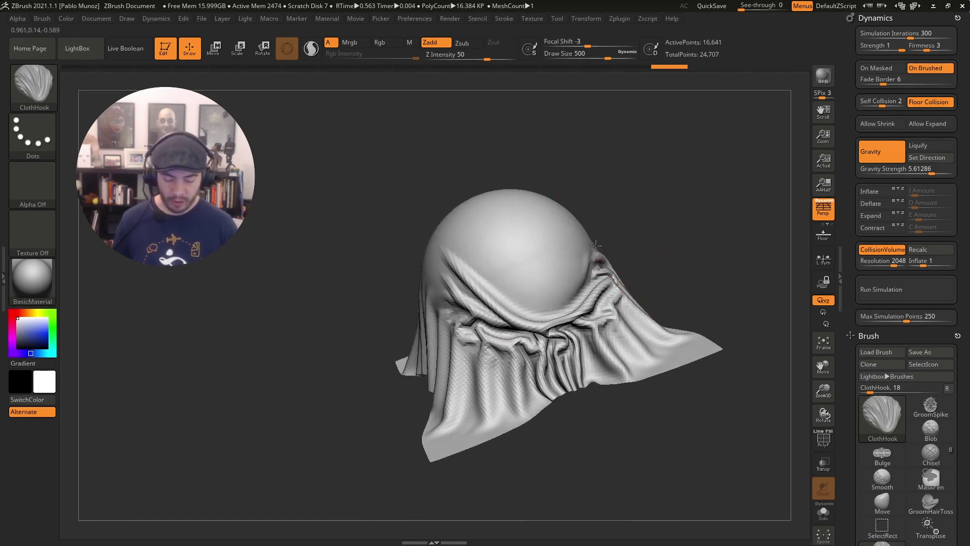
{"action": "left_click_drag", "start_coordinate": [621, 210], "coordinate": [641, 204]}
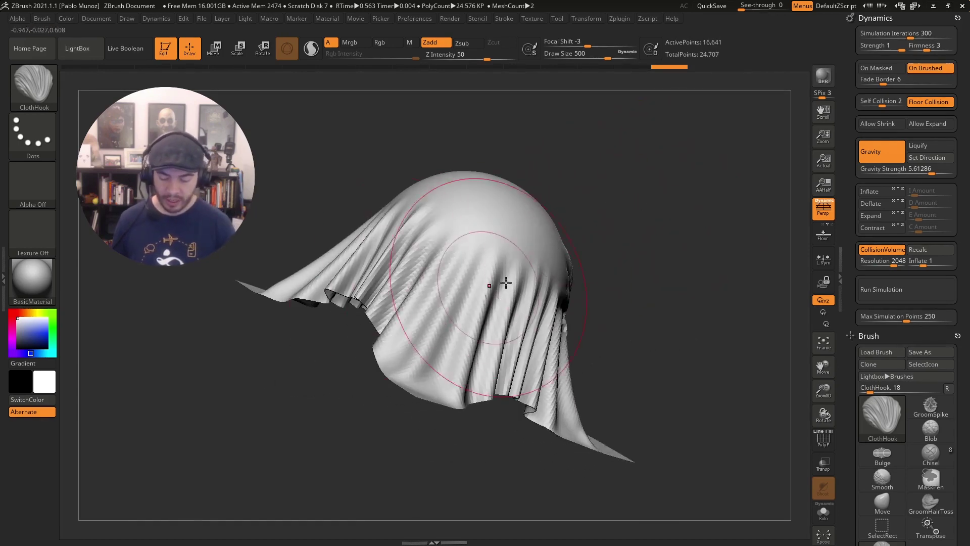
{"action": "left_click_drag", "start_coordinate": [502, 281], "coordinate": [561, 303]}
{"action": "mouse_move", "coordinate": [634, 197]}
{"action": "left_mouse_down"}
{"action": "mouse_move", "coordinate": [643, 215]}
{"action": "mouse_move", "coordinate": [665, 219]}
{"action": "left_mouse_up"}
{"action": "key", "text": "ctrl+z"}
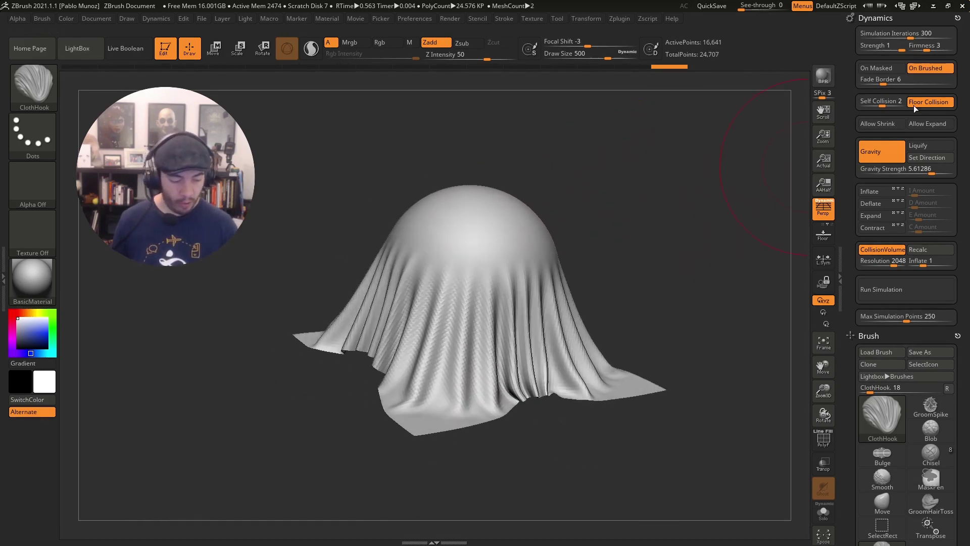
- Turn off On Brushed and pull the front of the cloth down over the sphere with ClothHook
{"action": "left_click", "coordinate": [928, 69]}
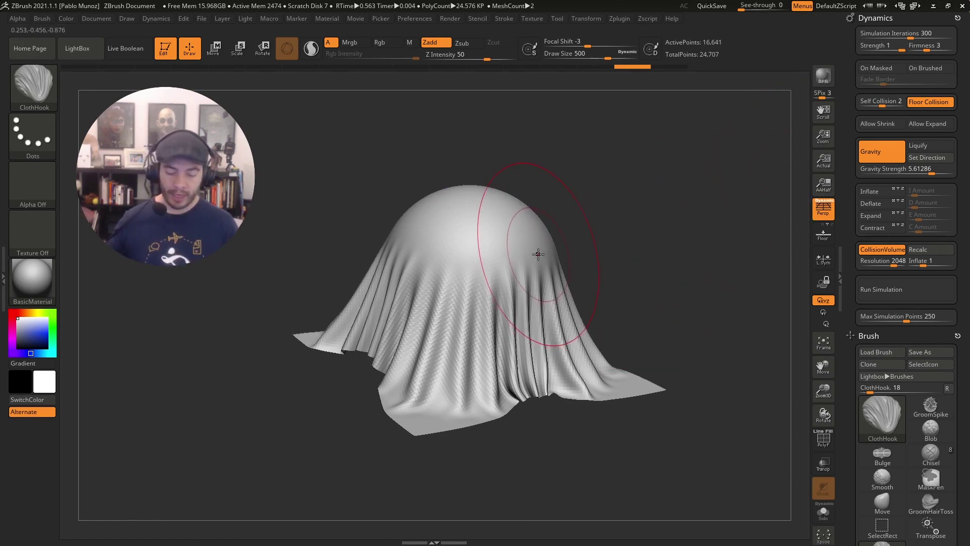
{"action": "mouse_move", "coordinate": [538, 254]}
{"action": "left_mouse_down"}
{"action": "mouse_move", "coordinate": [596, 217]}
{"action": "mouse_move", "coordinate": [630, 223]}
{"action": "mouse_move", "coordinate": [641, 200]}
{"action": "mouse_move", "coordinate": [671, 295]}
{"action": "left_mouse_up"}
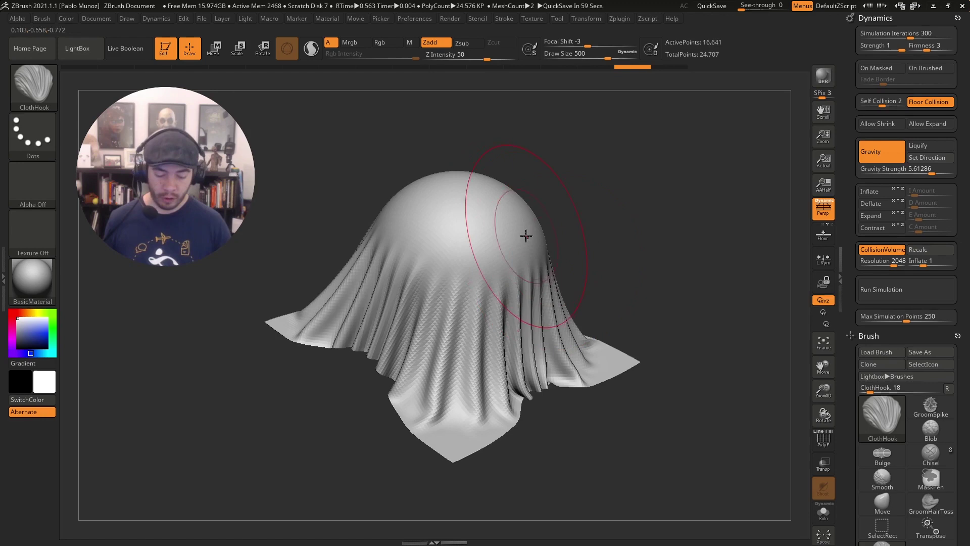
{"action": "mouse_move", "coordinate": [529, 251]}
{"action": "left_mouse_down"}
{"action": "mouse_move", "coordinate": [521, 344]}
{"action": "mouse_move", "coordinate": [500, 404]}
{"action": "mouse_move", "coordinate": [492, 364]}
{"action": "mouse_move", "coordinate": [523, 346]}
{"action": "left_mouse_up"}
{"action": "left_click_drag", "start_coordinate": [617, 286], "coordinate": [579, 293]}
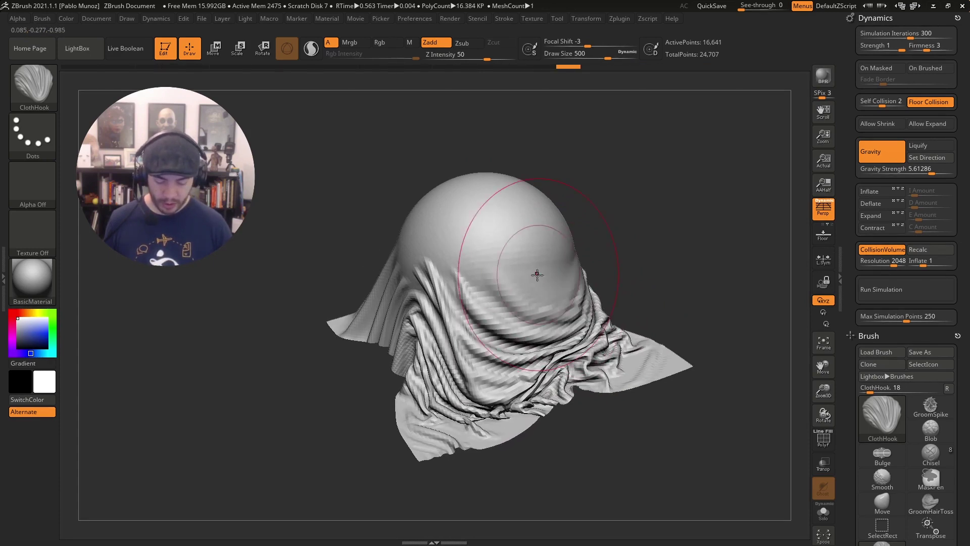
- Sculpt more bunched folds around the front and side of the sphere with further ClothHook strokes
{"action": "left_click_drag", "start_coordinate": [477, 269], "coordinate": [469, 253]}
{"action": "left_click_drag", "start_coordinate": [598, 230], "coordinate": [636, 216]}
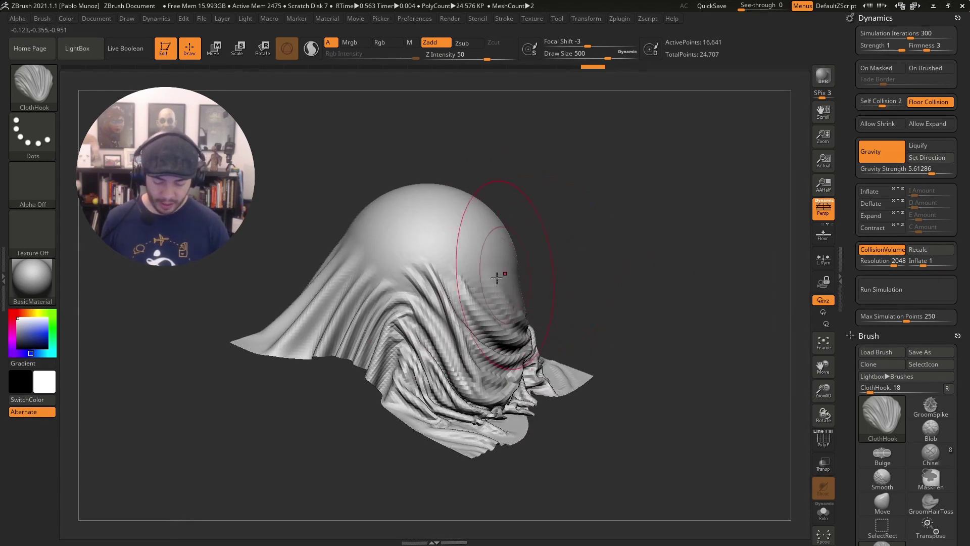
{"action": "left_click_drag", "start_coordinate": [427, 296], "coordinate": [423, 280]}
{"action": "left_click_drag", "start_coordinate": [652, 245], "coordinate": [587, 249]}
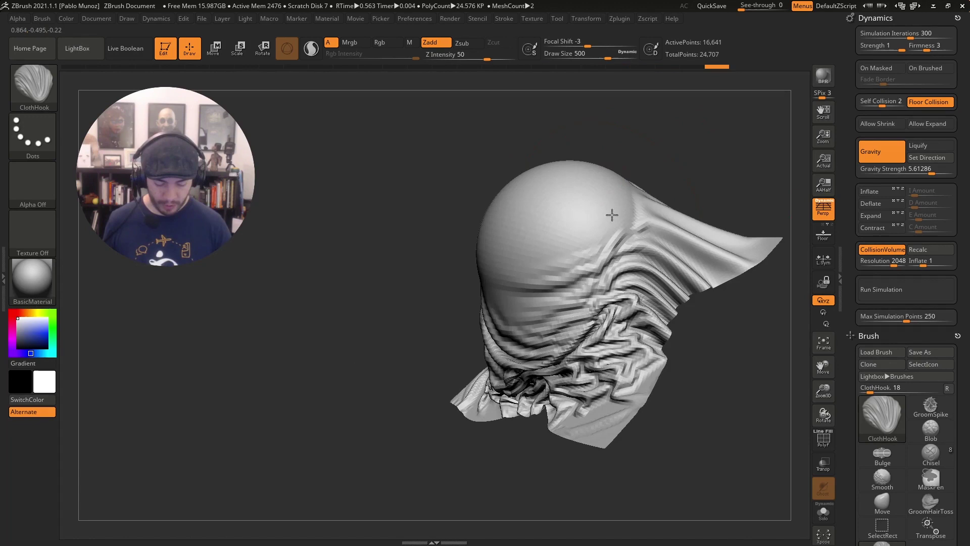
{"action": "mouse_move", "coordinate": [612, 214]}
{"action": "left_mouse_down"}
{"action": "mouse_move", "coordinate": [589, 204]}
{"action": "mouse_move", "coordinate": [588, 213]}
{"action": "left_mouse_up"}
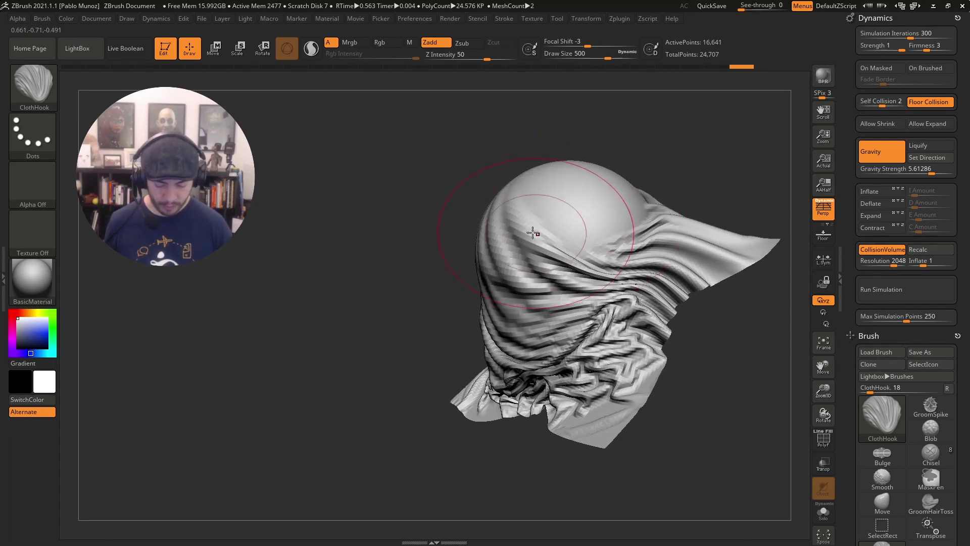
{"action": "left_click_drag", "start_coordinate": [533, 232], "coordinate": [563, 221]}
{"action": "mouse_move", "coordinate": [718, 160]}
{"action": "left_mouse_down"}
{"action": "mouse_move", "coordinate": [647, 188]}
{"action": "mouse_move", "coordinate": [676, 219]}
{"action": "mouse_move", "coordinate": [645, 260]}
{"action": "mouse_move", "coordinate": [602, 266]}
{"action": "left_mouse_up"}
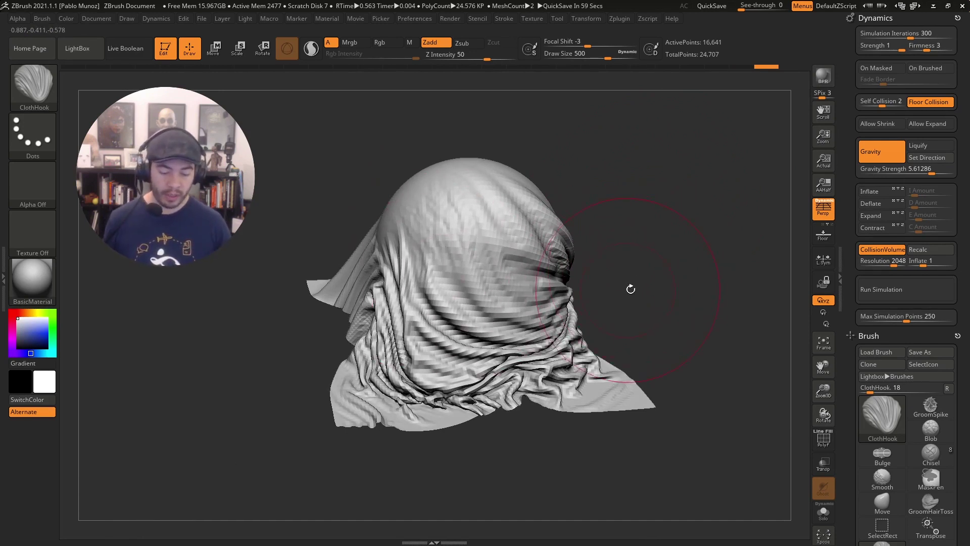
{"action": "mouse_move", "coordinate": [661, 212]}
{"action": "left_mouse_down", "text": "alt"}
{"action": "mouse_move", "coordinate": [672, 197]}
{"action": "mouse_move", "coordinate": [659, 209]}
{"action": "left_mouse_up", "text": "alt"}
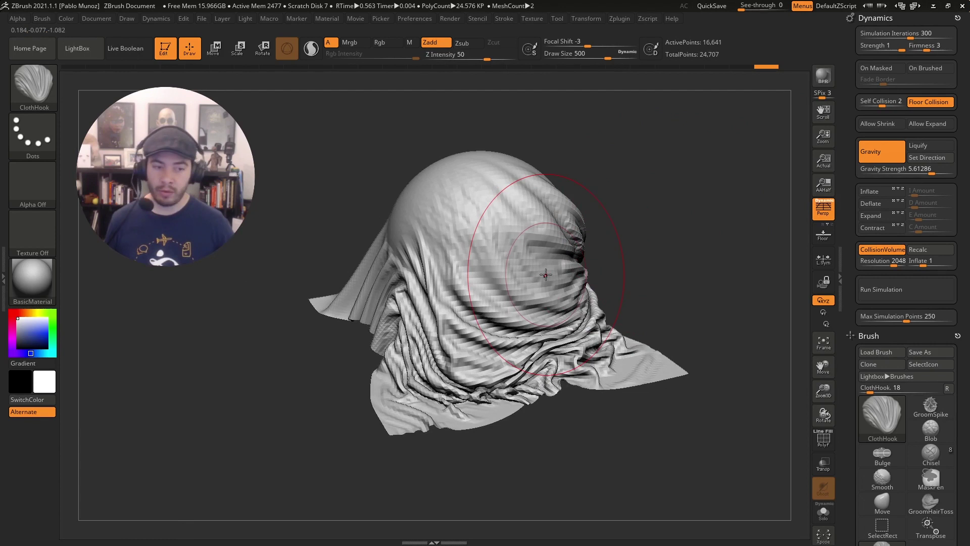
- Lower the Firmness to 1 and make a short ClothHook stroke near the top of the cloth
{"action": "left_click", "coordinate": [920, 45]}
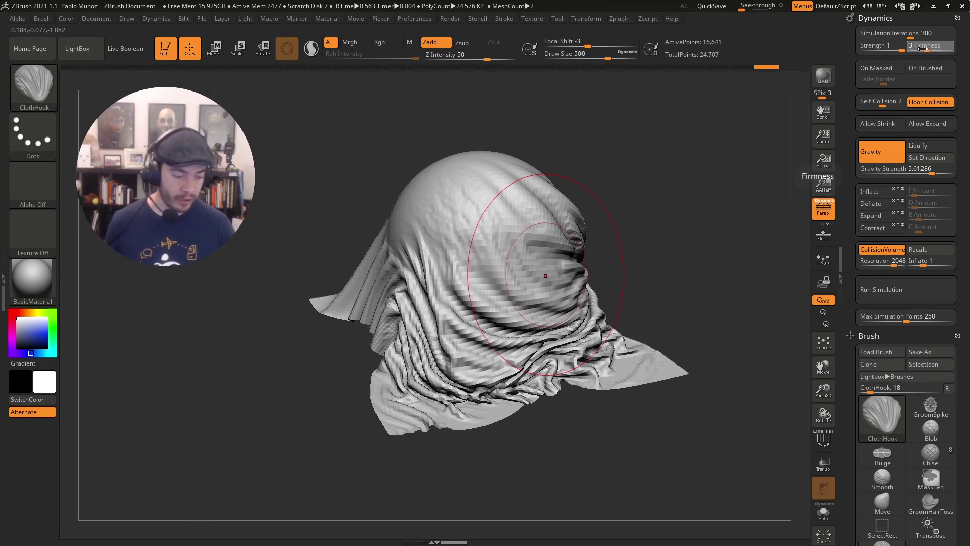
{"action": "left_click_drag", "start_coordinate": [915, 49], "coordinate": [911, 49]}
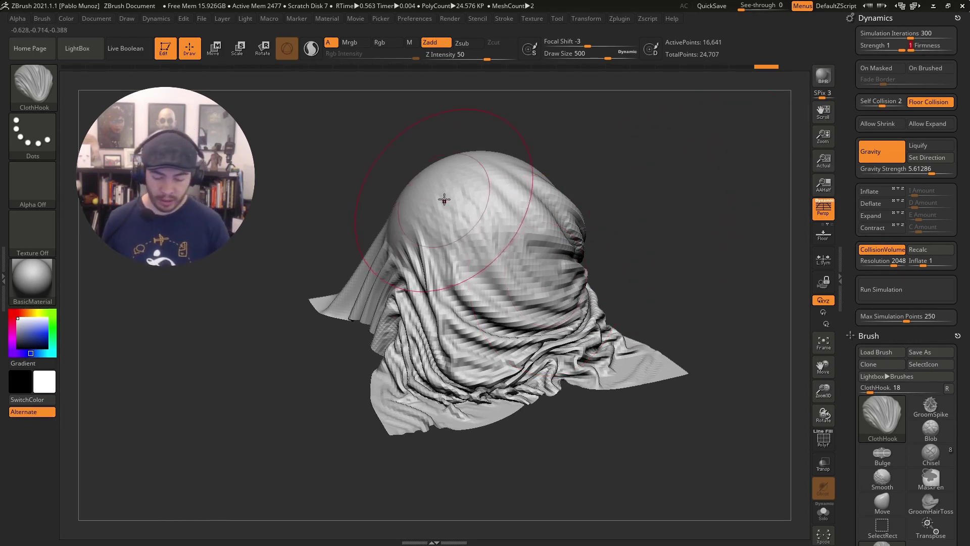
{"action": "left_click_drag", "start_coordinate": [461, 182], "coordinate": [456, 195]}
{"action": "mouse_move", "coordinate": [578, 183]}
{"action": "left_mouse_down"}
{"action": "mouse_move", "coordinate": [625, 187]}
{"action": "mouse_move", "coordinate": [637, 208]}
{"action": "left_mouse_up"}
- Raise the Firmness to 6, test a downward ClothHook stroke on the upper cloth, and undo the stroke
{"action": "type", "text": "6"}
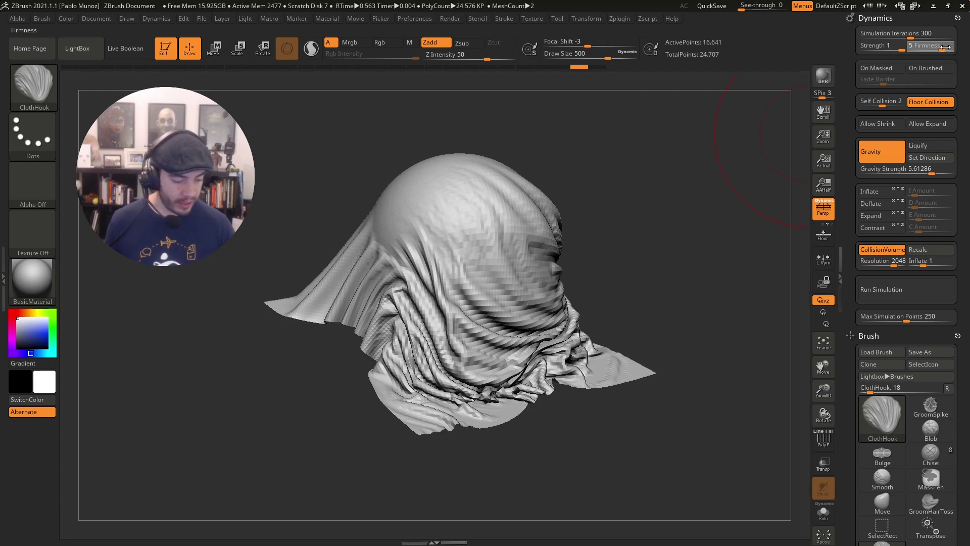
{"action": "key", "text": "Return"}
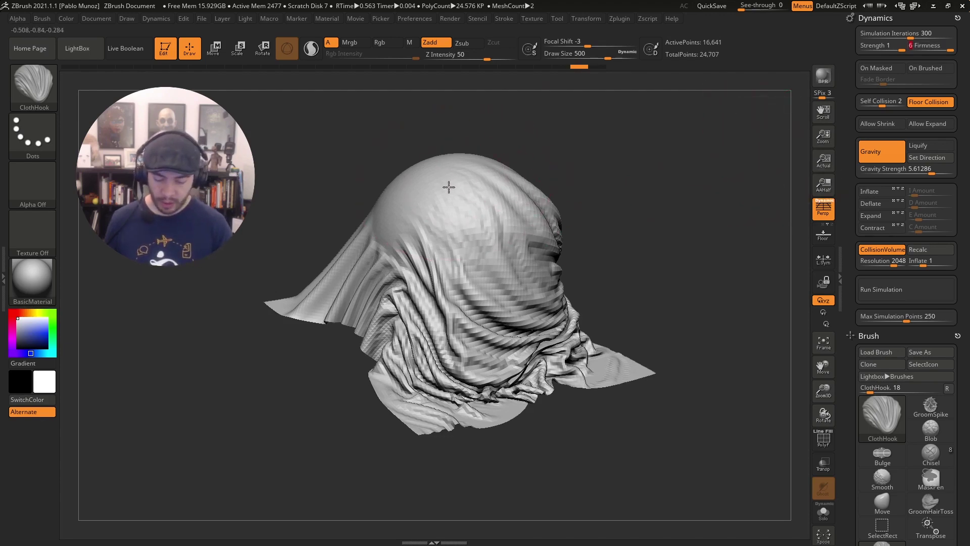
{"action": "mouse_move", "coordinate": [449, 187]}
{"action": "left_mouse_down"}
{"action": "mouse_move", "coordinate": [438, 201]}
{"action": "mouse_move", "coordinate": [443, 253]}
{"action": "left_mouse_up"}
{"action": "left_click_drag", "start_coordinate": [631, 212], "coordinate": [618, 210]}
{"action": "key", "text": "ctrl+z"}
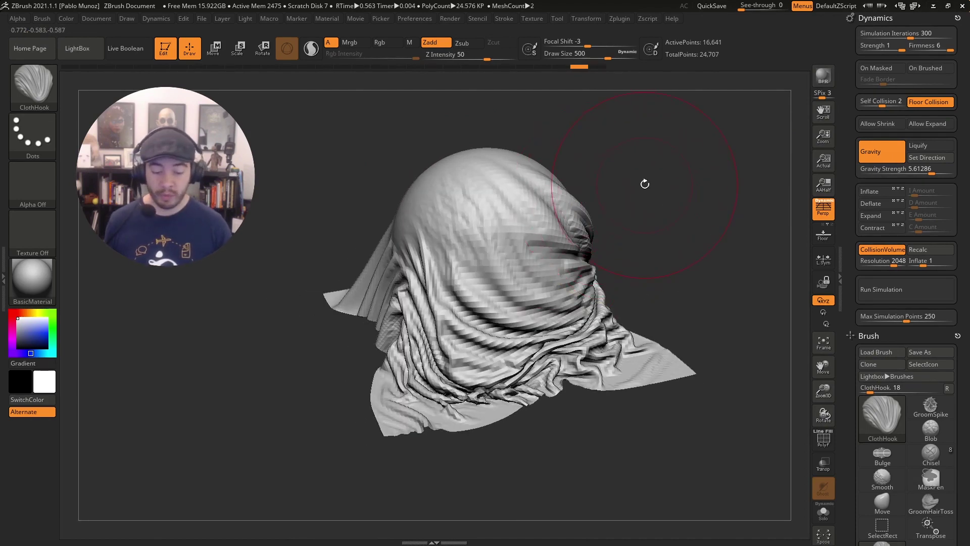
- Set the Firmness to 4 and reshape the front and side folds of the cloth with ClothHook strokes
{"action": "left_click_drag", "start_coordinate": [951, 48], "coordinate": [935, 47]}
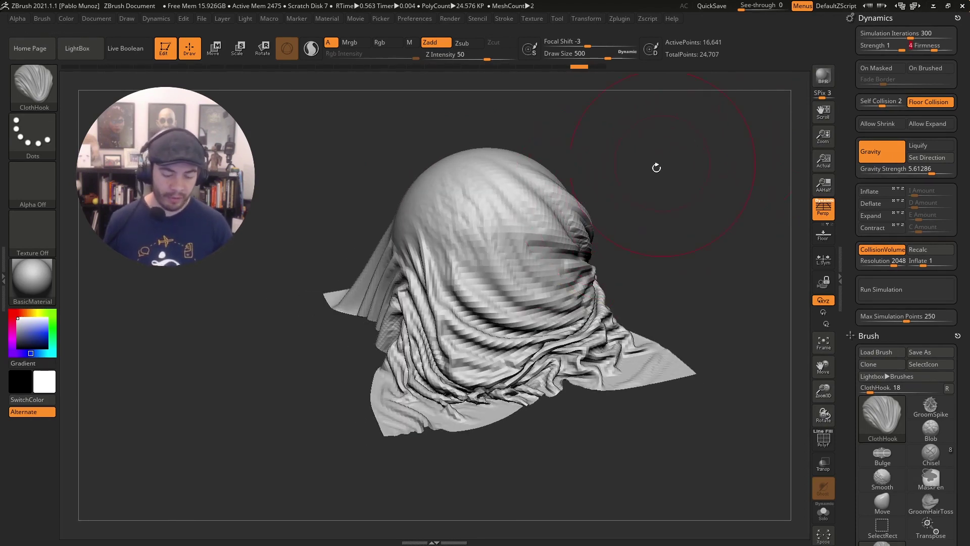
{"action": "left_click_drag", "start_coordinate": [657, 167], "coordinate": [677, 169]}
{"action": "left_click_drag", "start_coordinate": [430, 186], "coordinate": [425, 192]}
{"action": "mouse_move", "coordinate": [697, 272]}
{"action": "left_mouse_down"}
{"action": "mouse_move", "coordinate": [683, 263]}
{"action": "mouse_move", "coordinate": [714, 258]}
{"action": "mouse_move", "coordinate": [691, 263]}
{"action": "left_mouse_up"}
{"action": "left_click_drag", "start_coordinate": [479, 301], "coordinate": [419, 308]}
{"action": "left_click_drag", "start_coordinate": [361, 279], "coordinate": [363, 282]}
{"action": "mouse_move", "coordinate": [606, 206]}
{"action": "left_mouse_down"}
{"action": "mouse_move", "coordinate": [670, 223]}
{"action": "mouse_move", "coordinate": [644, 244]}
{"action": "mouse_move", "coordinate": [624, 206]}
{"action": "left_mouse_up"}
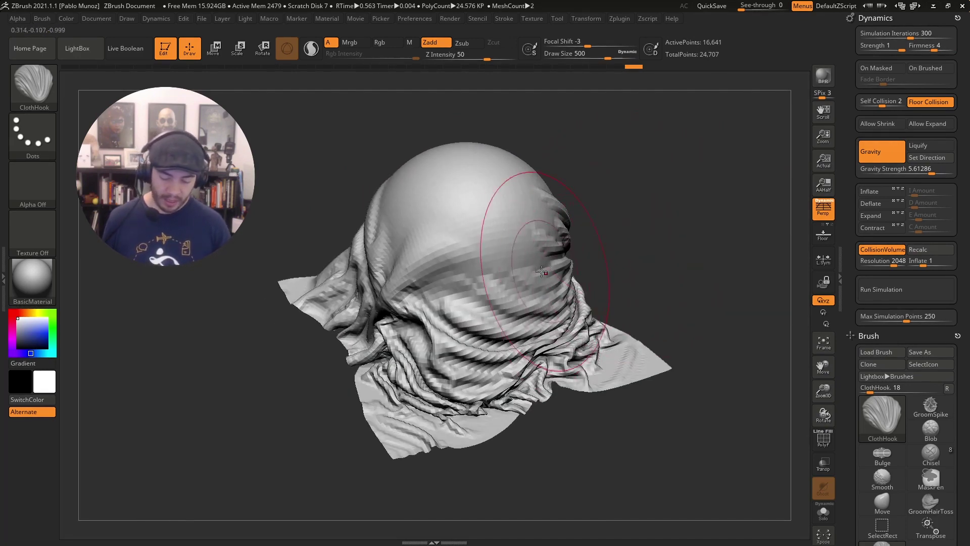
{"action": "left_click_drag", "start_coordinate": [630, 245], "coordinate": [651, 384]}
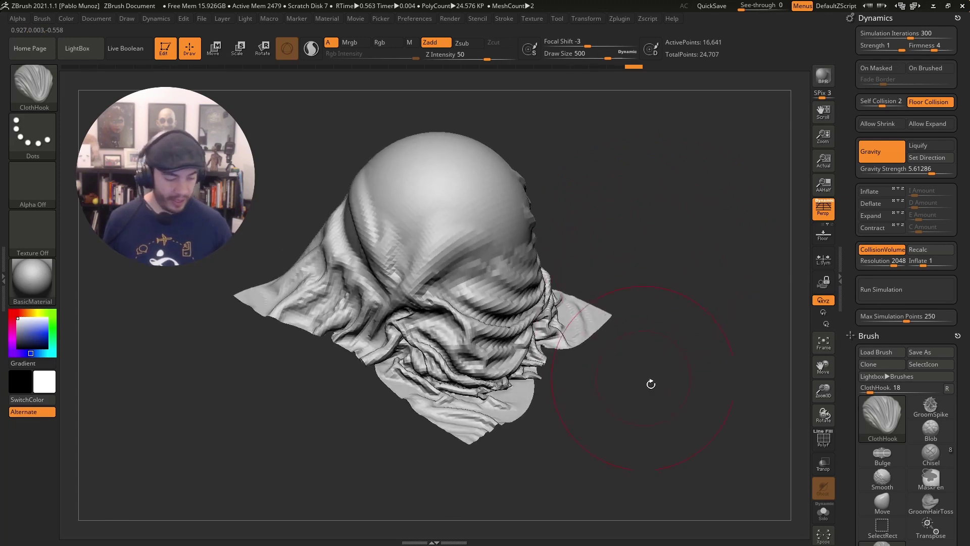
- Divide the cloth's geometry twice, up to subdivision level 5
{"action": "scroll", "coordinate": [897, 167], "scroll_direction": "down", "scroll_amount": 10}
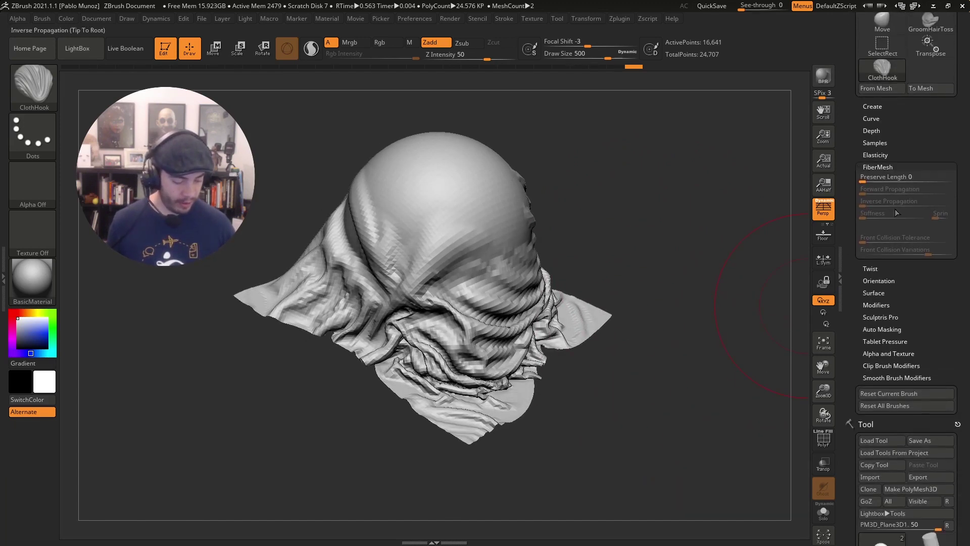
{"action": "scroll", "coordinate": [899, 200], "scroll_direction": "down", "scroll_amount": 10}
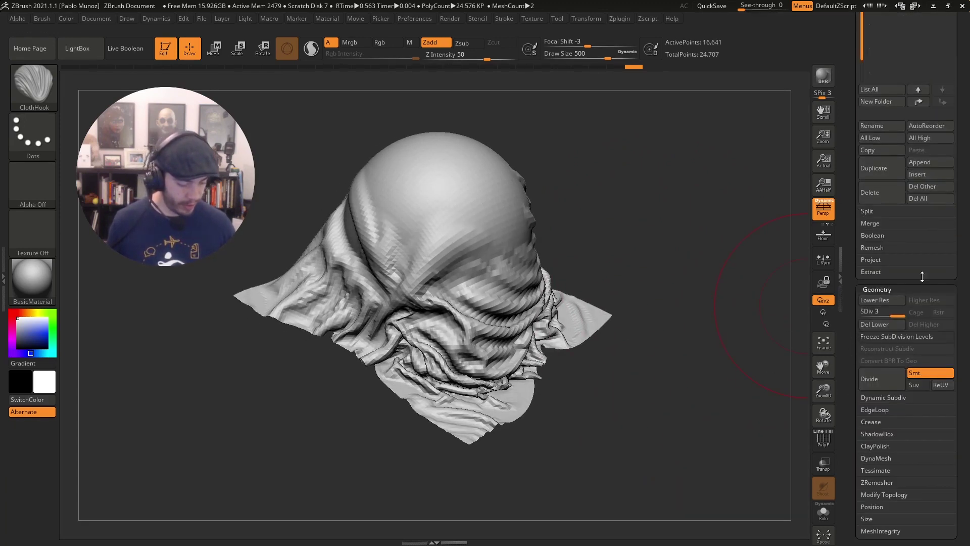
{"action": "left_click", "coordinate": [888, 381]}
{"action": "left_click", "coordinate": [883, 375]}
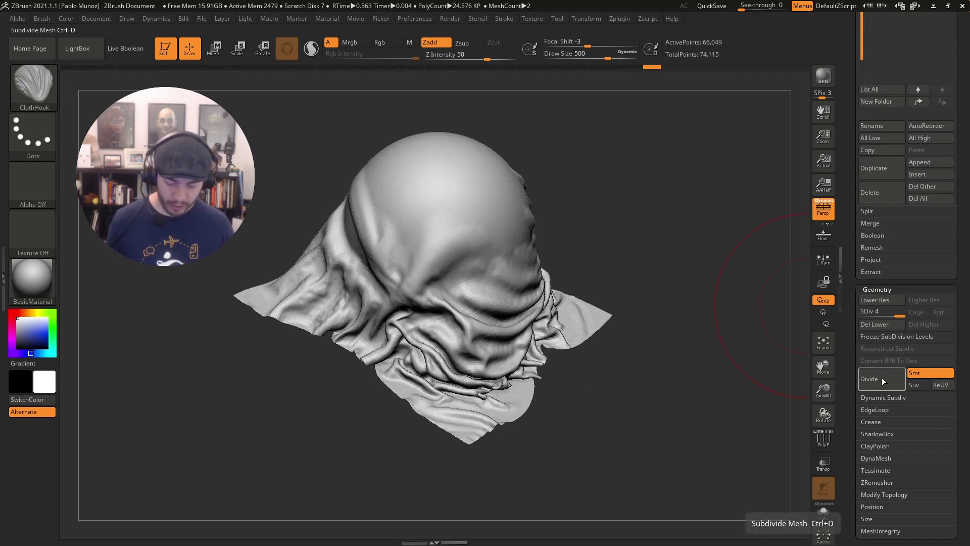
- Try to smooth the folds across the front of the cloth at subdivision level 5 with the Smooth brush
{"action": "left_click_drag", "start_coordinate": [728, 361], "coordinate": [665, 350]}
{"action": "left_click_drag", "start_coordinate": [546, 256], "coordinate": [509, 243], "text": "shift"}
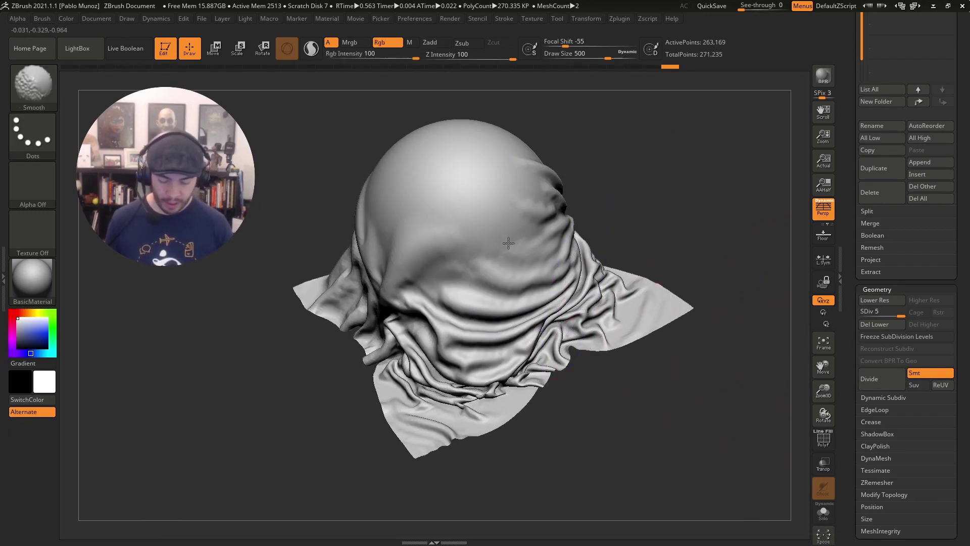
{"action": "left_click_drag", "start_coordinate": [421, 264], "coordinate": [486, 268], "text": "shift"}
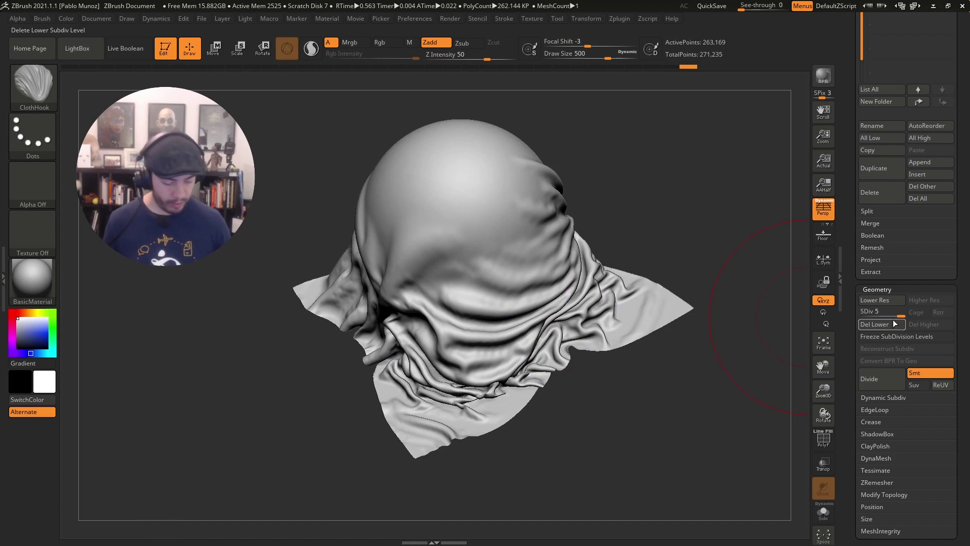
- Drop the cloth to subdivision level 4, enable Zadd for the Smooth brush and smooth the front folds
{"action": "left_click", "coordinate": [891, 315]}
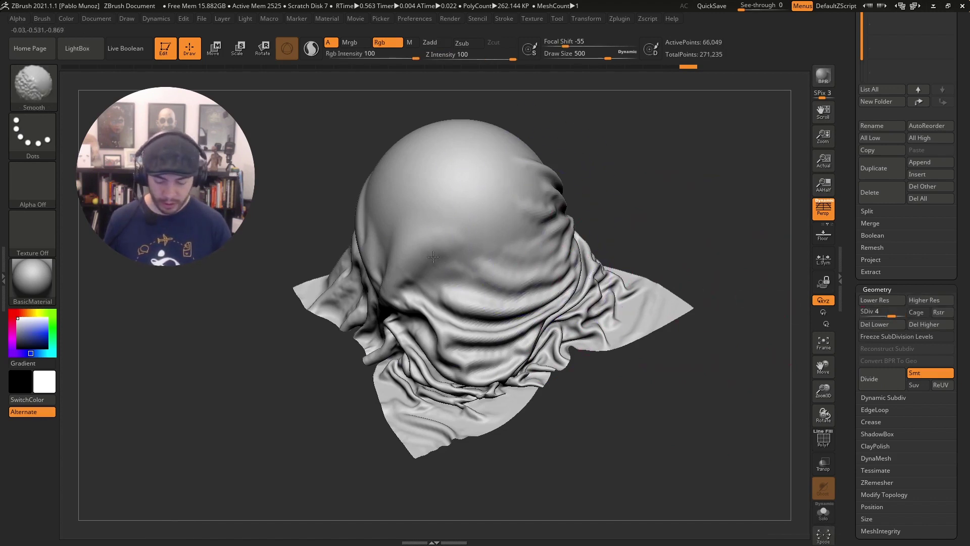
{"action": "left_click_drag", "start_coordinate": [644, 207], "coordinate": [636, 232], "text": "alt"}
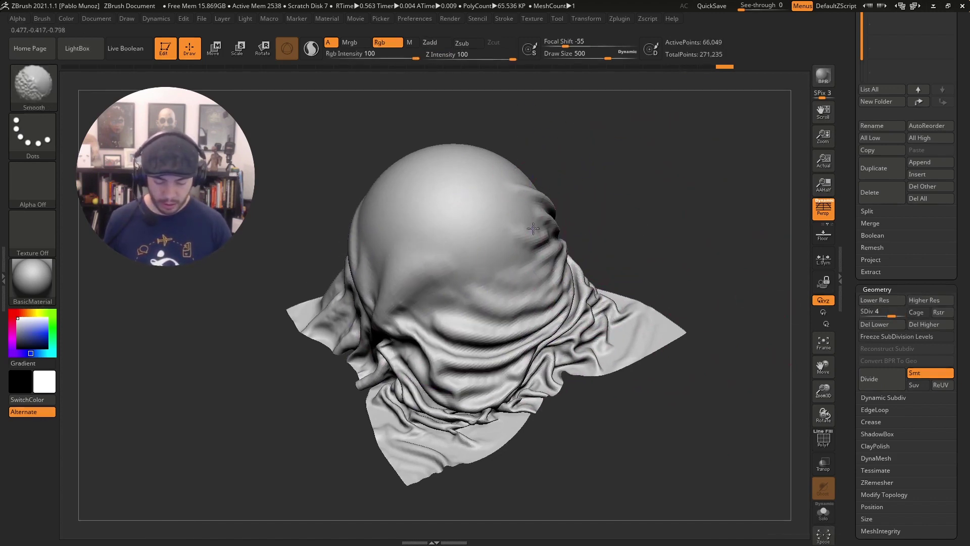
{"action": "left_click", "coordinate": [430, 42]}
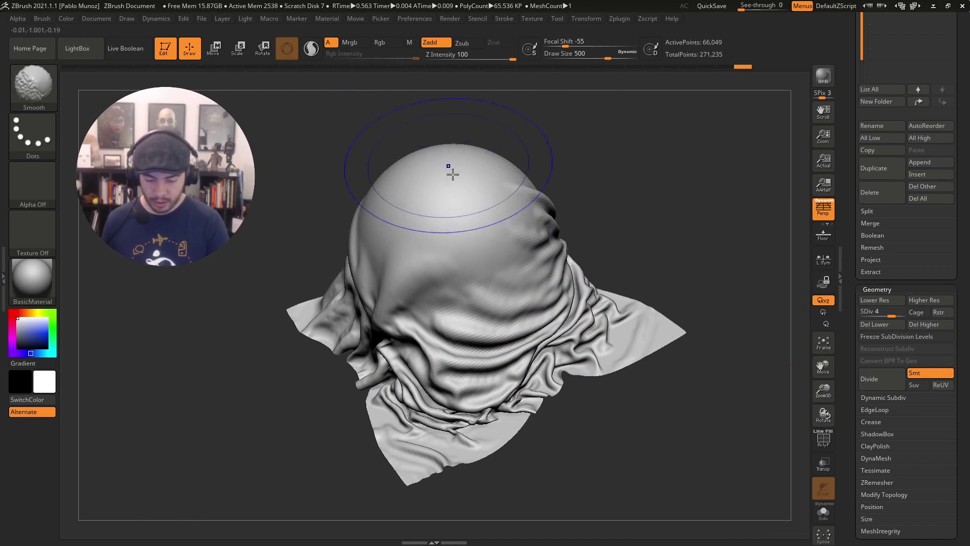
{"action": "left_click_drag", "start_coordinate": [405, 309], "coordinate": [554, 203], "text": "shift"}
- Set the draw size to 445, return the cloth to subdivision level 5 and smooth the upper front folds
{"action": "key", "text": "space"}
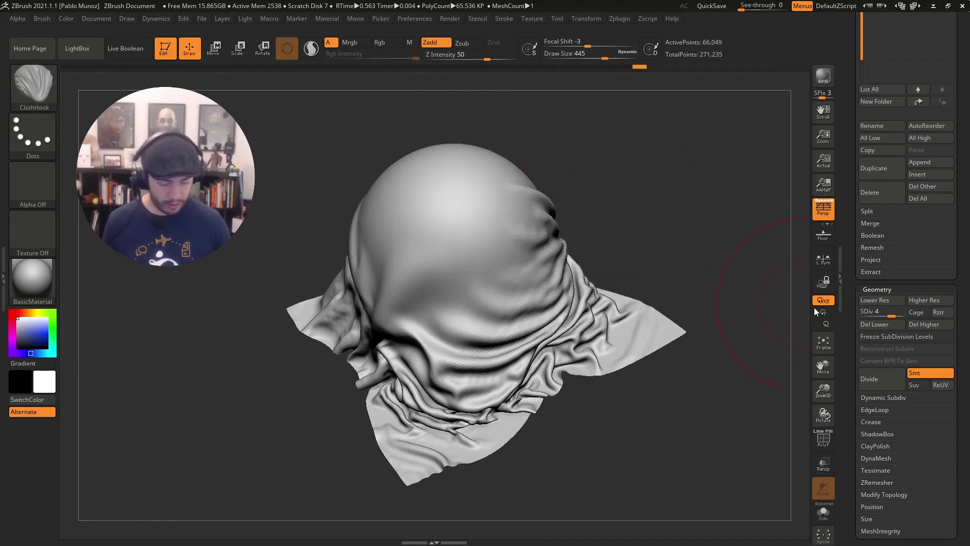
{"action": "left_click", "coordinate": [900, 314]}
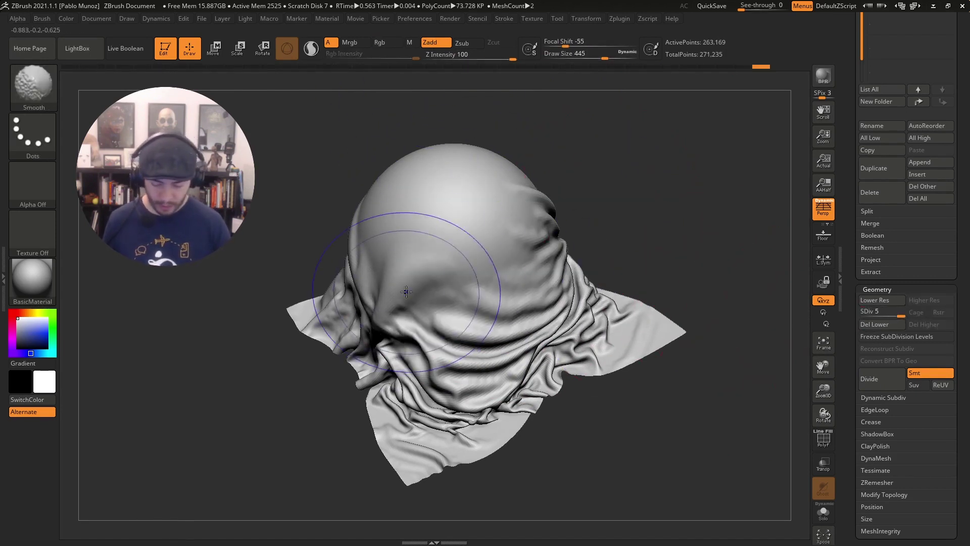
{"action": "mouse_move", "coordinate": [404, 313]}
{"action": "left_mouse_down", "text": "shift"}
{"action": "mouse_move", "coordinate": [518, 210]}
{"action": "mouse_move", "coordinate": [540, 205]}
{"action": "left_mouse_up", "text": "shift"}
{"action": "left_click_drag", "start_coordinate": [457, 202], "coordinate": [528, 263], "text": "shift"}
- Smooth the folds around the front and both sides of the cloth, returning to the ClothHook brush
{"action": "left_click_drag", "start_coordinate": [565, 184], "coordinate": [601, 171]}
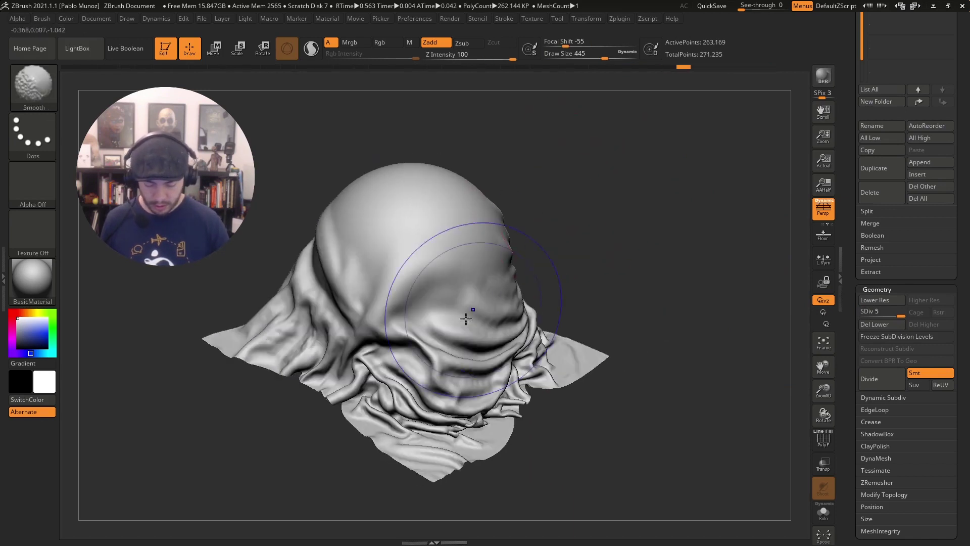
{"action": "left_click_drag", "start_coordinate": [468, 313], "coordinate": [333, 346], "text": "shift"}
{"action": "left_click_drag", "start_coordinate": [269, 288], "coordinate": [455, 218], "text": "shift"}
{"action": "left_click_drag", "start_coordinate": [510, 190], "coordinate": [552, 214]}
{"action": "left_click_drag", "start_coordinate": [304, 263], "coordinate": [374, 203], "text": "shift"}
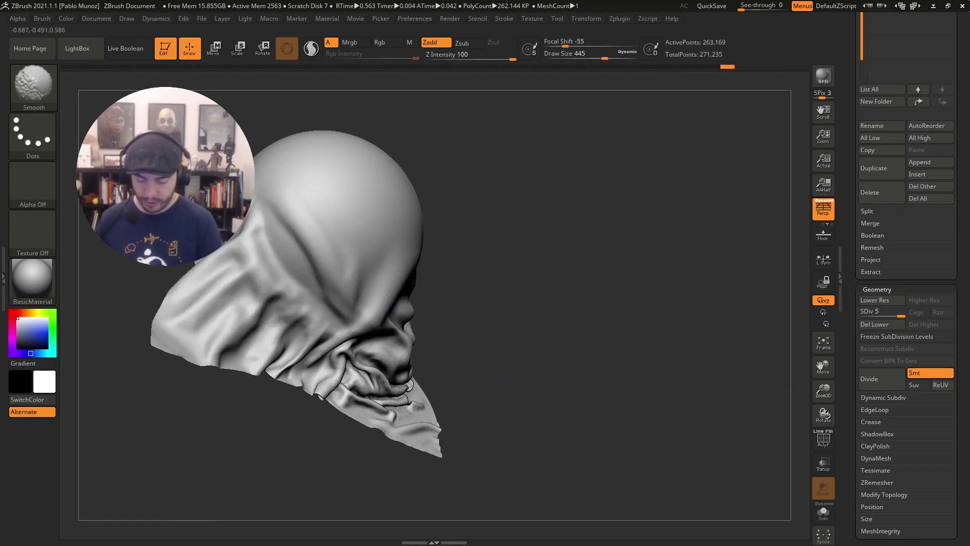
{"action": "mouse_move", "coordinate": [454, 208]}
{"action": "left_mouse_down", "text": "shift"}
{"action": "mouse_move", "coordinate": [513, 214]}
{"action": "mouse_move", "coordinate": [596, 270]}
{"action": "left_mouse_up", "text": "shift"}
{"action": "key", "text": "b"}
{"action": "key", "text": "c"}
{"action": "key", "text": "h"}
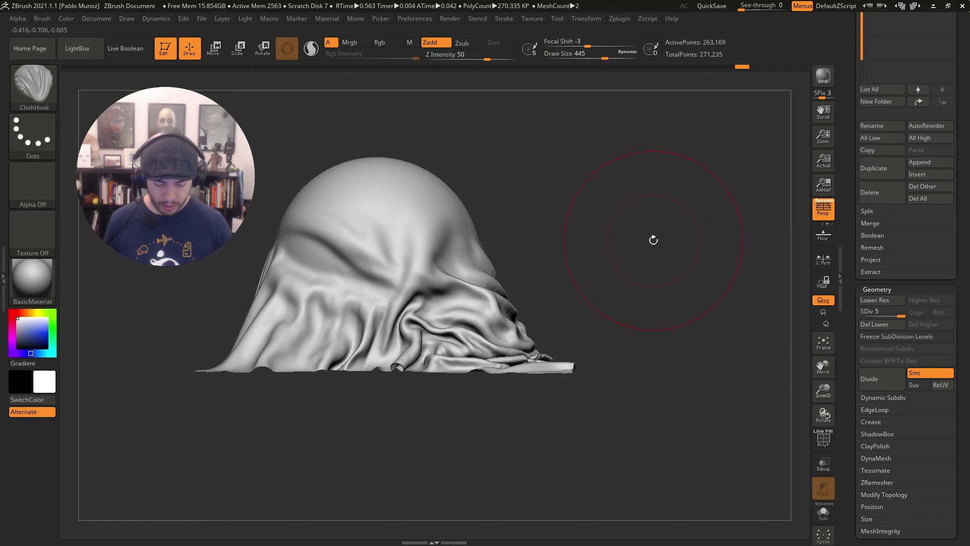
{"action": "mouse_move", "coordinate": [652, 238]}
{"action": "left_mouse_down"}
{"action": "mouse_move", "coordinate": [652, 256]}
{"action": "mouse_move", "coordinate": [559, 289]}
{"action": "left_mouse_up"}
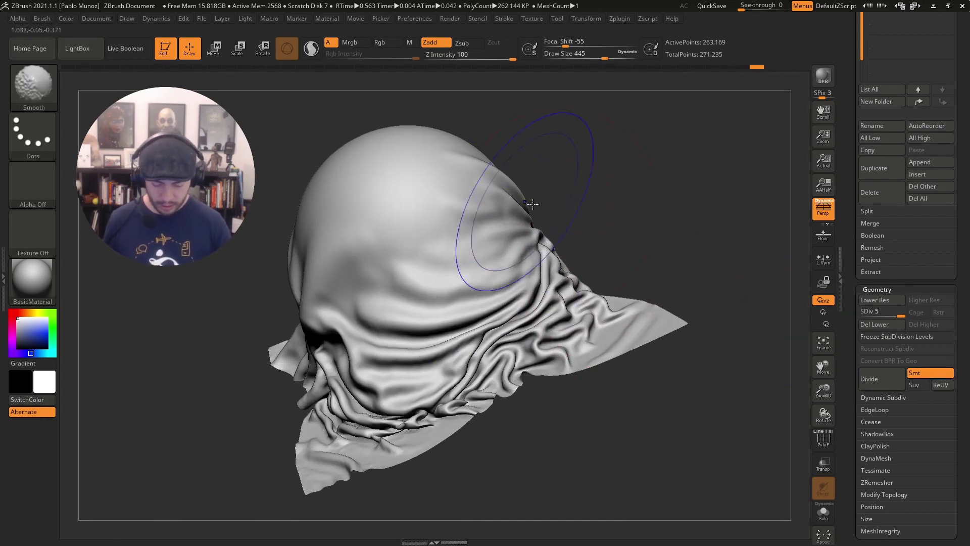
{"action": "left_click_drag", "start_coordinate": [550, 215], "coordinate": [675, 231]}
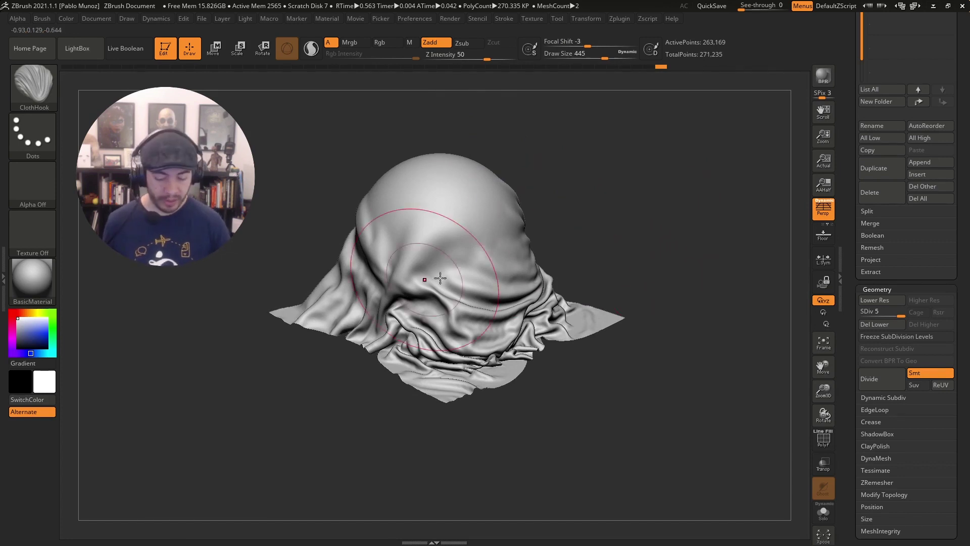
- Choose the Standard brush and reduce its draw size to 87
{"action": "left_click", "coordinate": [888, 118]}
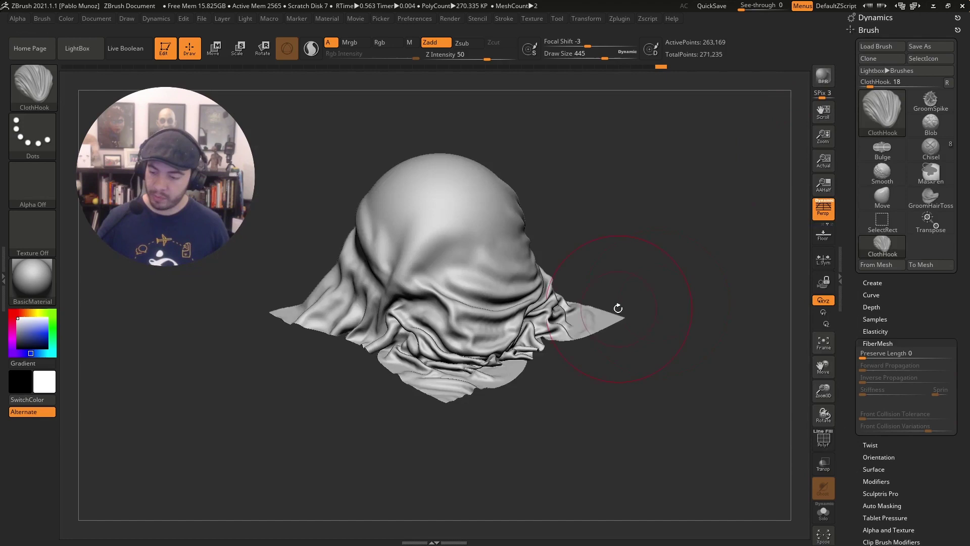
{"action": "key", "text": "b"}
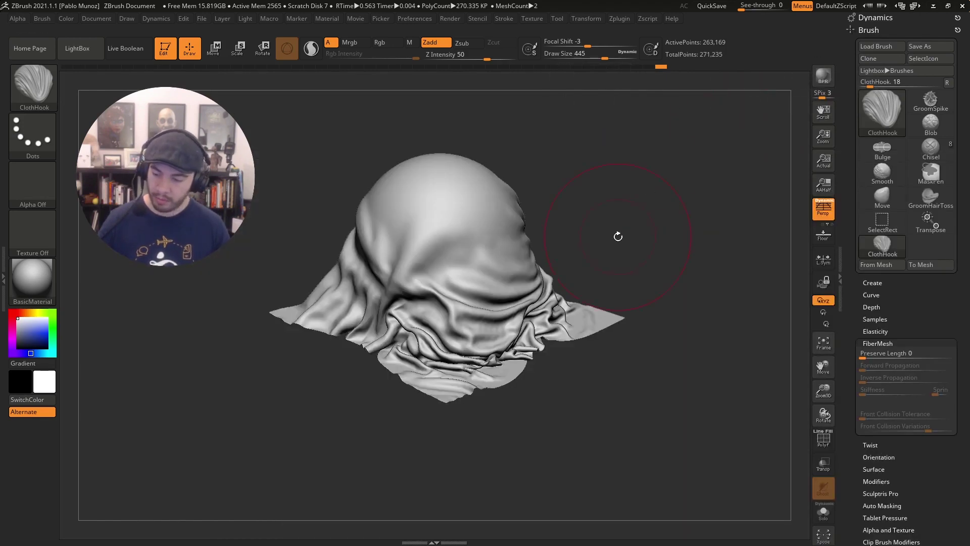
{"action": "key", "text": "b"}
{"action": "key", "text": "s"}
{"action": "key", "text": "t"}
{"action": "key", "text": "space"}
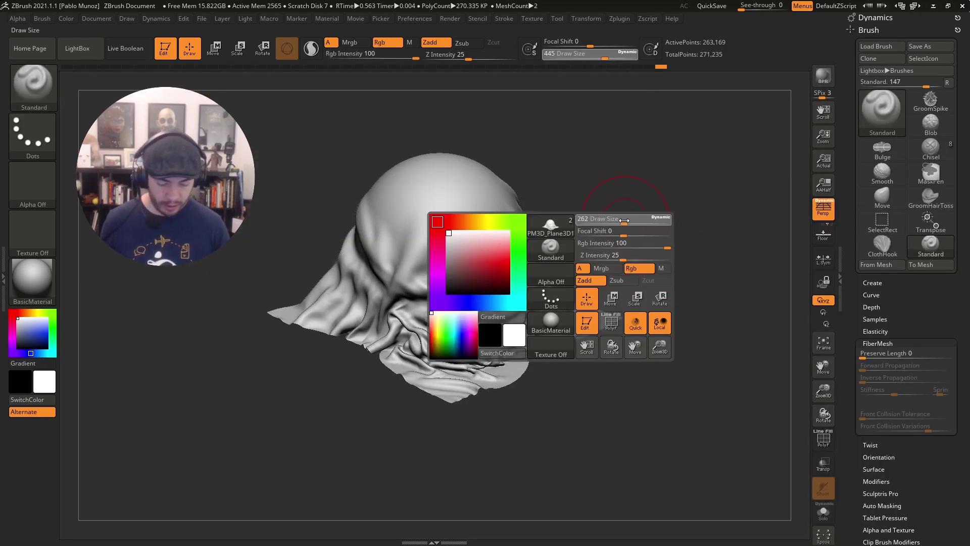
{"action": "mouse_move", "coordinate": [630, 221]}
{"action": "left_mouse_down"}
{"action": "mouse_move", "coordinate": [559, 241]}
{"action": "mouse_move", "coordinate": [649, 222]}
{"action": "left_mouse_up"}
{"action": "key", "text": "space"}
- Sculpt diagonal tension folds from the bunched side up over the sphere with the Standard brush, smoothing their lower ends
{"action": "left_click_drag", "start_coordinate": [459, 245], "coordinate": [375, 324]}
{"action": "left_click_drag", "start_coordinate": [369, 325], "coordinate": [486, 219]}
{"action": "key", "text": "shift"}
{"action": "left_click_drag", "start_coordinate": [374, 323], "coordinate": [377, 320], "text": "shift"}
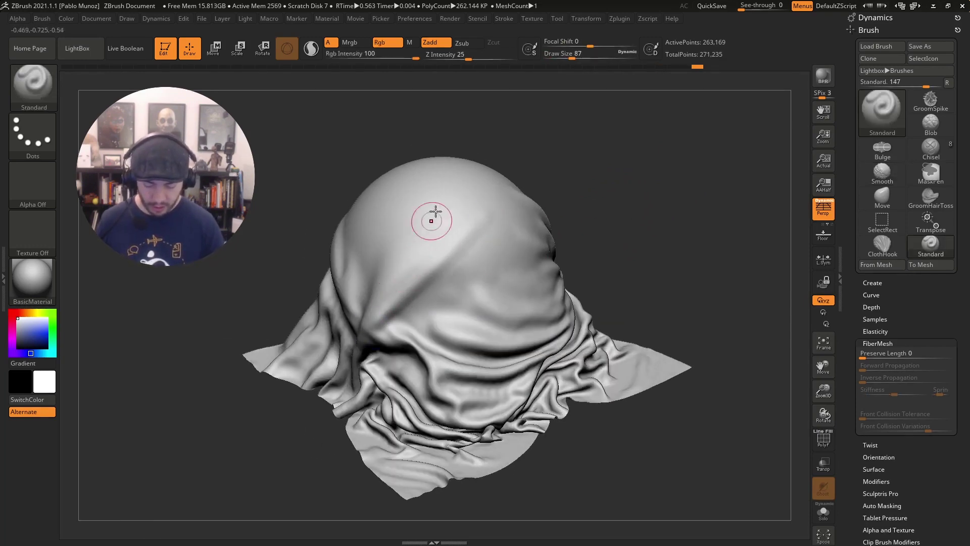
{"action": "mouse_move", "coordinate": [432, 207]}
{"action": "left_mouse_down"}
{"action": "mouse_move", "coordinate": [372, 317]}
{"action": "mouse_move", "coordinate": [440, 183]}
{"action": "left_mouse_up"}
{"action": "left_click_drag", "start_coordinate": [376, 304], "coordinate": [380, 298], "text": "shift"}
- Add more Standard brush folds across the front of the cloth and smooth the area beside the bunched side
{"action": "left_click_drag", "start_coordinate": [595, 217], "coordinate": [558, 224]}
{"action": "left_click_drag", "start_coordinate": [519, 326], "coordinate": [516, 324]}
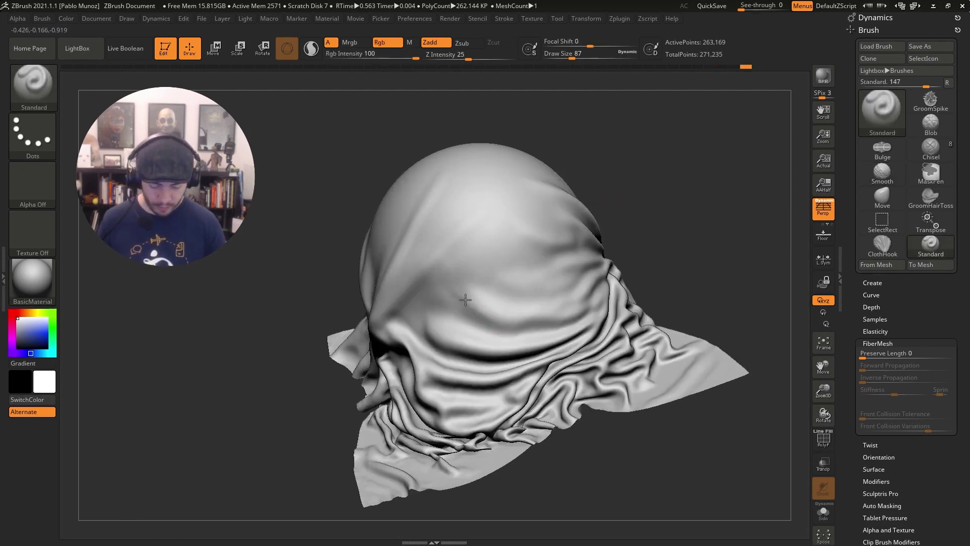
{"action": "mouse_move", "coordinate": [468, 299]}
{"action": "left_mouse_down"}
{"action": "mouse_move", "coordinate": [518, 324]}
{"action": "mouse_move", "coordinate": [466, 300]}
{"action": "left_mouse_up"}
{"action": "left_click_drag", "start_coordinate": [616, 258], "coordinate": [604, 262]}
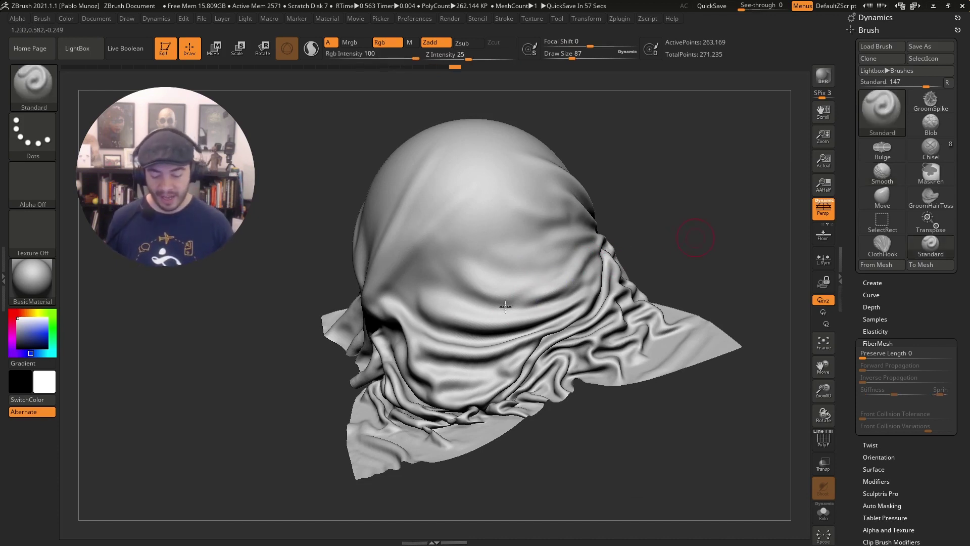
{"action": "key", "text": "shift"}
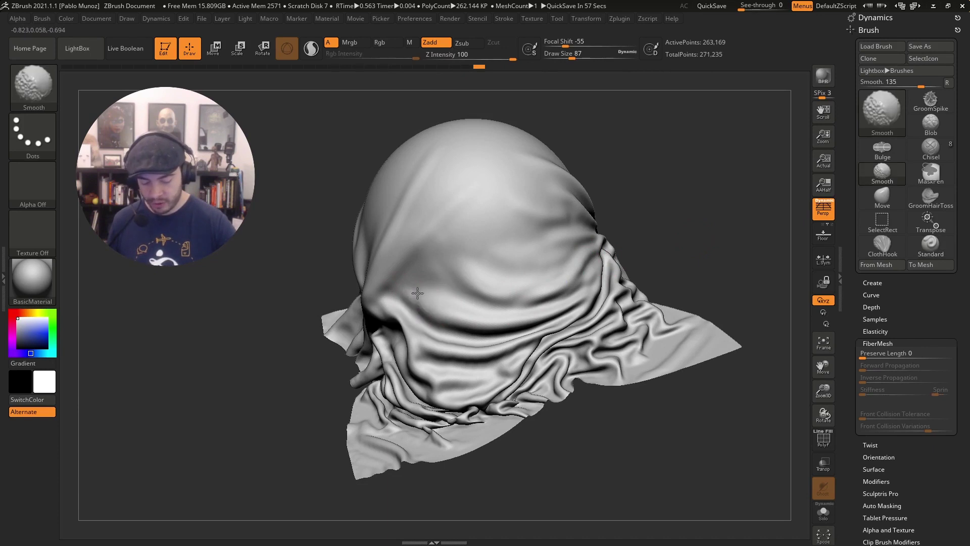
{"action": "left_click_drag", "start_coordinate": [417, 293], "coordinate": [435, 277], "text": "shift"}
{"action": "mouse_move", "coordinate": [429, 281]}
{"action": "left_mouse_down"}
{"action": "mouse_move", "coordinate": [409, 290]}
{"action": "mouse_move", "coordinate": [427, 310]}
{"action": "mouse_move", "coordinate": [410, 290]}
{"action": "left_mouse_up"}
{"action": "mouse_move", "coordinate": [488, 268]}
{"action": "right_mouse_down"}
{"action": "mouse_move", "coordinate": [541, 259]}
{"action": "mouse_move", "coordinate": [433, 316]}
{"action": "right_mouse_up"}
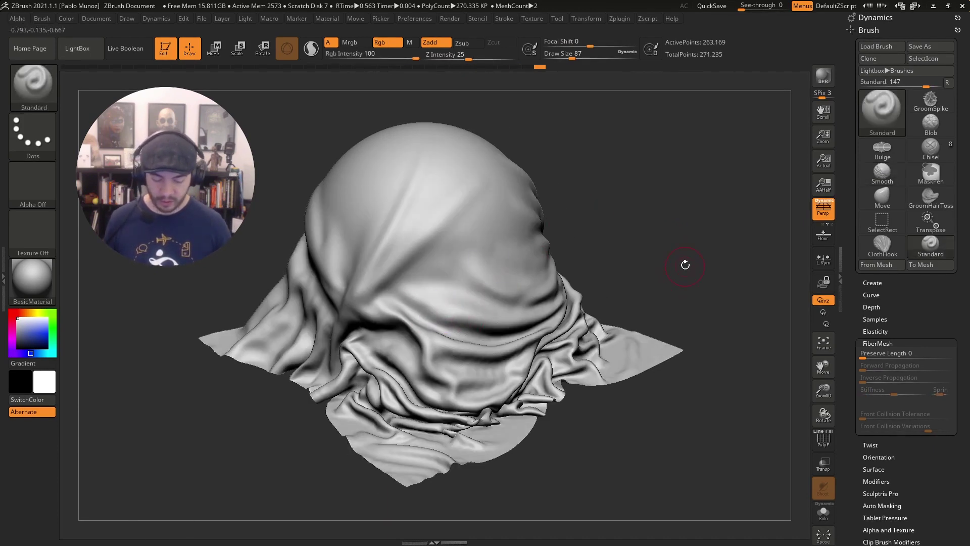
- Collapse the Brush palette and dock the Document palette above the Dynamics palette
{"action": "right_click_drag", "start_coordinate": [684, 265], "coordinate": [636, 299]}
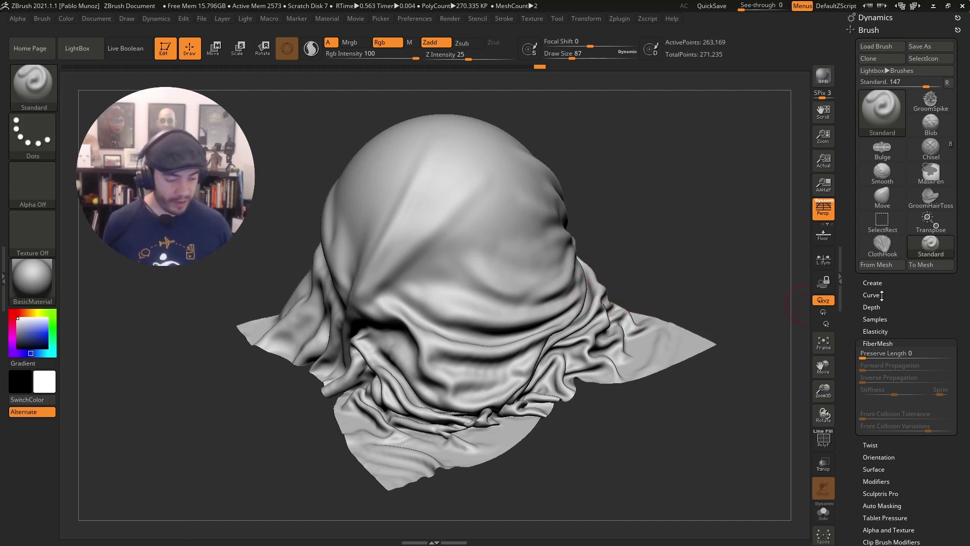
{"action": "left_click", "coordinate": [874, 32]}
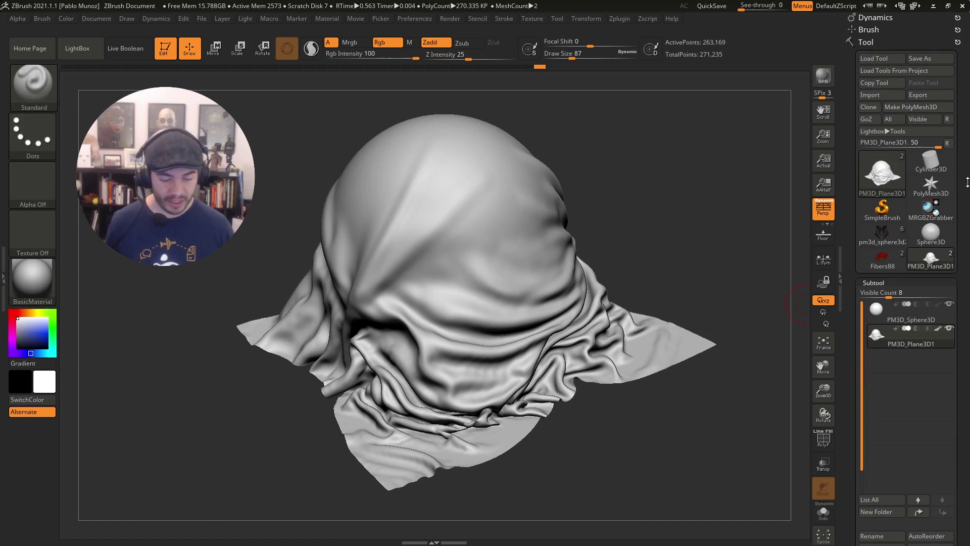
{"action": "left_click_drag", "start_coordinate": [683, 229], "coordinate": [677, 232], "text": "alt"}
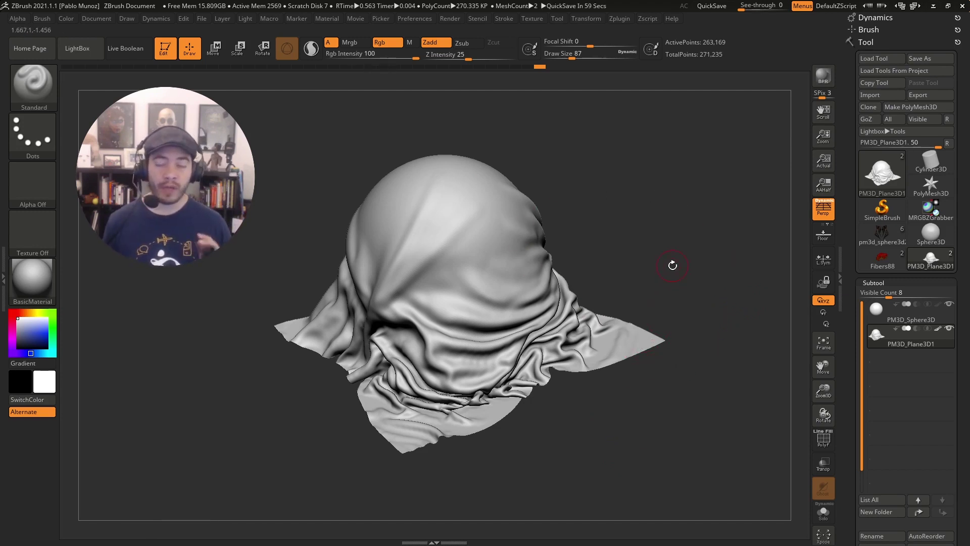
{"action": "left_click", "coordinate": [96, 18]}
{"action": "mouse_move", "coordinate": [87, 32]}
{"action": "left_mouse_down"}
{"action": "mouse_move", "coordinate": [217, 93]}
{"action": "mouse_move", "coordinate": [882, 30]}
{"action": "left_mouse_up"}
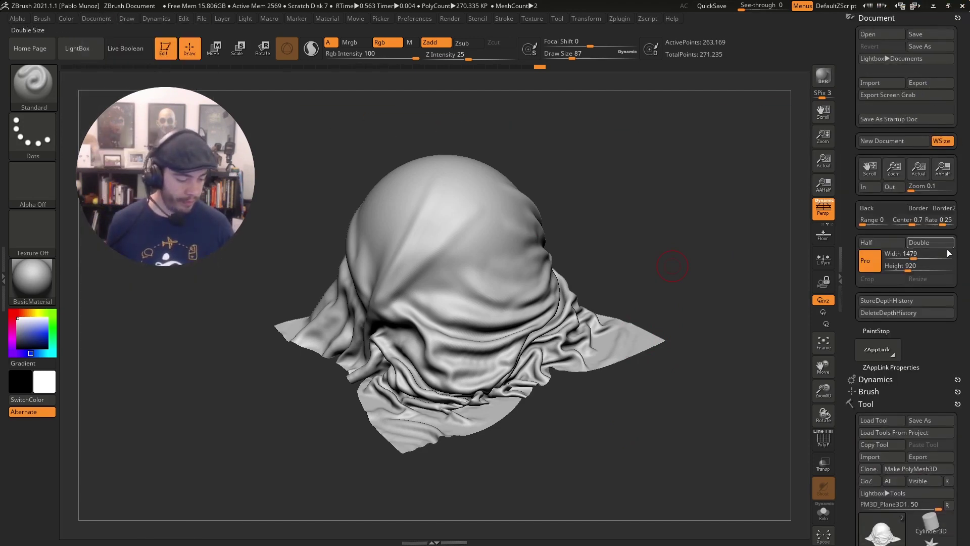
- Turn off the Pro constraint and resize the document to 1024 wide by 1024 high, accepting the confirmation
{"action": "left_click", "coordinate": [870, 262]}
{"action": "left_click", "coordinate": [907, 253]}
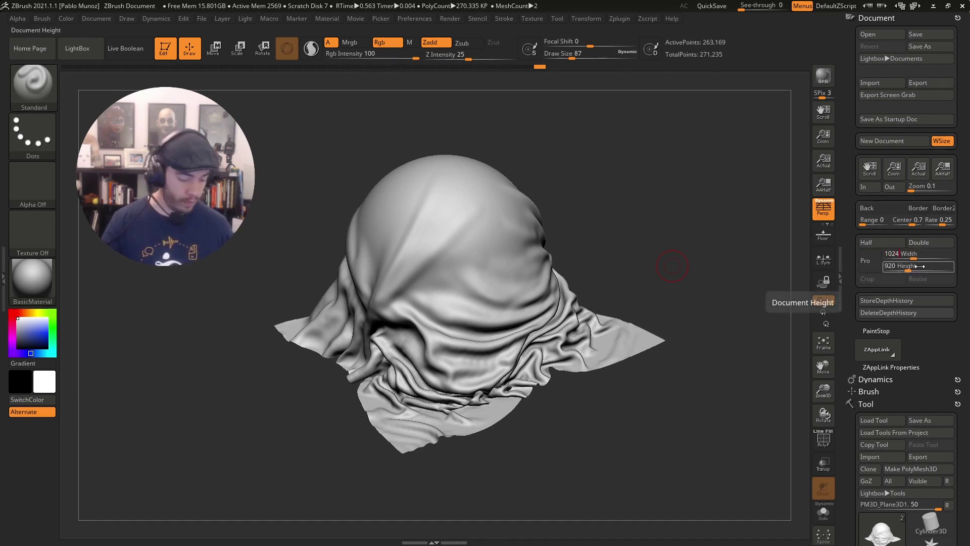
{"action": "type", "text": "10"}
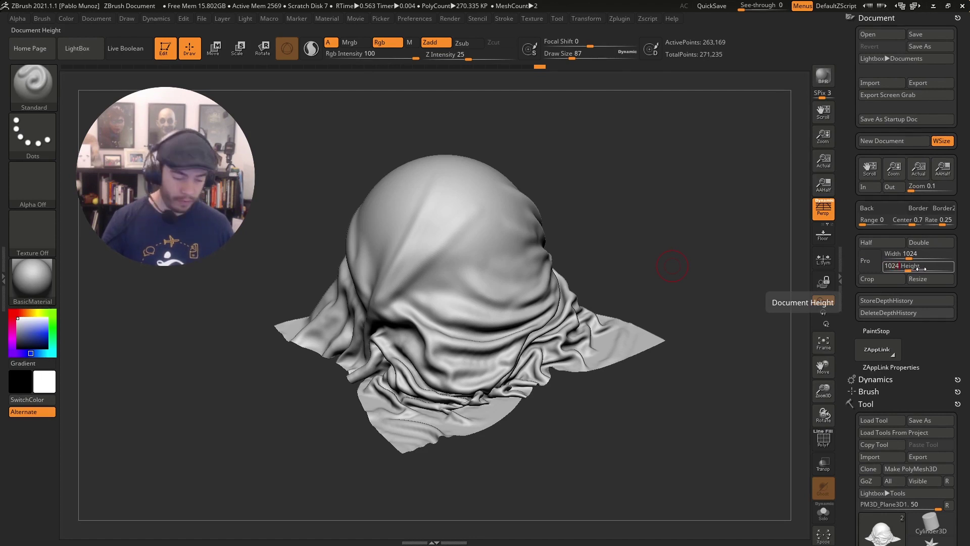
{"action": "type", "text": "24"}
{"action": "key", "text": "Return"}
{"action": "left_click", "coordinate": [930, 278]}
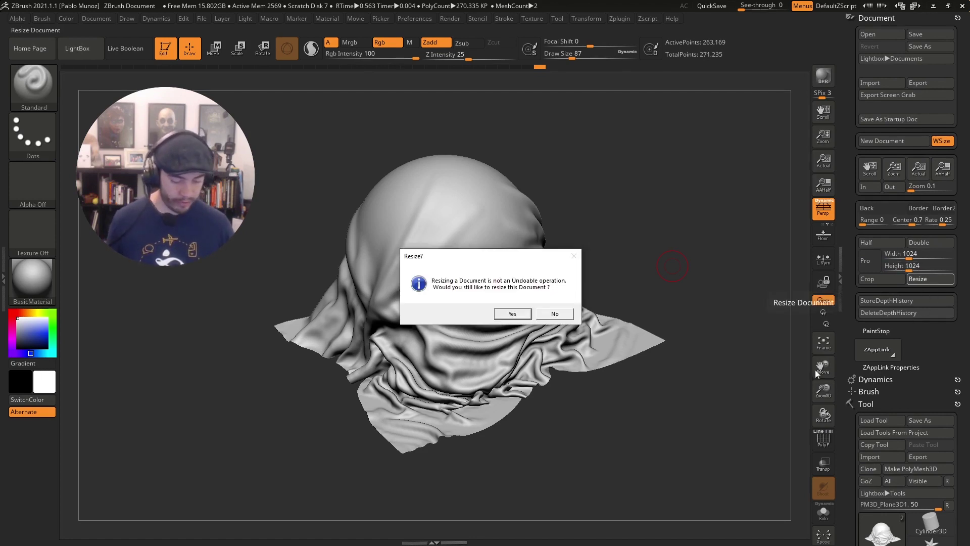
{"action": "left_click", "coordinate": [513, 314]}
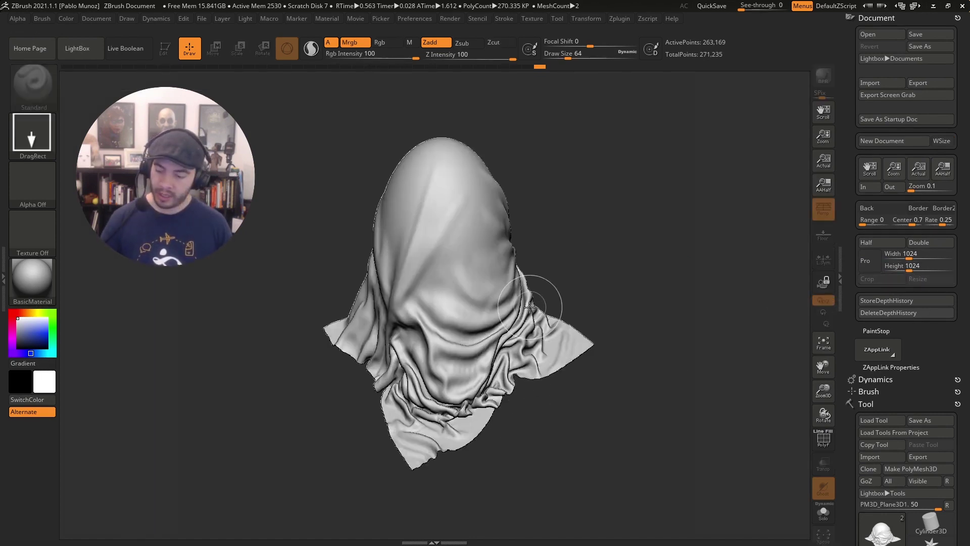
- Clear the canvas, redraw the draped cloth on it and re-enter Edit mode
{"action": "key", "text": "ctrl+n"}
{"action": "left_click_drag", "start_coordinate": [480, 303], "coordinate": [480, 378]}
{"action": "key", "text": "t"}
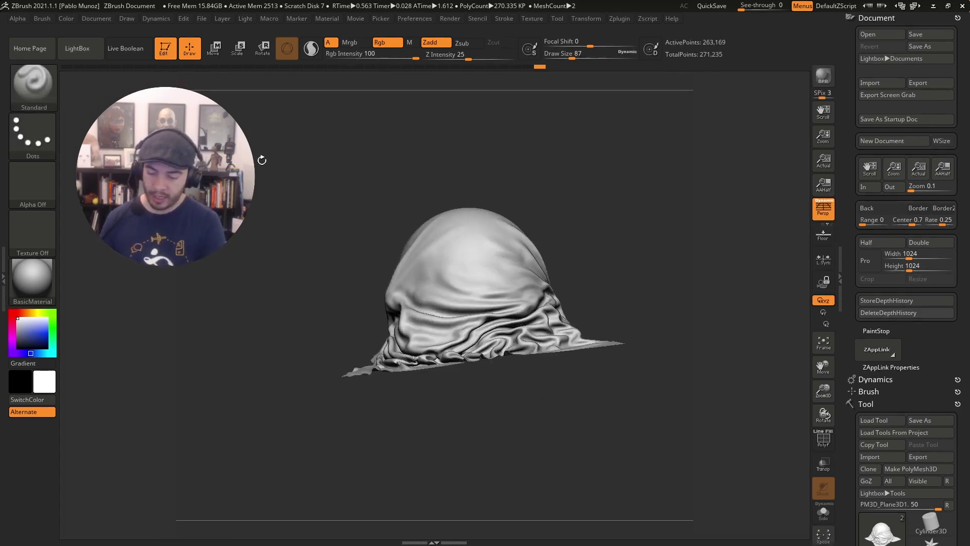
- Set the document's background colour to black by sampling the secondary colour swatch
{"action": "left_click_drag", "start_coordinate": [632, 221], "coordinate": [499, 208]}
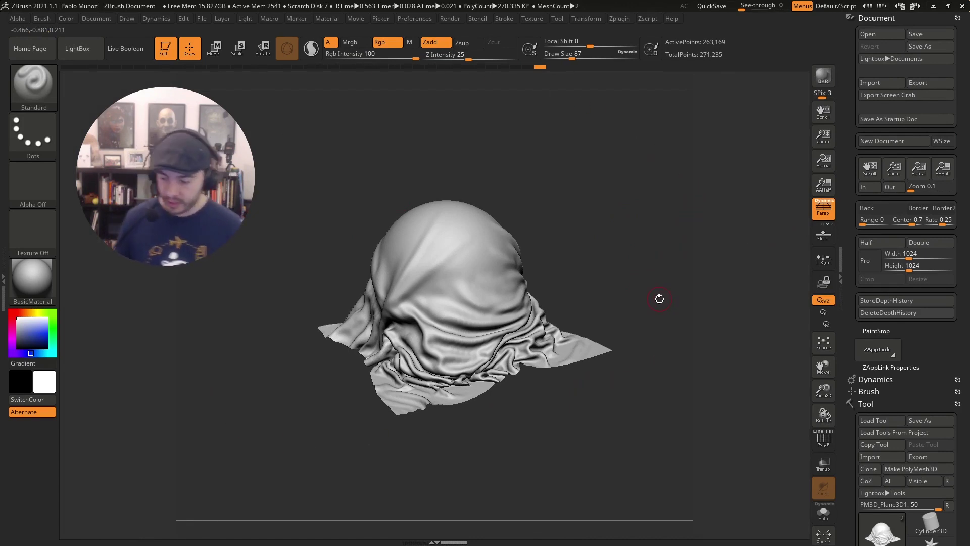
{"action": "left_click", "coordinate": [96, 19]}
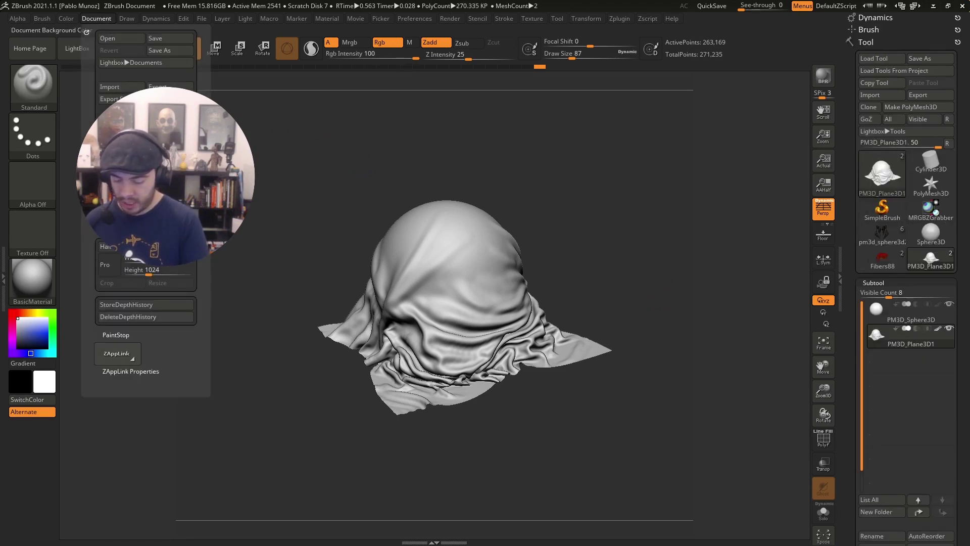
{"action": "left_click_drag", "start_coordinate": [111, 212], "coordinate": [27, 376]}
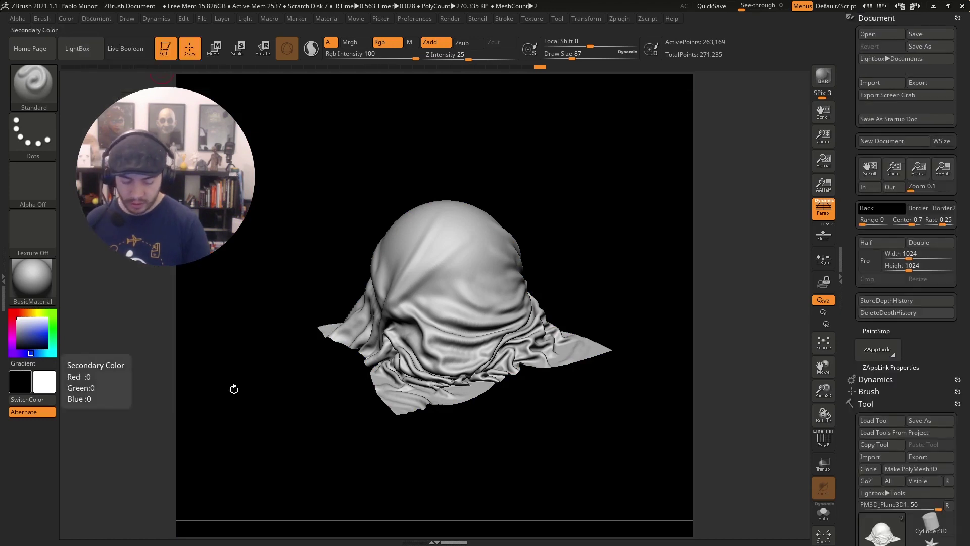
{"action": "left_click_drag", "start_coordinate": [613, 296], "coordinate": [651, 235]}
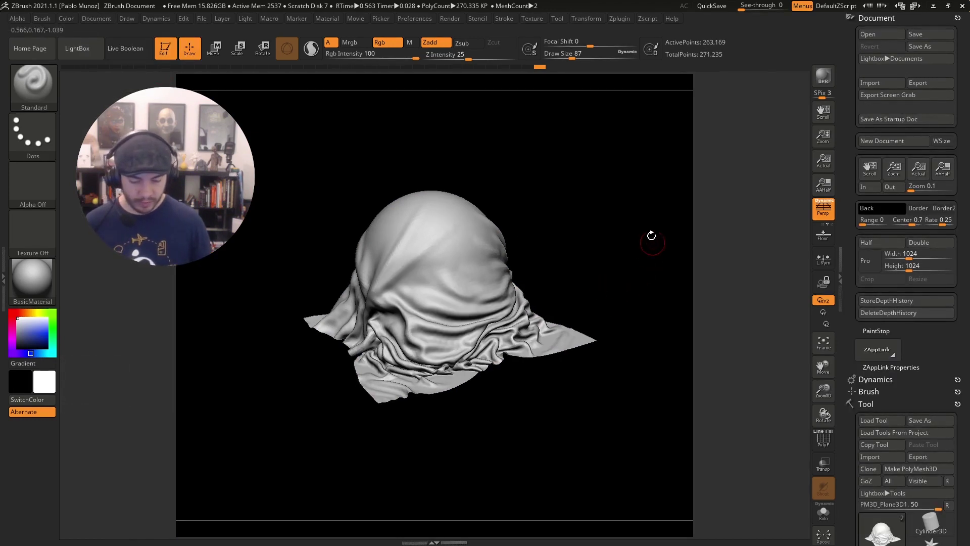
- Display the canvas at antialiased half size and collapse the Document palette
{"action": "left_click", "coordinate": [823, 184]}
{"action": "left_click_drag", "start_coordinate": [580, 352], "coordinate": [639, 280]}
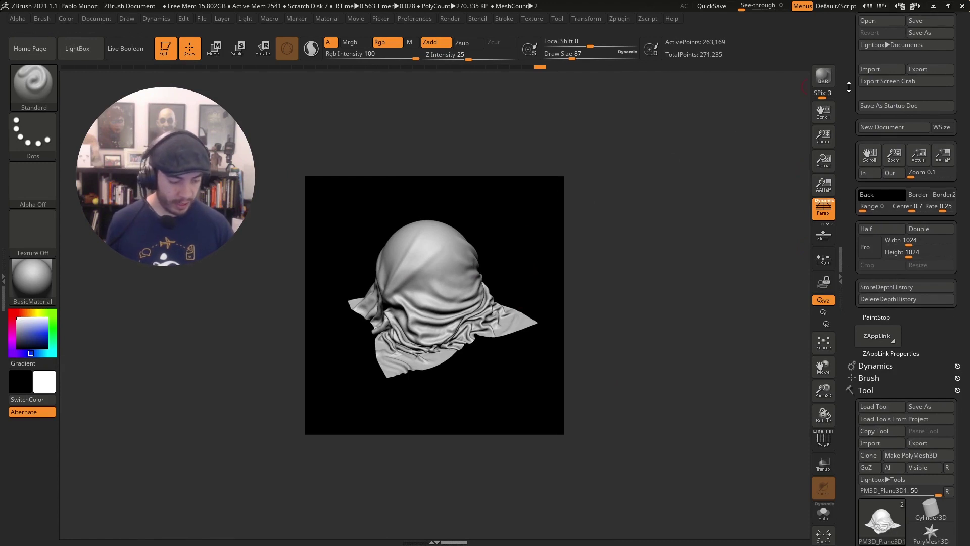
{"action": "left_click", "coordinate": [891, 20]}
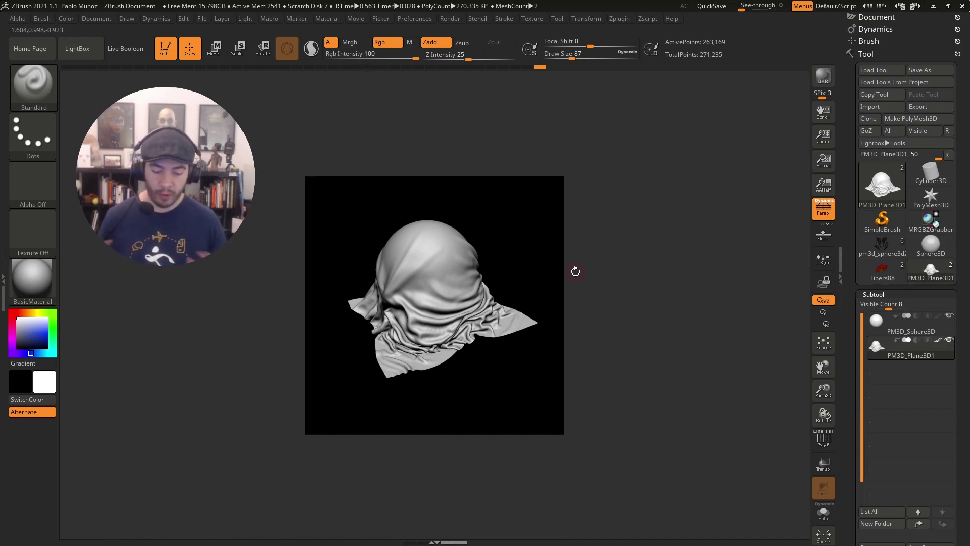
{"action": "left_click_drag", "start_coordinate": [530, 239], "coordinate": [530, 233]}
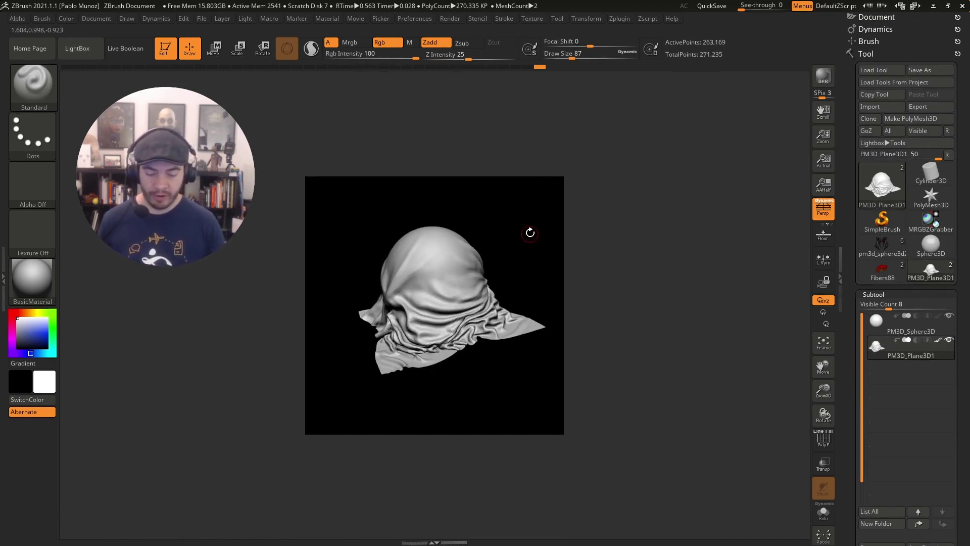
- Leave Edit mode for the cloth, accept the switch to 2.5D mode and clear the canvas
{"action": "left_click", "coordinate": [165, 49]}
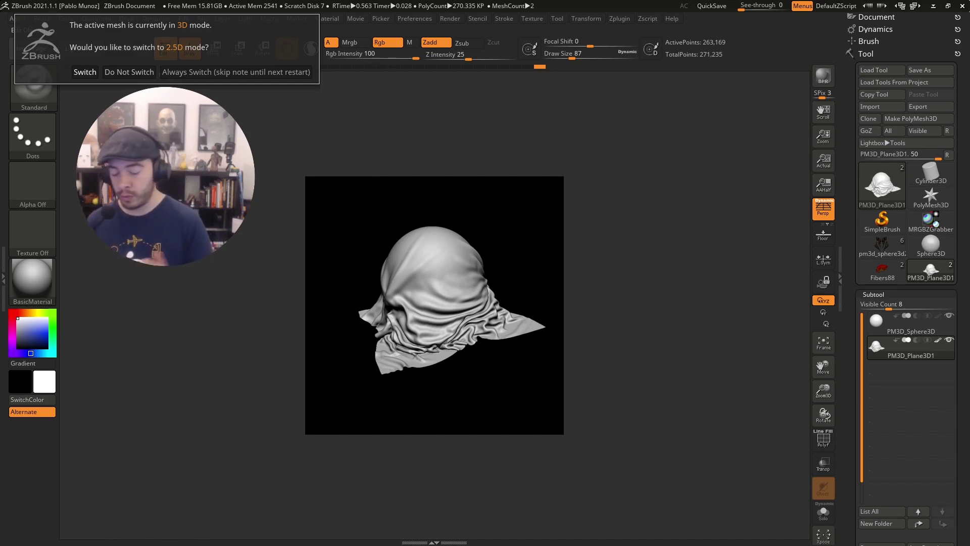
{"action": "left_click", "coordinate": [84, 72]}
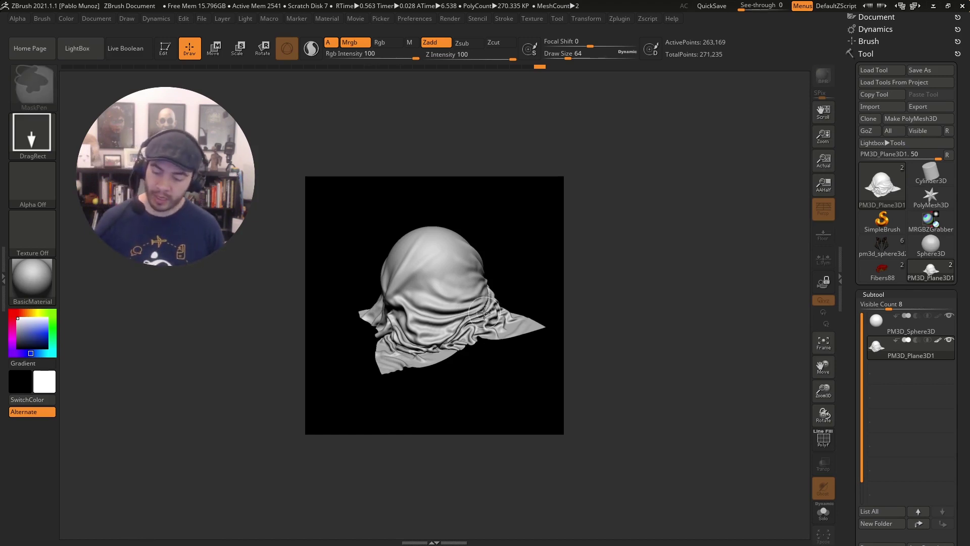
{"action": "key", "text": "ctrl+n"}
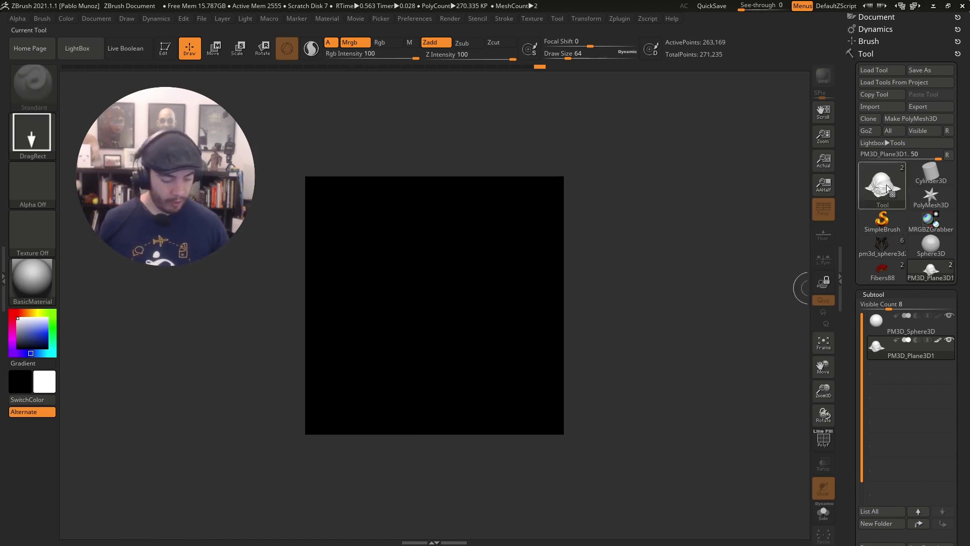
- Choose the SphereBrush 2.5D brush and paint several thin diagonal strokes across the middle of the canvas
{"action": "left_click", "coordinate": [882, 183]}
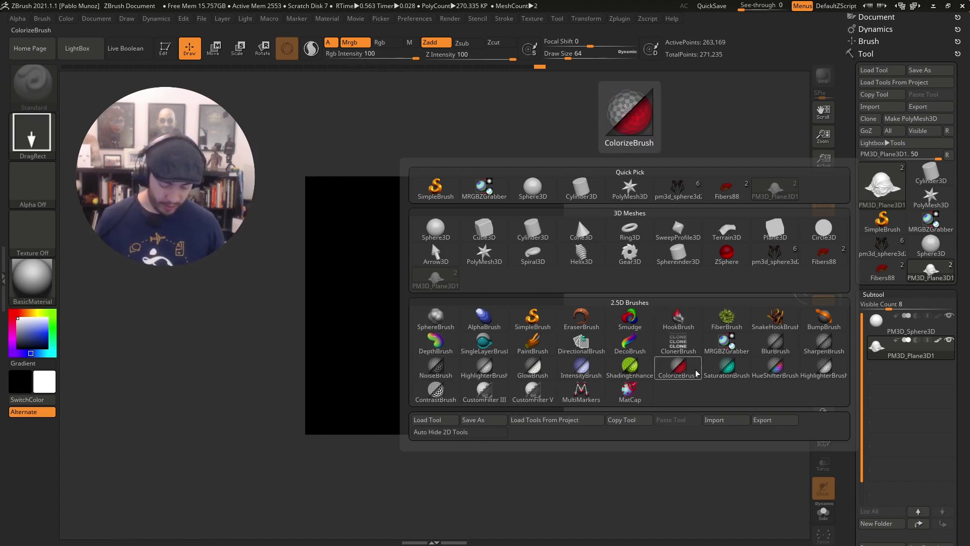
{"action": "left_click", "coordinate": [443, 327]}
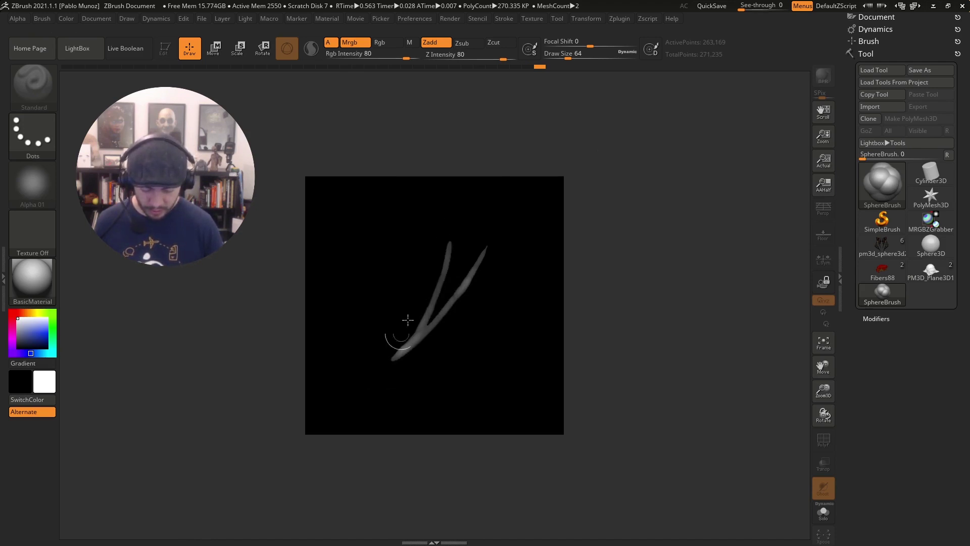
{"action": "left_click_drag", "start_coordinate": [378, 329], "coordinate": [427, 274]}
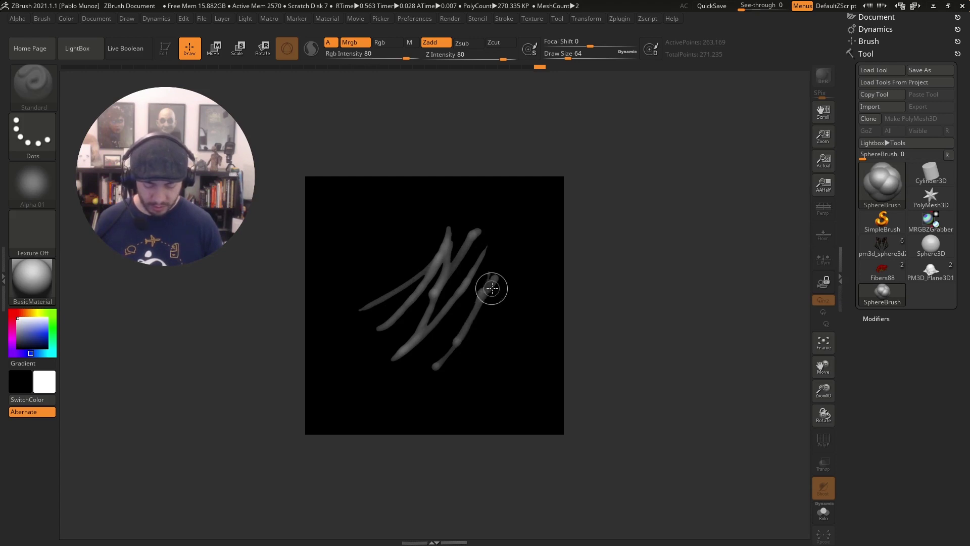
- Raise the draw size to 145 and paint thicker diagonal SphereBrush strokes over and beside the thin ones
{"action": "key", "text": "space"}
{"action": "mouse_move", "coordinate": [486, 289]}
{"action": "left_mouse_down"}
{"action": "mouse_move", "coordinate": [497, 290]}
{"action": "mouse_move", "coordinate": [491, 278]}
{"action": "left_mouse_up"}
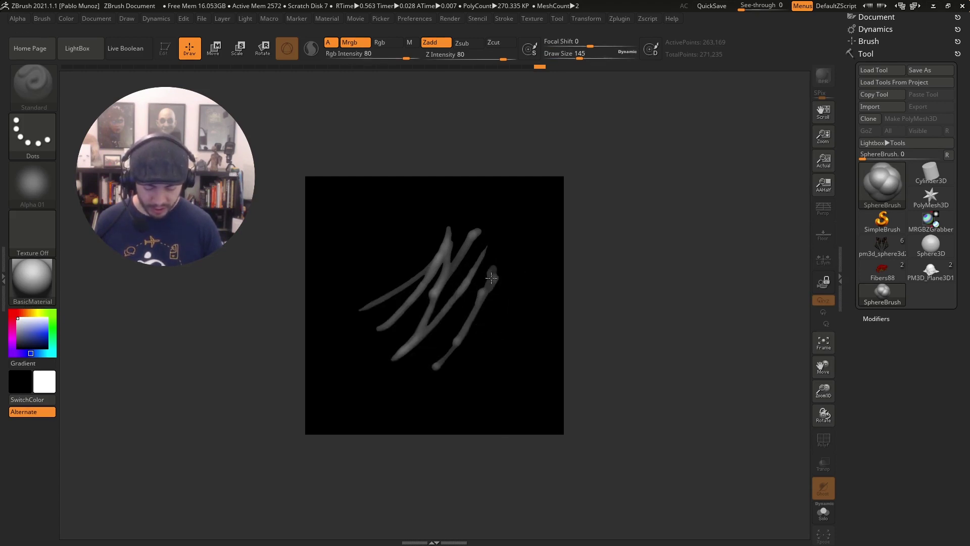
{"action": "left_click_drag", "start_coordinate": [467, 333], "coordinate": [425, 377]}
{"action": "left_click_drag", "start_coordinate": [495, 269], "coordinate": [428, 377]}
{"action": "left_click_drag", "start_coordinate": [490, 252], "coordinate": [392, 356]}
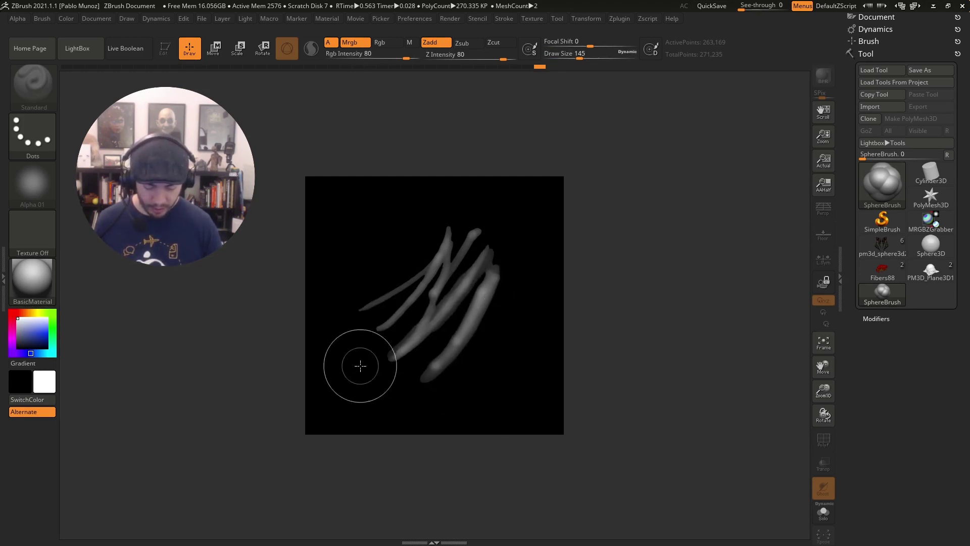
{"action": "left_click_drag", "start_coordinate": [453, 215], "coordinate": [404, 306]}
{"action": "left_click_drag", "start_coordinate": [416, 247], "coordinate": [356, 299]}
{"action": "left_click_drag", "start_coordinate": [496, 235], "coordinate": [464, 324]}
{"action": "mouse_move", "coordinate": [502, 262]}
{"action": "left_mouse_down"}
{"action": "mouse_move", "coordinate": [479, 388]}
{"action": "mouse_move", "coordinate": [483, 373]}
{"action": "left_mouse_up"}
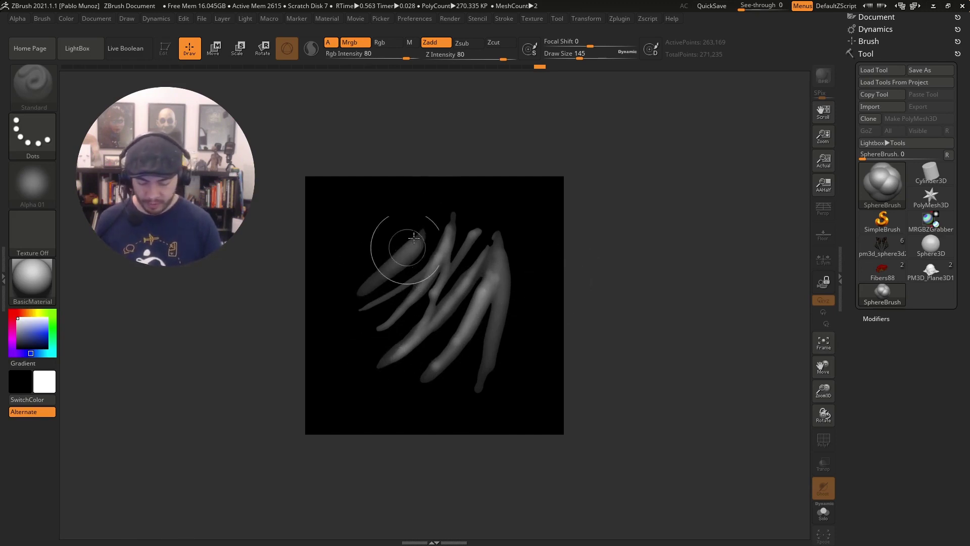
{"action": "mouse_move", "coordinate": [413, 238]}
{"action": "left_mouse_down"}
{"action": "mouse_move", "coordinate": [429, 218]}
{"action": "mouse_move", "coordinate": [353, 300]}
{"action": "left_mouse_up"}
{"action": "left_click_drag", "start_coordinate": [441, 243], "coordinate": [419, 261]}
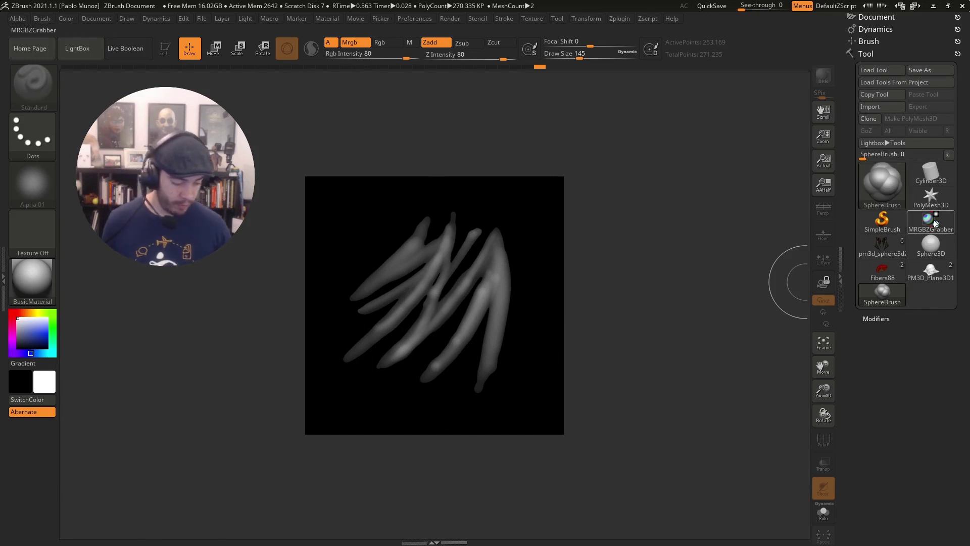
- Switch to the Smudge 2.5D brush and blend the diagonal strokes, pulling their ends into tapered fold shapes
{"action": "left_click", "coordinate": [887, 186]}
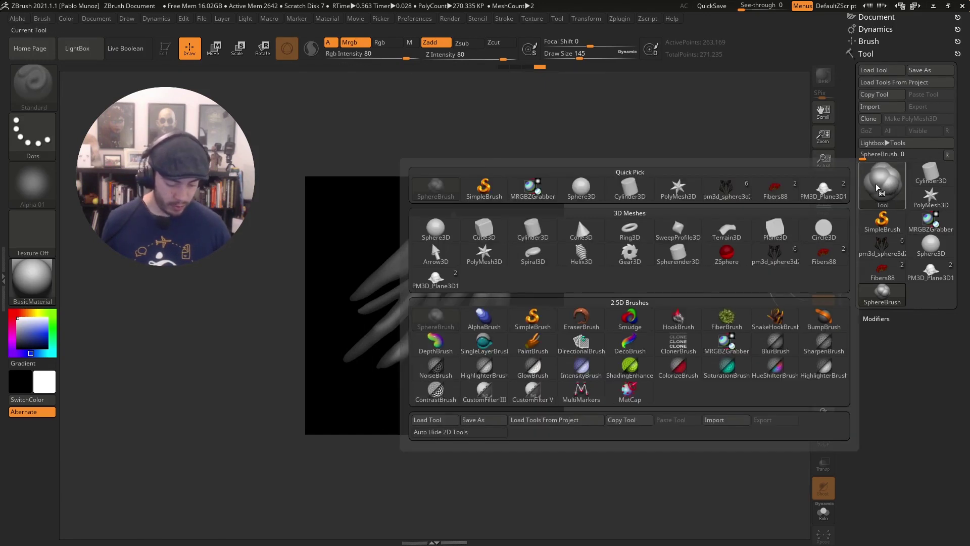
{"action": "left_click", "coordinate": [637, 325]}
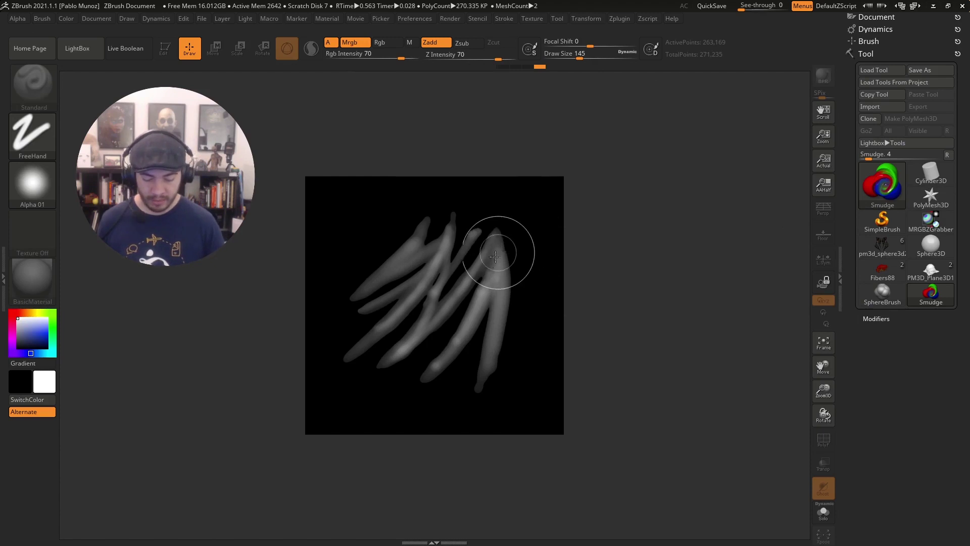
{"action": "left_click_drag", "start_coordinate": [497, 222], "coordinate": [481, 286]}
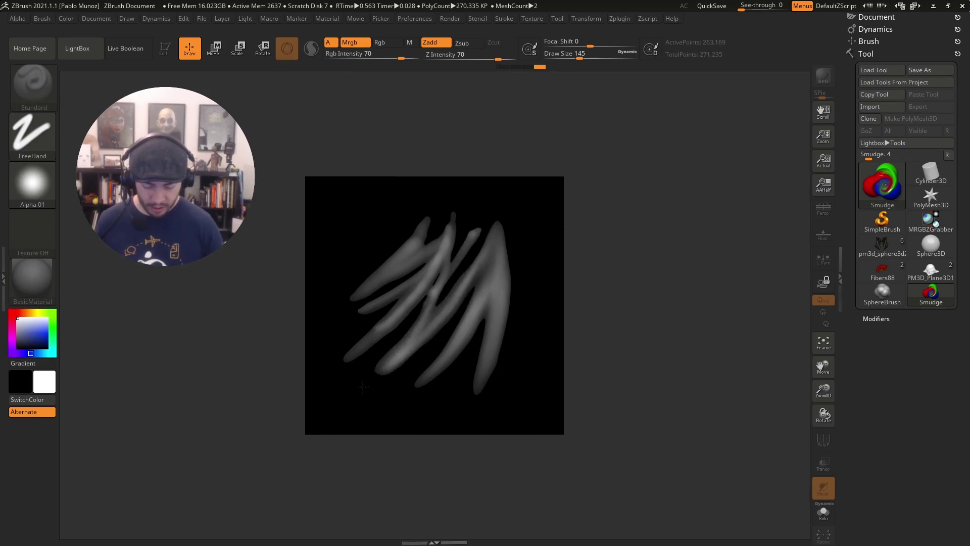
{"action": "mouse_move", "coordinate": [426, 303]}
{"action": "left_mouse_down"}
{"action": "mouse_move", "coordinate": [462, 242]}
{"action": "mouse_move", "coordinate": [436, 201]}
{"action": "mouse_move", "coordinate": [382, 267]}
{"action": "mouse_move", "coordinate": [336, 298]}
{"action": "mouse_move", "coordinate": [439, 197]}
{"action": "mouse_move", "coordinate": [336, 321]}
{"action": "mouse_move", "coordinate": [397, 290]}
{"action": "mouse_move", "coordinate": [418, 290]}
{"action": "mouse_move", "coordinate": [412, 298]}
{"action": "mouse_move", "coordinate": [481, 256]}
{"action": "mouse_move", "coordinate": [507, 257]}
{"action": "mouse_move", "coordinate": [475, 249]}
{"action": "mouse_move", "coordinate": [355, 393]}
{"action": "left_mouse_up"}
{"action": "left_click_drag", "start_coordinate": [498, 257], "coordinate": [507, 293]}
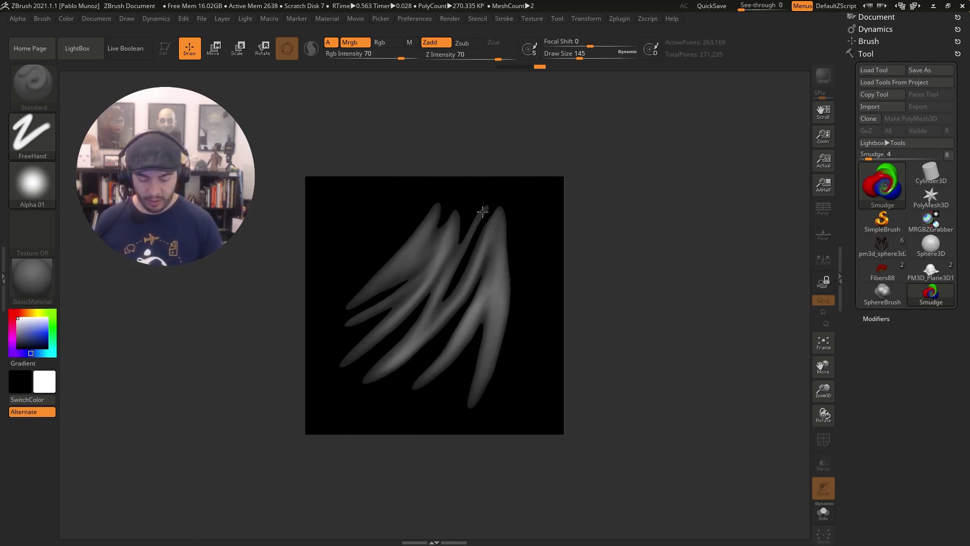
{"action": "left_click_drag", "start_coordinate": [489, 197], "coordinate": [488, 196]}
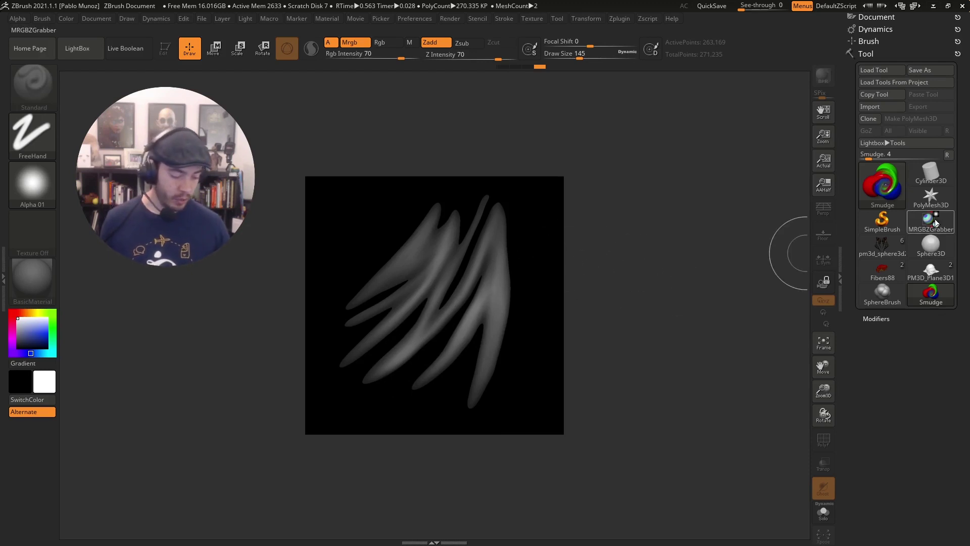
- Capture the smudged strokes as an alpha and texture with MRGBZGrabber, framing them twice from the centre outward
{"action": "left_click", "coordinate": [892, 192]}
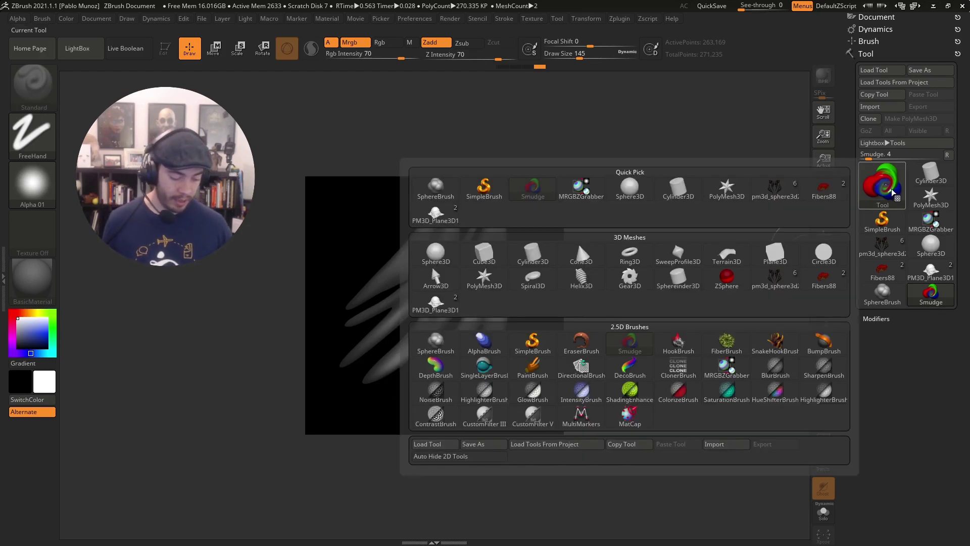
{"action": "left_click", "coordinate": [727, 373]}
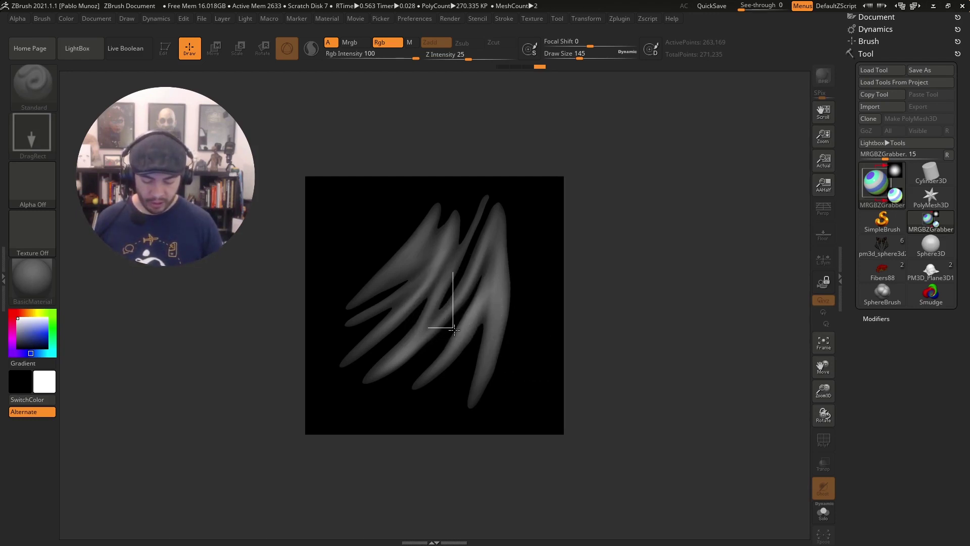
{"action": "mouse_move", "coordinate": [454, 330]}
{"action": "left_mouse_down"}
{"action": "mouse_move", "coordinate": [460, 377]}
{"action": "mouse_move", "coordinate": [491, 405]}
{"action": "mouse_move", "coordinate": [521, 414]}
{"action": "mouse_move", "coordinate": [544, 379]}
{"action": "mouse_move", "coordinate": [494, 415]}
{"action": "mouse_move", "coordinate": [531, 401]}
{"action": "mouse_move", "coordinate": [506, 397]}
{"action": "mouse_move", "coordinate": [521, 397]}
{"action": "mouse_move", "coordinate": [499, 354]}
{"action": "mouse_move", "coordinate": [518, 403]}
{"action": "mouse_move", "coordinate": [559, 426]}
{"action": "mouse_move", "coordinate": [537, 429]}
{"action": "mouse_move", "coordinate": [551, 441]}
{"action": "mouse_move", "coordinate": [537, 435]}
{"action": "left_mouse_up"}
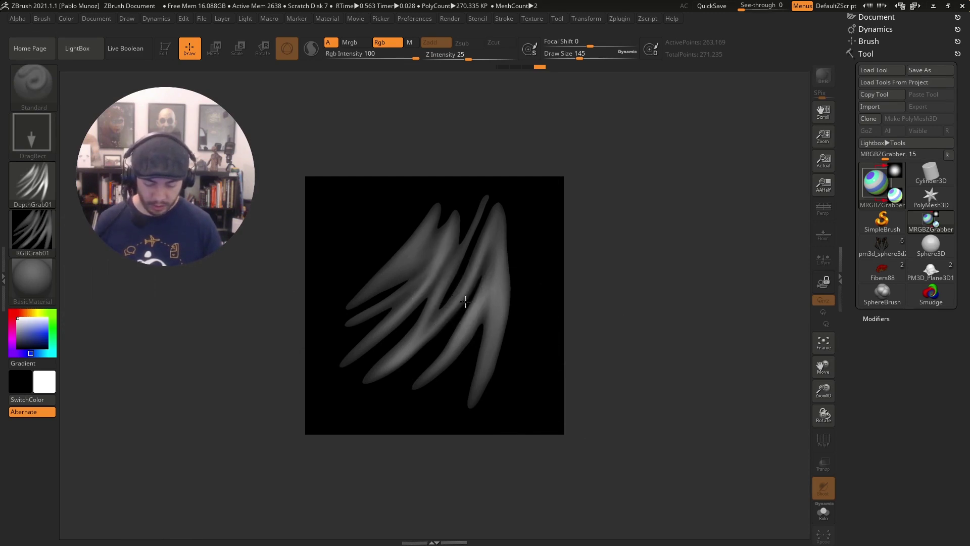
{"action": "mouse_move", "coordinate": [465, 302]}
{"action": "left_mouse_down"}
{"action": "mouse_move", "coordinate": [537, 396]}
{"action": "mouse_move", "coordinate": [559, 397]}
{"action": "mouse_move", "coordinate": [571, 420]}
{"action": "mouse_move", "coordinate": [569, 407]}
{"action": "left_mouse_up"}
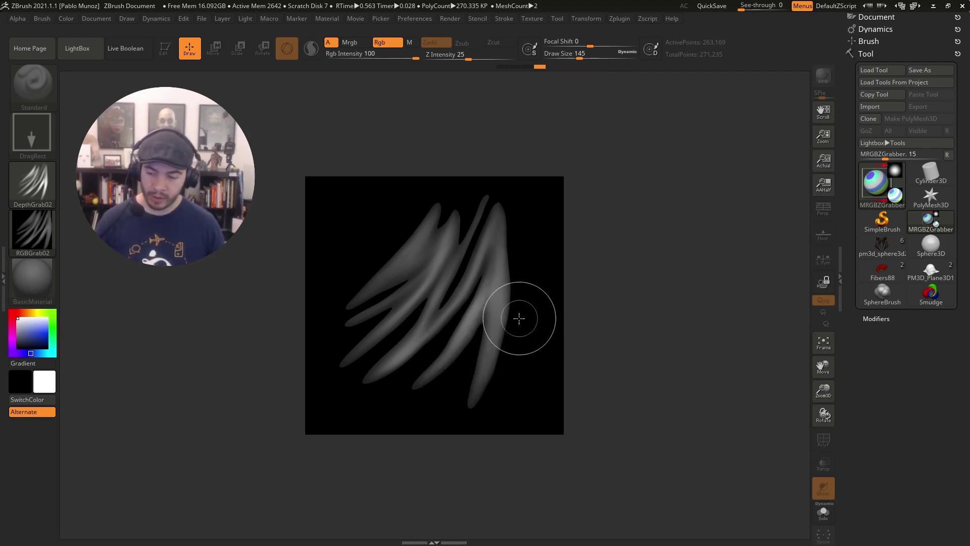
- Clear the canvas and paint a fan of SphereBrush strokes radiating from its centre, thickening some and adding shorter ones at both sides
{"action": "key", "text": "ctrl+n"}
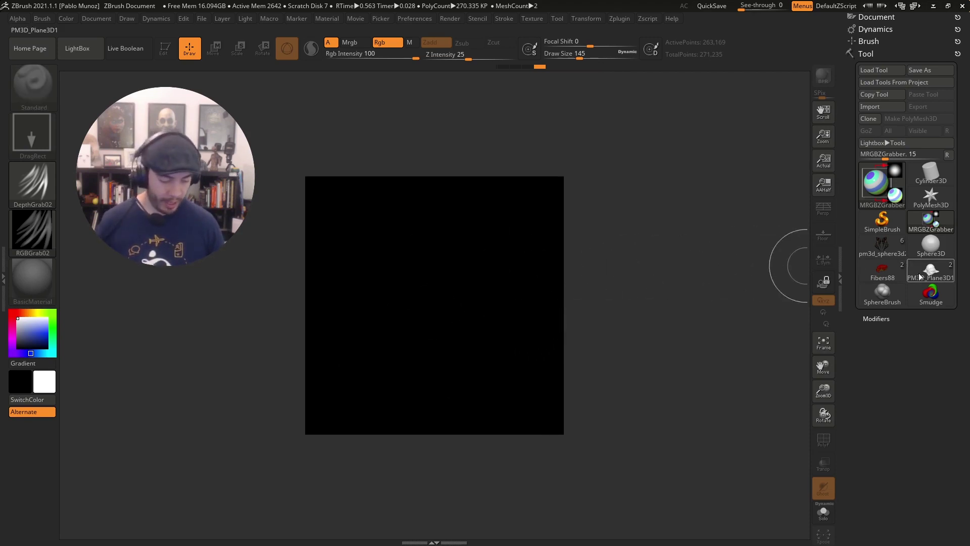
{"action": "left_click", "coordinate": [881, 291]}
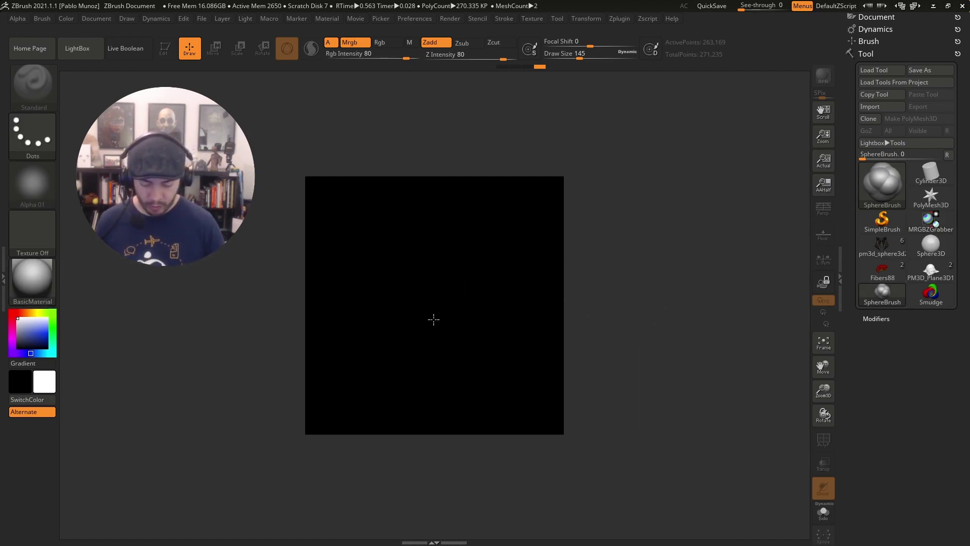
{"action": "left_click_drag", "start_coordinate": [431, 318], "coordinate": [422, 305]}
{"action": "left_click_drag", "start_coordinate": [383, 248], "coordinate": [436, 322]}
{"action": "left_click_drag", "start_coordinate": [423, 230], "coordinate": [438, 319]}
{"action": "left_click_drag", "start_coordinate": [472, 227], "coordinate": [435, 320]}
{"action": "left_click_drag", "start_coordinate": [504, 228], "coordinate": [438, 325]}
{"action": "left_click_drag", "start_coordinate": [533, 251], "coordinate": [438, 323]}
{"action": "left_click_drag", "start_coordinate": [500, 276], "coordinate": [438, 324]}
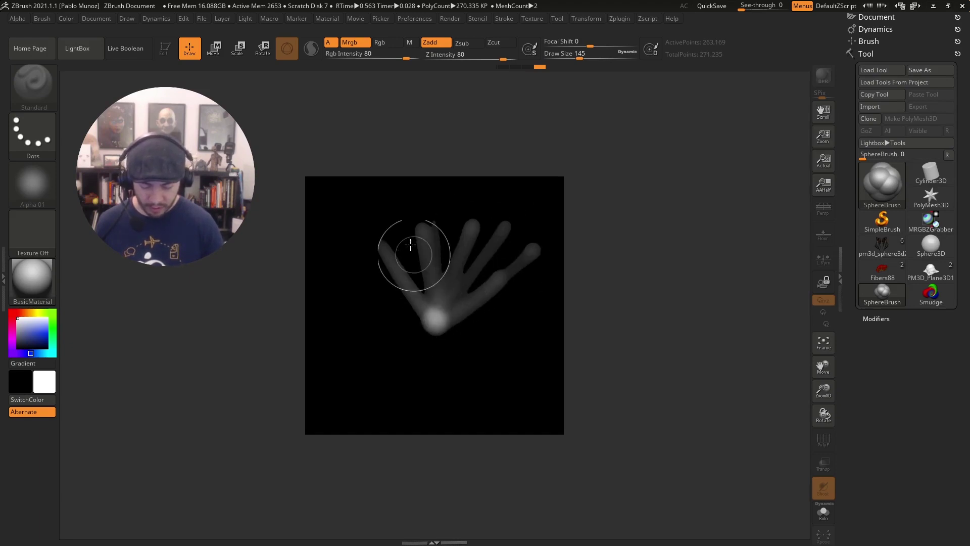
{"action": "left_click_drag", "start_coordinate": [422, 231], "coordinate": [434, 325]}
{"action": "left_click_drag", "start_coordinate": [368, 240], "coordinate": [434, 322]}
{"action": "left_click_drag", "start_coordinate": [389, 266], "coordinate": [434, 321]}
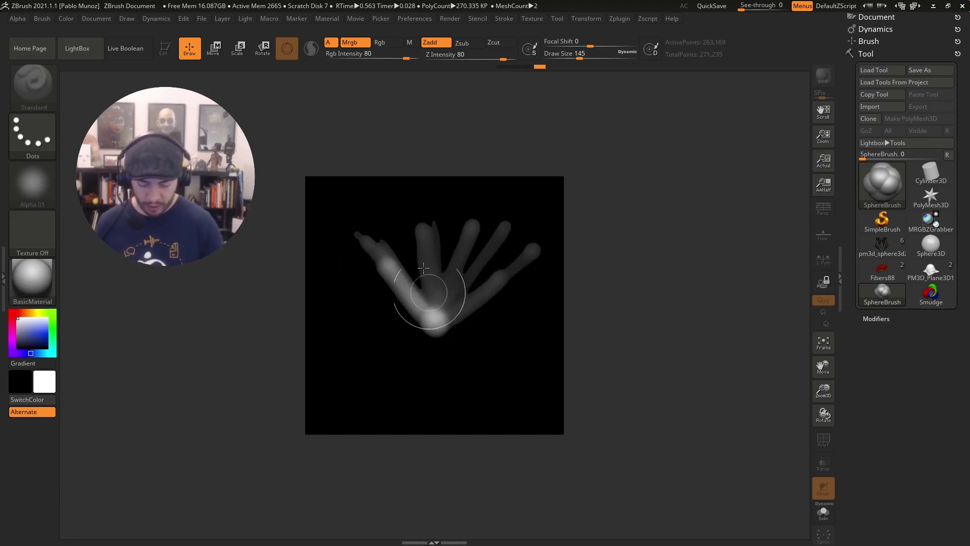
{"action": "left_click_drag", "start_coordinate": [422, 233], "coordinate": [435, 323]}
{"action": "mouse_move", "coordinate": [472, 224]}
{"action": "left_mouse_down"}
{"action": "mouse_move", "coordinate": [451, 285]}
{"action": "mouse_move", "coordinate": [477, 249]}
{"action": "mouse_move", "coordinate": [433, 325]}
{"action": "mouse_move", "coordinate": [405, 328]}
{"action": "left_mouse_up"}
{"action": "mouse_move", "coordinate": [472, 341]}
{"action": "left_mouse_down"}
{"action": "mouse_move", "coordinate": [505, 328]}
{"action": "mouse_move", "coordinate": [468, 347]}
{"action": "left_mouse_up"}
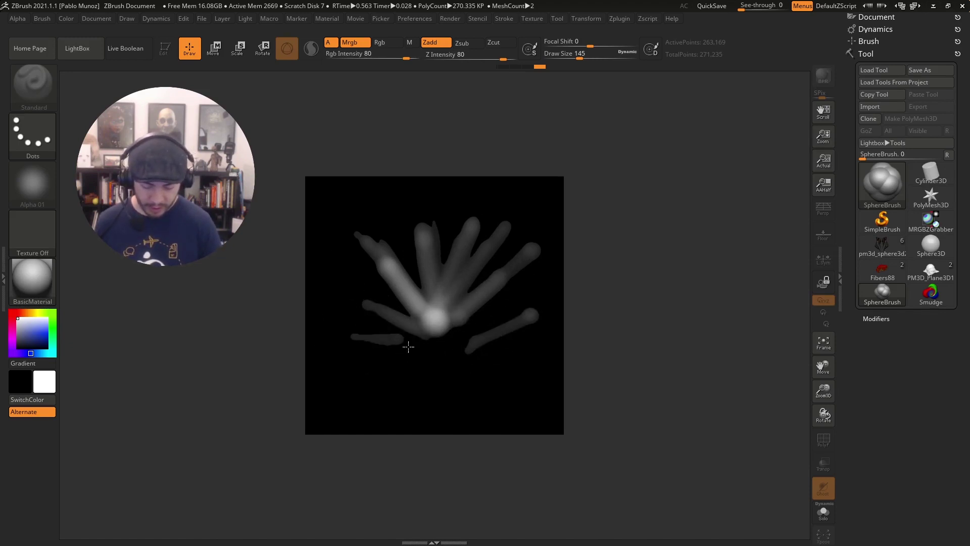
{"action": "left_click_drag", "start_coordinate": [408, 347], "coordinate": [406, 346]}
{"action": "left_click_drag", "start_coordinate": [385, 296], "coordinate": [366, 286]}
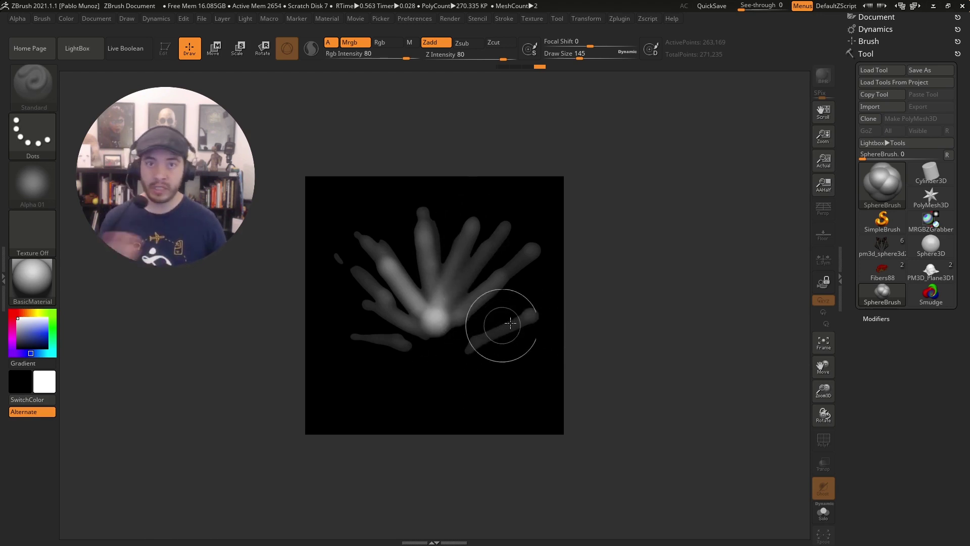
- Blend the fan of strokes with the Smudge brush, tapering their ends and pulling their shared base into a point
{"action": "left_click", "coordinate": [931, 294]}
{"action": "mouse_move", "coordinate": [459, 242]}
{"action": "left_mouse_down"}
{"action": "mouse_move", "coordinate": [440, 310]}
{"action": "mouse_move", "coordinate": [492, 232]}
{"action": "mouse_move", "coordinate": [535, 235]}
{"action": "left_mouse_up"}
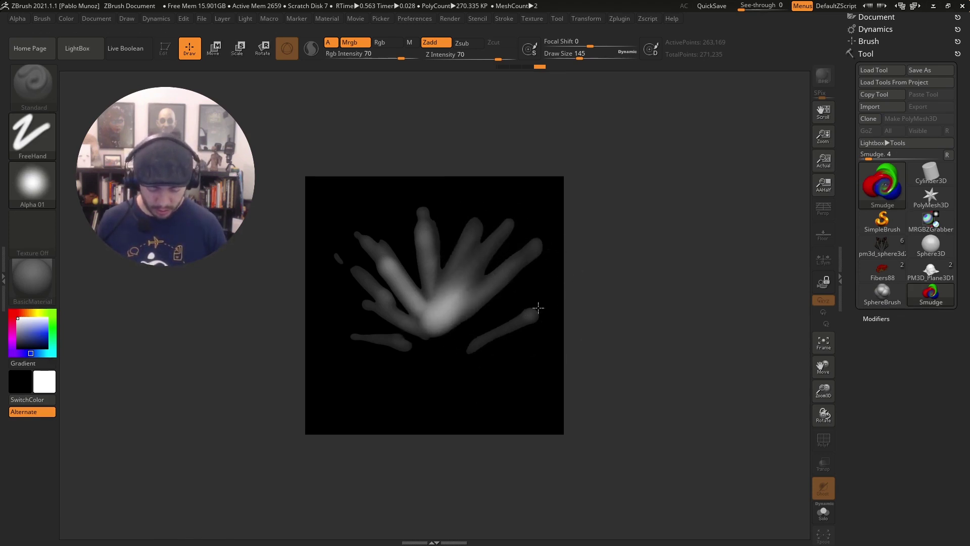
{"action": "left_click_drag", "start_coordinate": [538, 308], "coordinate": [467, 353]}
{"action": "mouse_move", "coordinate": [396, 346]}
{"action": "left_mouse_down"}
{"action": "mouse_move", "coordinate": [358, 338]}
{"action": "mouse_move", "coordinate": [355, 294]}
{"action": "mouse_move", "coordinate": [319, 237]}
{"action": "left_mouse_up"}
{"action": "mouse_move", "coordinate": [396, 271]}
{"action": "left_mouse_down"}
{"action": "mouse_move", "coordinate": [368, 241]}
{"action": "mouse_move", "coordinate": [350, 196]}
{"action": "mouse_move", "coordinate": [357, 213]}
{"action": "left_mouse_up"}
{"action": "left_click_drag", "start_coordinate": [364, 280], "coordinate": [418, 316]}
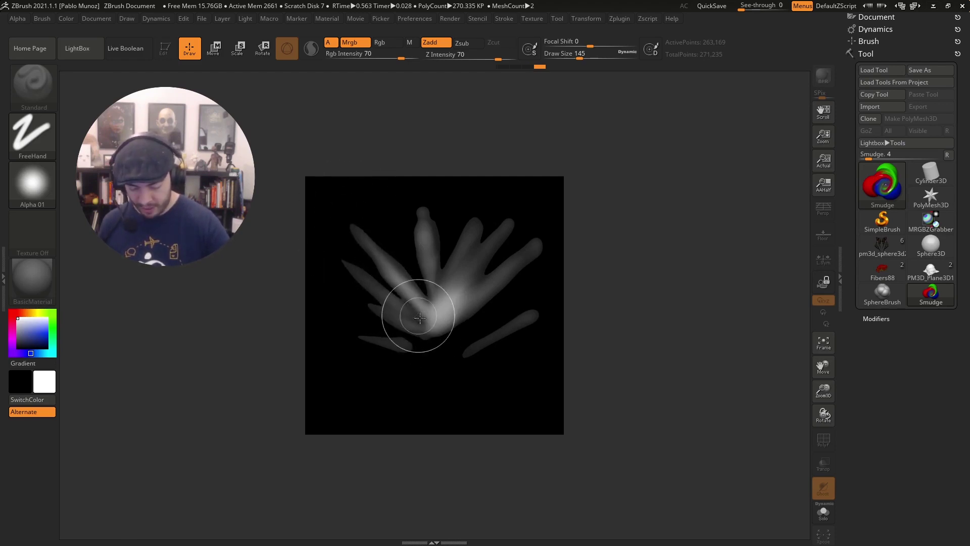
{"action": "mouse_move", "coordinate": [428, 270]}
{"action": "left_mouse_down"}
{"action": "mouse_move", "coordinate": [417, 226]}
{"action": "mouse_move", "coordinate": [430, 298]}
{"action": "left_mouse_up"}
{"action": "mouse_move", "coordinate": [421, 226]}
{"action": "left_mouse_down"}
{"action": "mouse_move", "coordinate": [411, 228]}
{"action": "mouse_move", "coordinate": [400, 260]}
{"action": "mouse_move", "coordinate": [434, 318]}
{"action": "mouse_move", "coordinate": [426, 240]}
{"action": "left_mouse_up"}
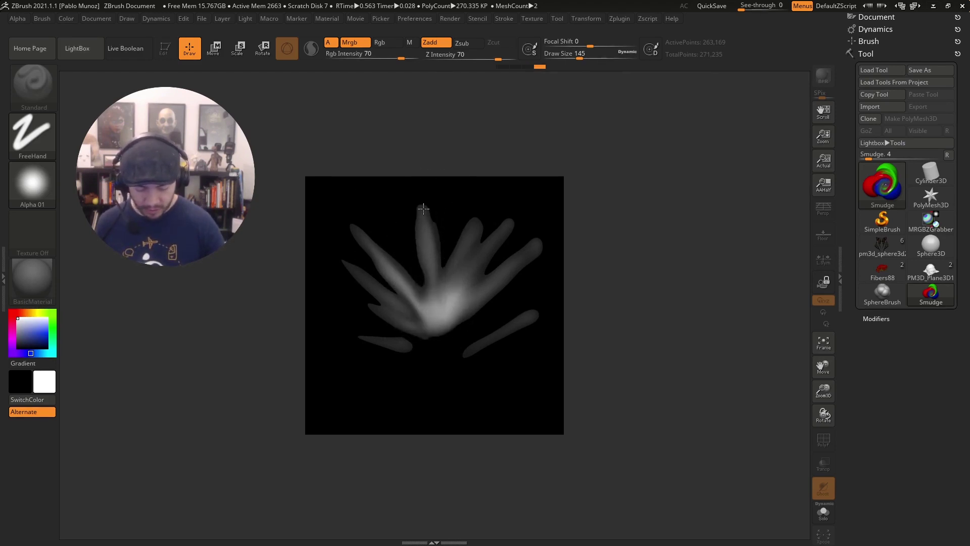
{"action": "mouse_move", "coordinate": [489, 220]}
{"action": "left_mouse_down"}
{"action": "mouse_move", "coordinate": [494, 205]}
{"action": "mouse_move", "coordinate": [440, 320]}
{"action": "mouse_move", "coordinate": [444, 334]}
{"action": "mouse_move", "coordinate": [419, 343]}
{"action": "left_mouse_up"}
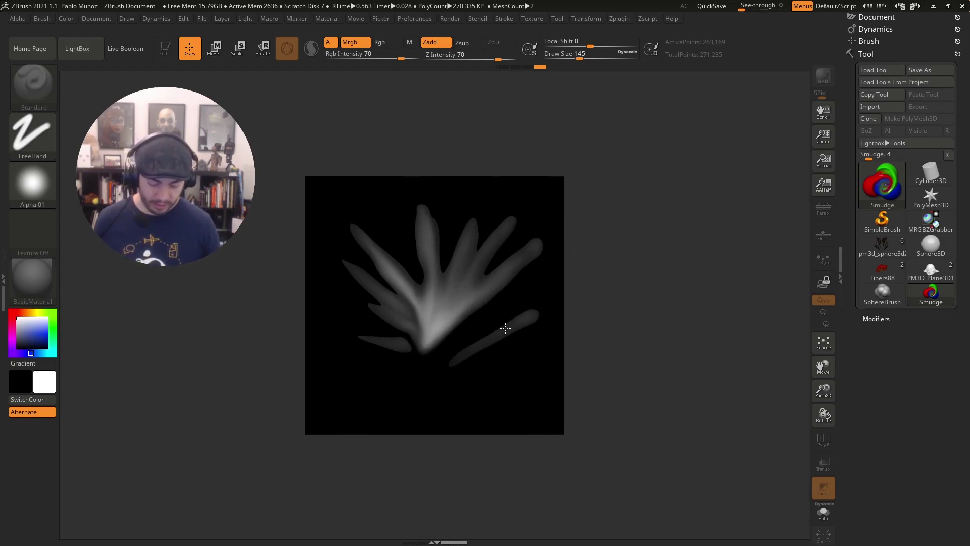
{"action": "left_click_drag", "start_coordinate": [505, 328], "coordinate": [392, 348]}
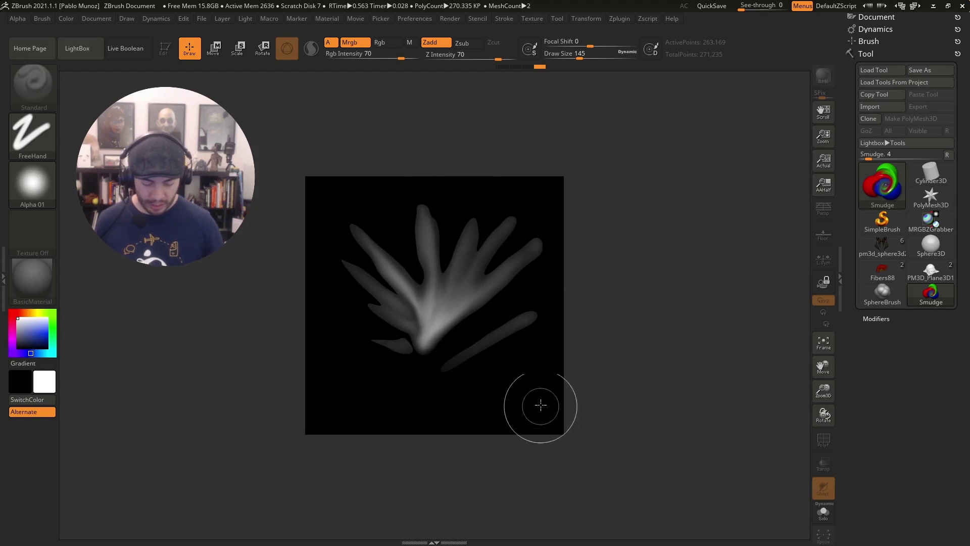
- Erase the detached strokes on both sides of the fan with EraserBrush, and shift the fan slightly downward on the canvas
{"action": "left_click", "coordinate": [883, 187]}
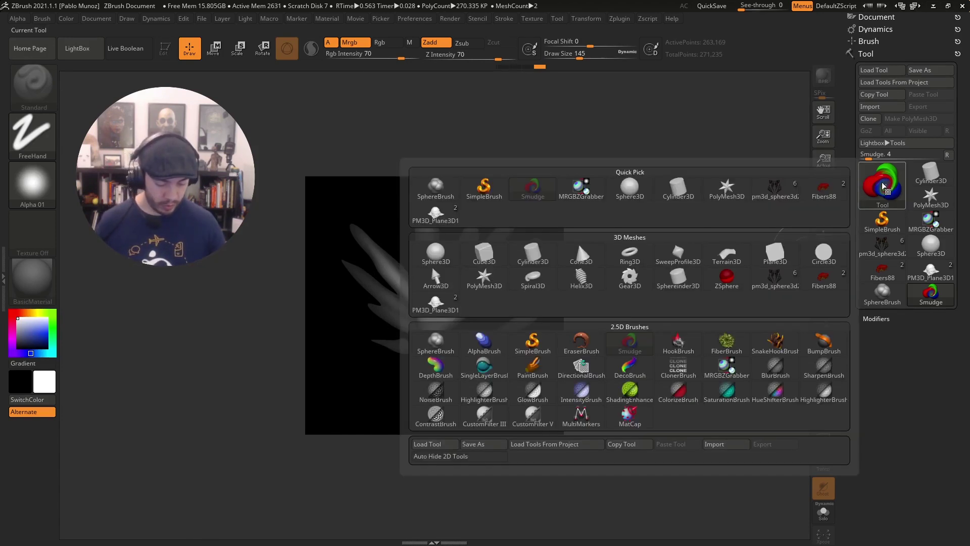
{"action": "left_click", "coordinate": [581, 341]}
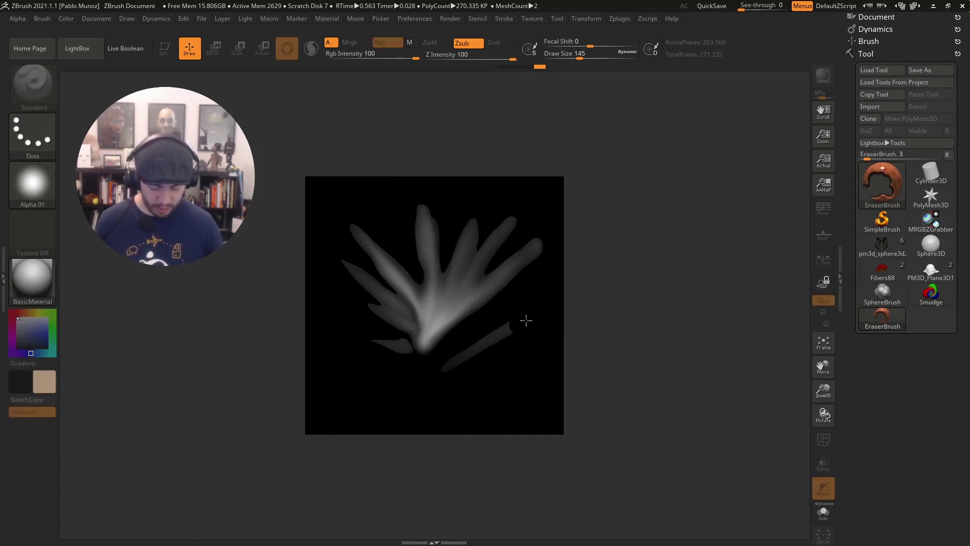
{"action": "left_click_drag", "start_coordinate": [456, 366], "coordinate": [439, 379]}
{"action": "left_click_drag", "start_coordinate": [389, 361], "coordinate": [393, 353]}
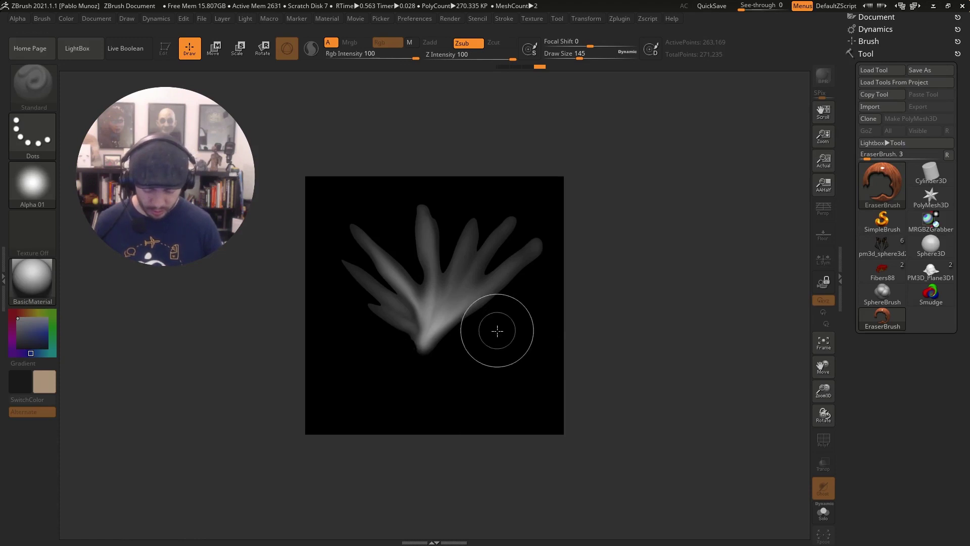
{"action": "left_click_drag", "start_coordinate": [498, 332], "coordinate": [497, 355]}
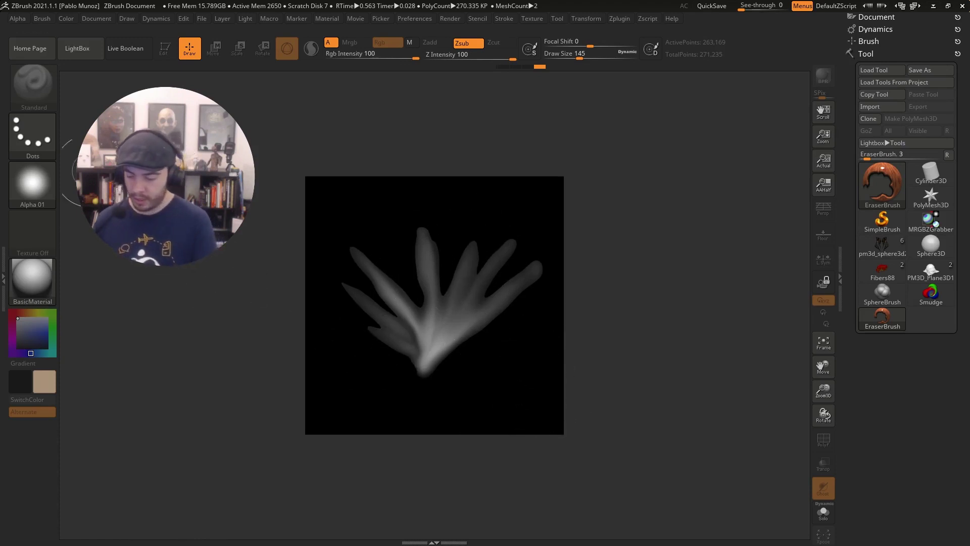
- Capture the fan pattern as an alpha and texture with MRGBZGrabber, framing it from the centre outward, and clear the canvas
{"action": "left_click", "coordinate": [935, 223]}
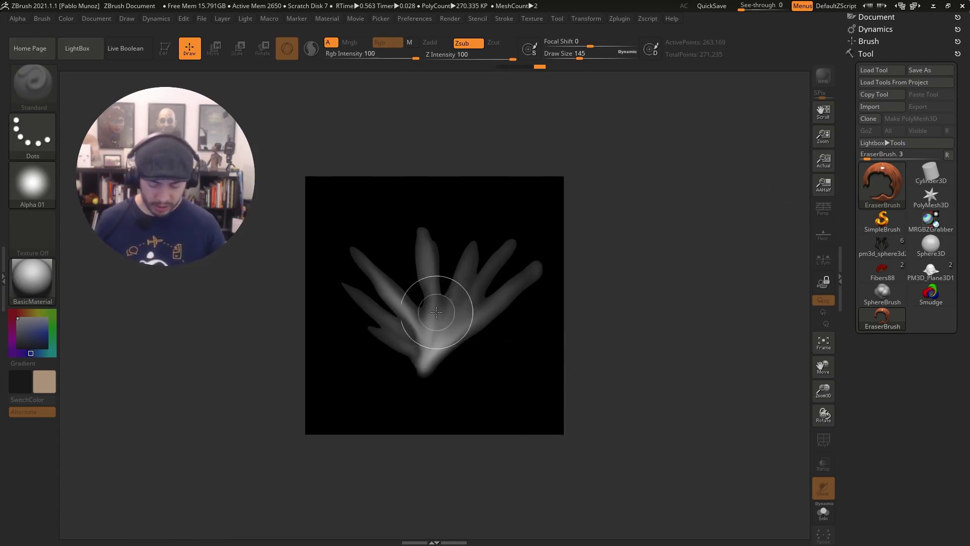
{"action": "left_click_drag", "start_coordinate": [436, 309], "coordinate": [564, 198]}
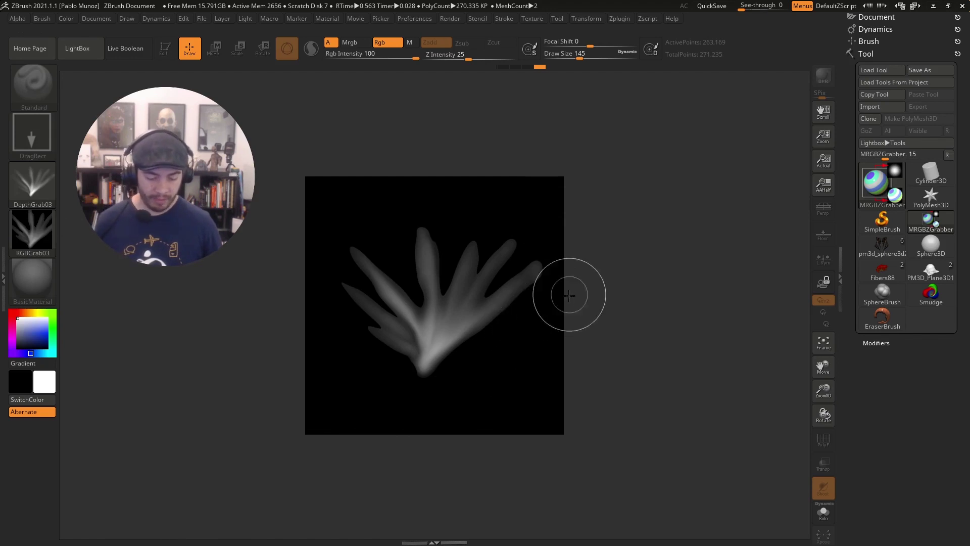
{"action": "key", "text": "ctrl"}
{"action": "key", "text": "ctrl+n"}
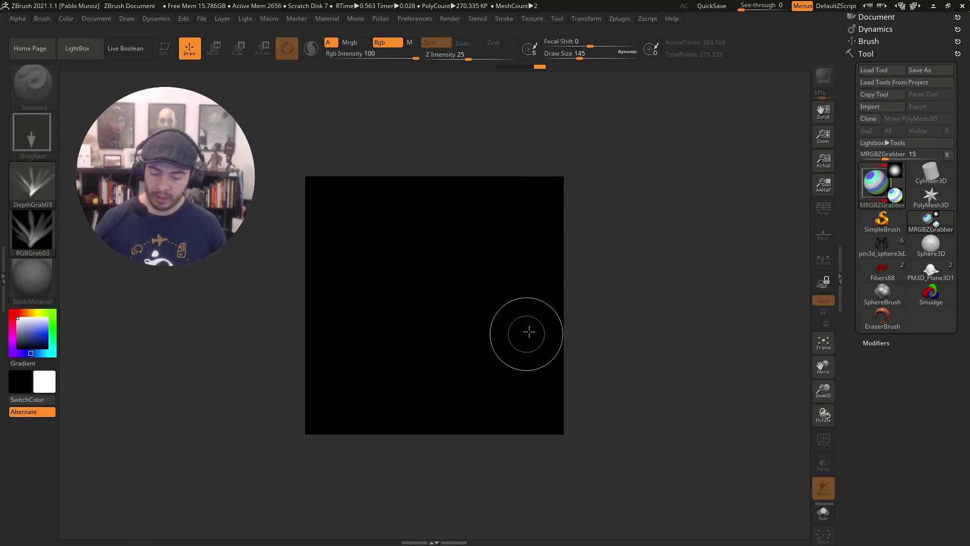
- Enable WSize and create a new document that fits the window, discarding the changes to the old one
{"action": "left_click", "coordinate": [888, 18]}
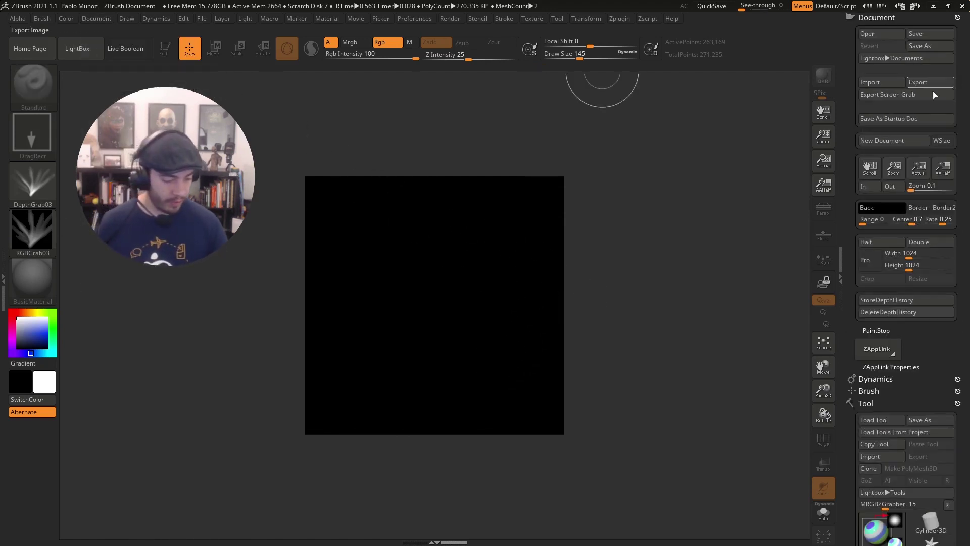
{"action": "left_click", "coordinate": [946, 144]}
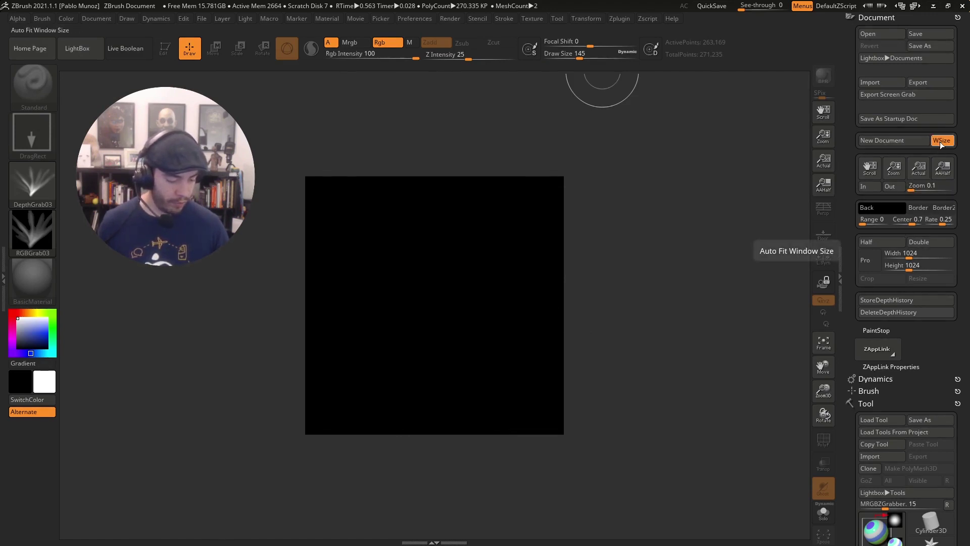
{"action": "left_click", "coordinate": [903, 139]}
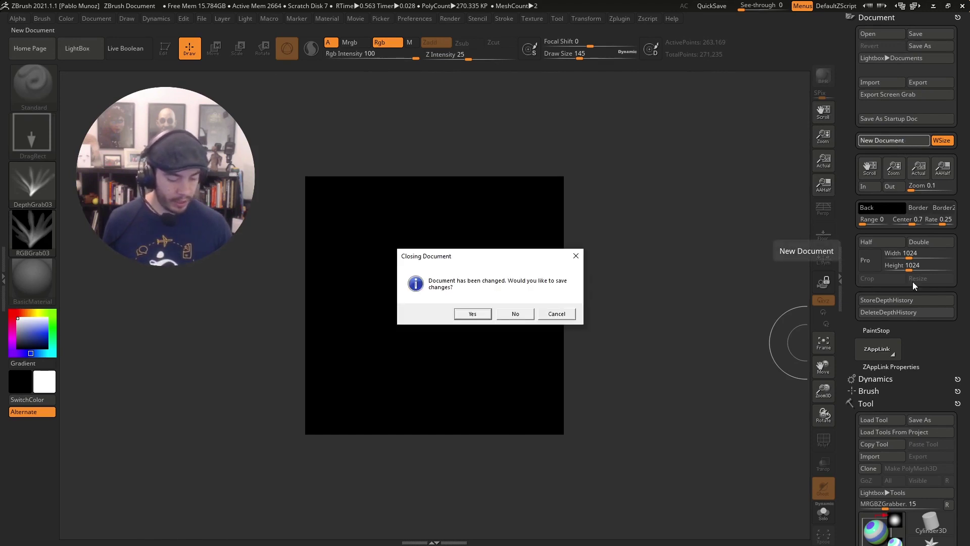
{"action": "left_click", "coordinate": [511, 317]}
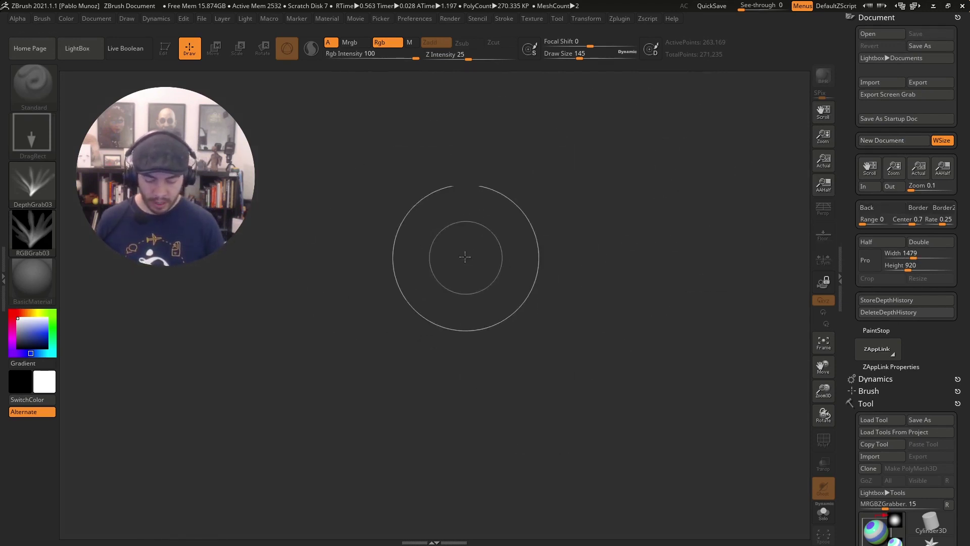
{"action": "left_click_drag", "start_coordinate": [464, 346], "coordinate": [467, 339]}
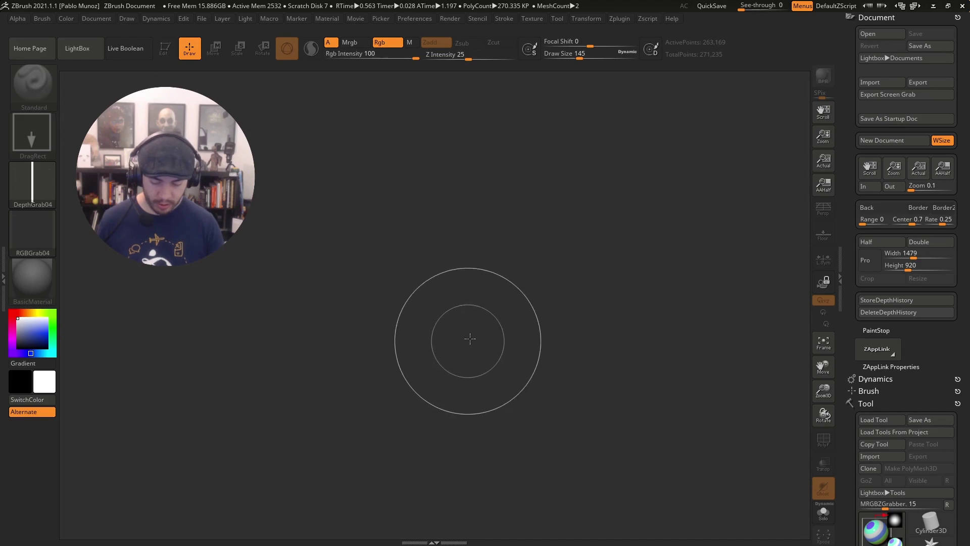
- Place the draped cloth tool PM3D_Plane3D1 on the new canvas and make it editable as a 3D model
{"action": "scroll", "coordinate": [888, 347], "scroll_direction": "down", "scroll_amount": 5}
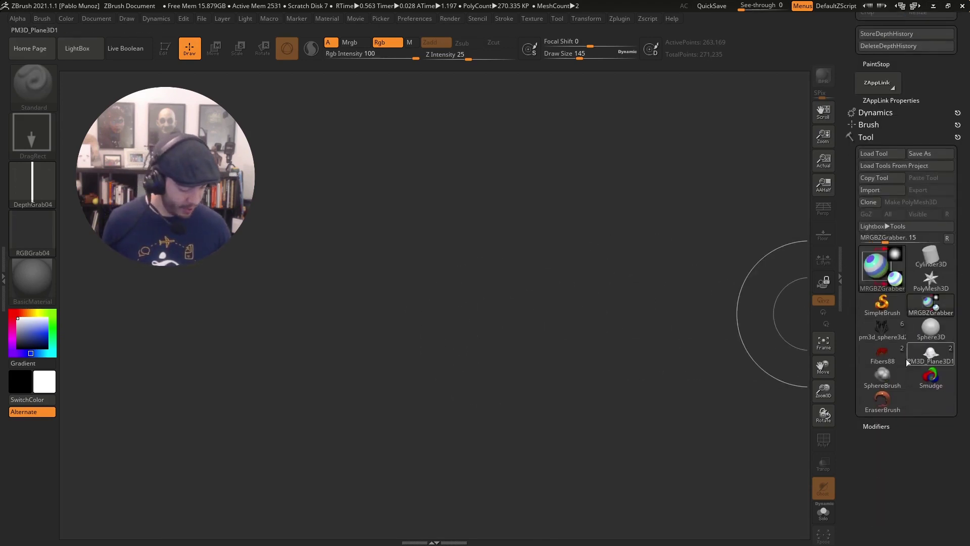
{"action": "left_click", "coordinate": [929, 358]}
{"action": "left_click_drag", "start_coordinate": [467, 291], "coordinate": [473, 411]}
{"action": "key", "text": "t"}
{"action": "mouse_move", "coordinate": [647, 246]}
{"action": "left_mouse_down"}
{"action": "mouse_move", "coordinate": [651, 279]}
{"action": "mouse_move", "coordinate": [665, 275]}
{"action": "mouse_move", "coordinate": [637, 242]}
{"action": "mouse_move", "coordinate": [660, 234]}
{"action": "left_mouse_up"}
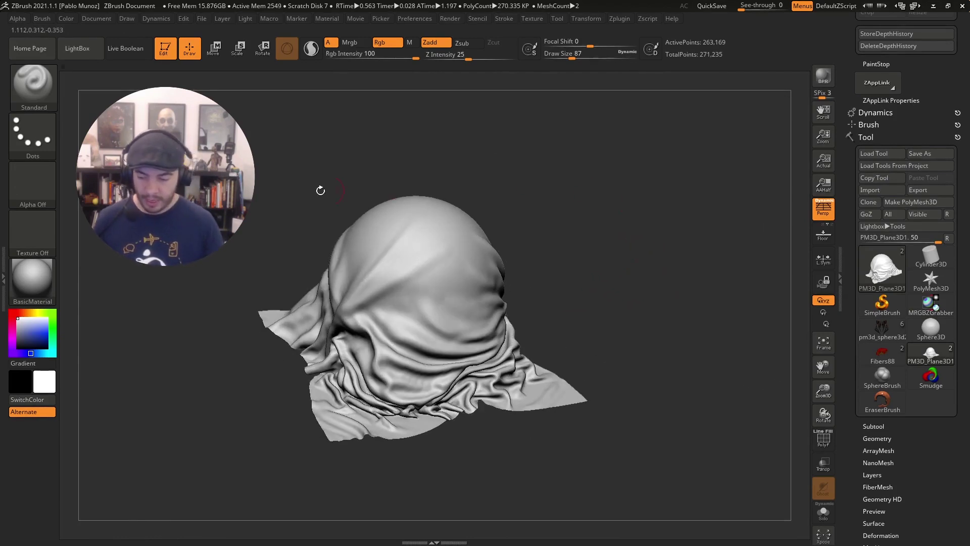
- Dock the Alpha palette beside the canvas and preview the captured alphas DepthGrab02 and DepthGrab03
{"action": "left_click", "coordinate": [44, 19]}
{"action": "left_click", "coordinate": [38, 33]}
{"action": "mouse_move", "coordinate": [877, 66]}
{"action": "left_mouse_down"}
{"action": "mouse_move", "coordinate": [876, 145]}
{"action": "mouse_move", "coordinate": [851, 215]}
{"action": "mouse_move", "coordinate": [854, 265]}
{"action": "left_mouse_up"}
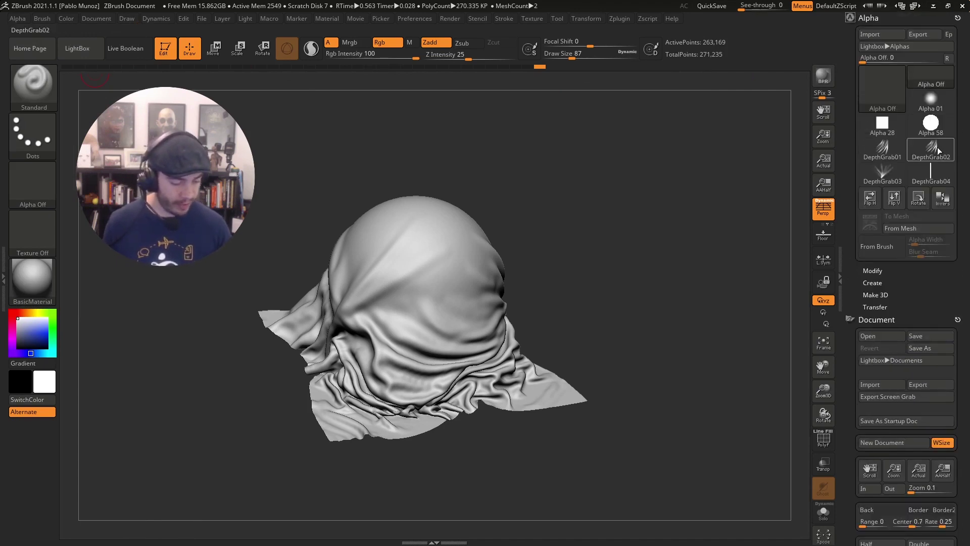
{"action": "mouse_move", "coordinate": [935, 153]}
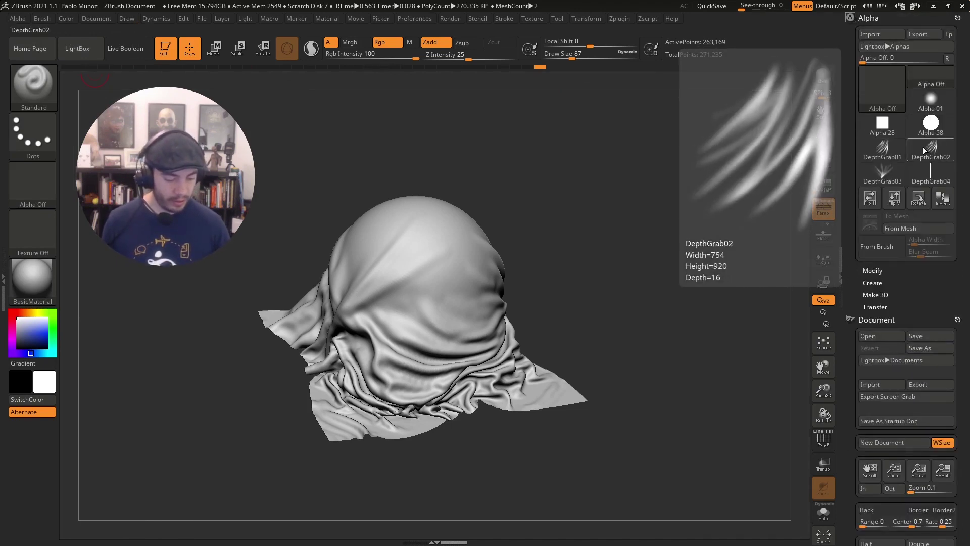
{"action": "mouse_move", "coordinate": [875, 181]}
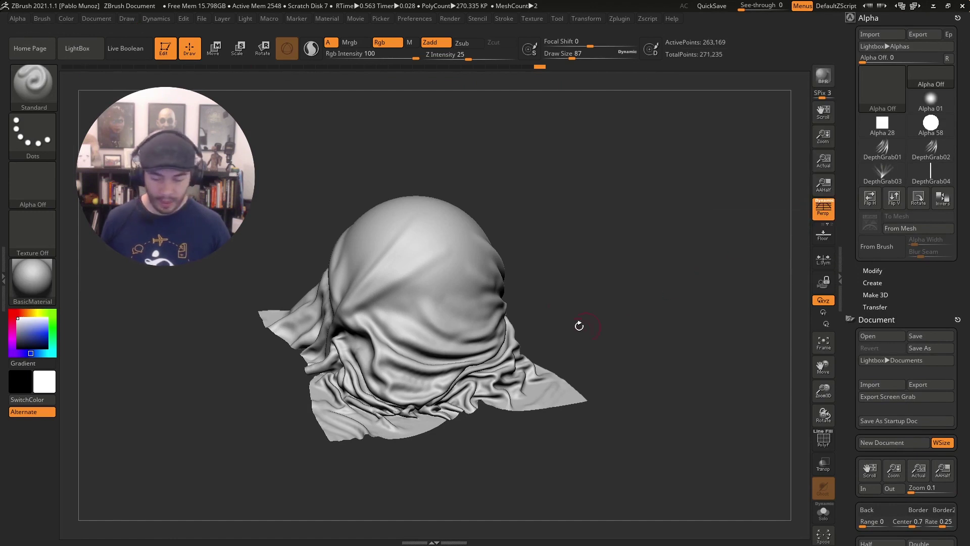
- Try a Standard brush stroke with the Dots stroke type across the front of the cloth and undo it
{"action": "mouse_move", "coordinate": [358, 235]}
{"action": "left_mouse_down"}
{"action": "mouse_move", "coordinate": [426, 275]}
{"action": "mouse_move", "coordinate": [452, 306]}
{"action": "left_mouse_up"}
{"action": "key", "text": "ctrl+z"}
{"action": "left_click_drag", "start_coordinate": [604, 241], "coordinate": [616, 225]}
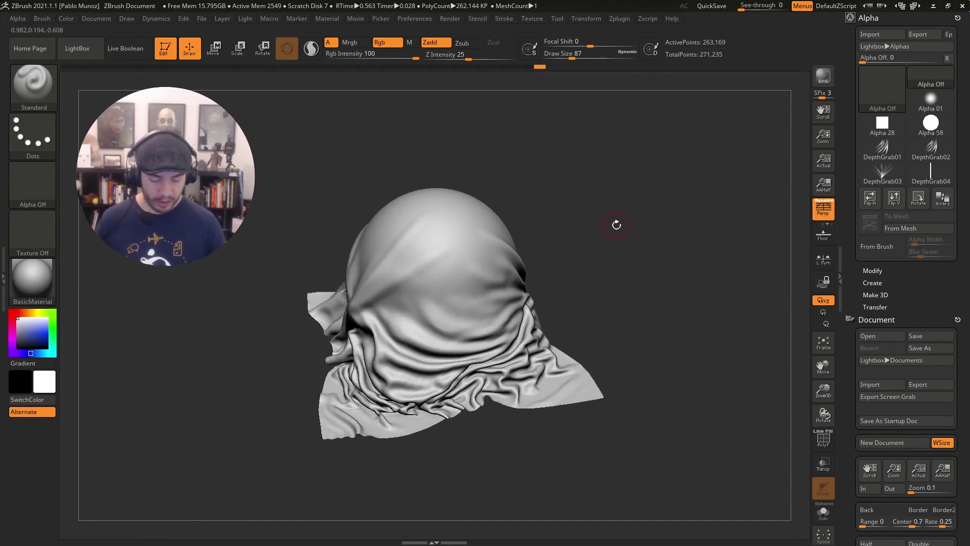
{"action": "left_click_drag", "start_coordinate": [616, 184], "coordinate": [624, 185]}
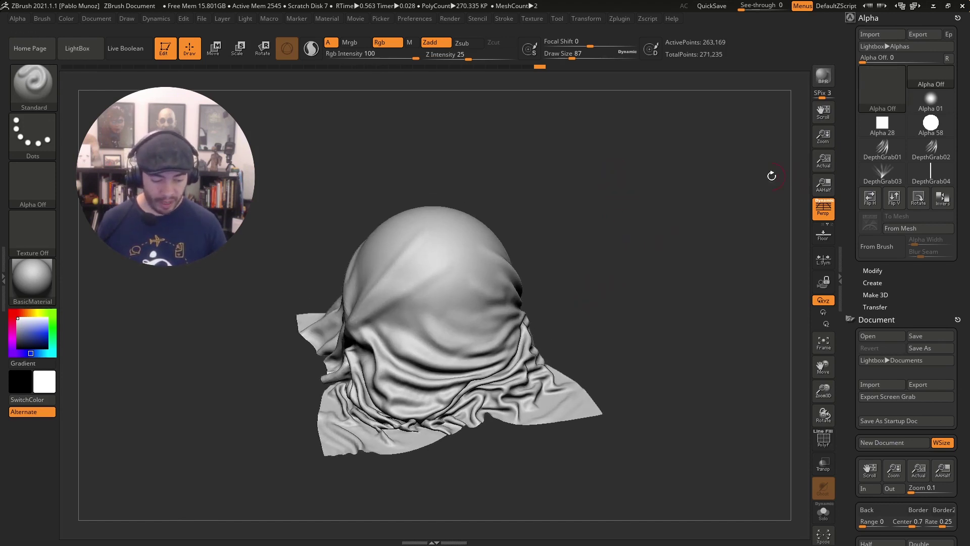
- Dock the Stroke palette, set the Standard brush's stroke type to DragRect, and test it on the cloth without an alpha
{"action": "left_click", "coordinate": [39, 133]}
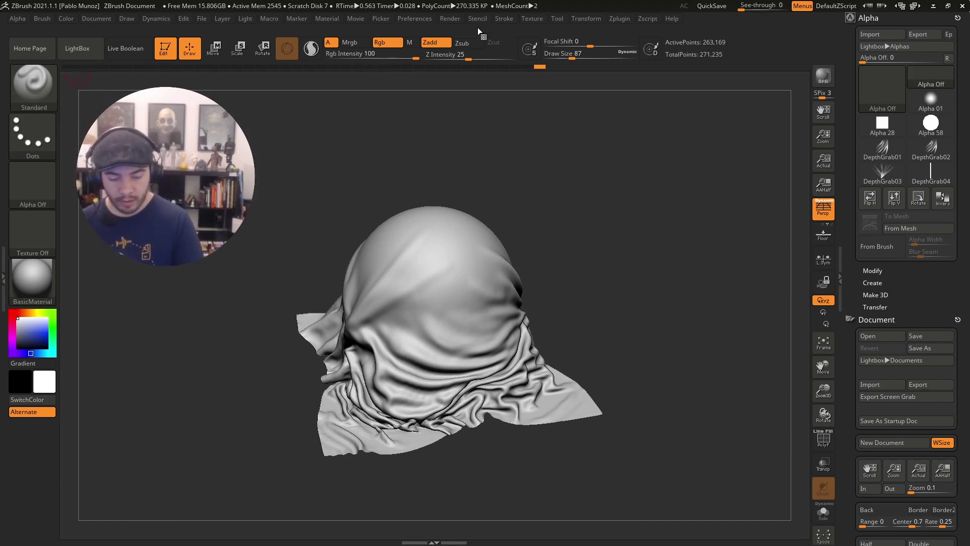
{"action": "left_click", "coordinate": [505, 20]}
{"action": "left_click", "coordinate": [514, 37]}
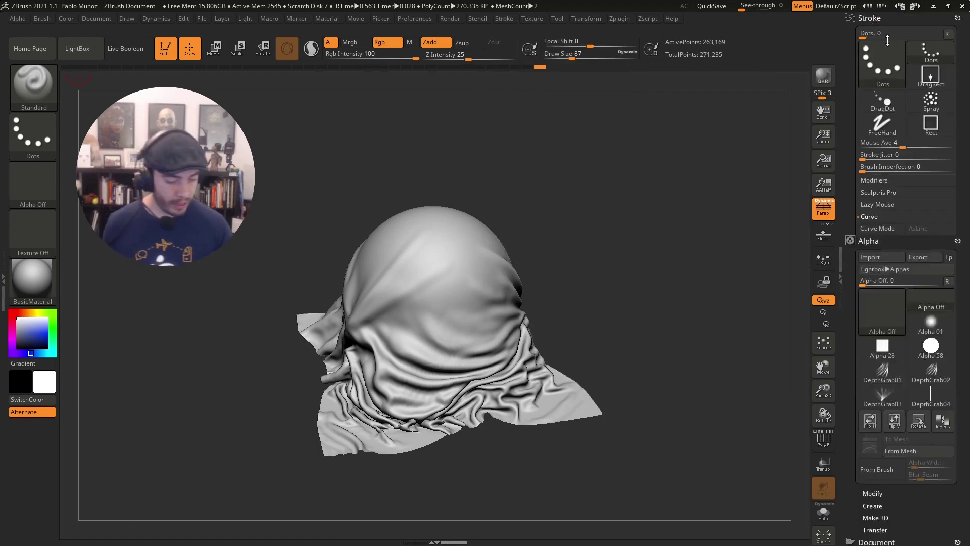
{"action": "left_click", "coordinate": [931, 76]}
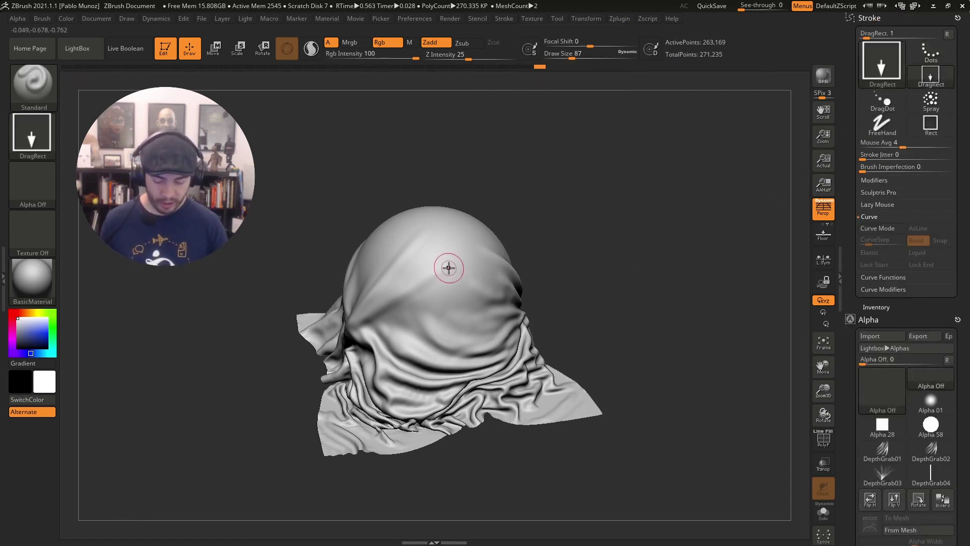
{"action": "left_click_drag", "start_coordinate": [448, 269], "coordinate": [462, 272]}
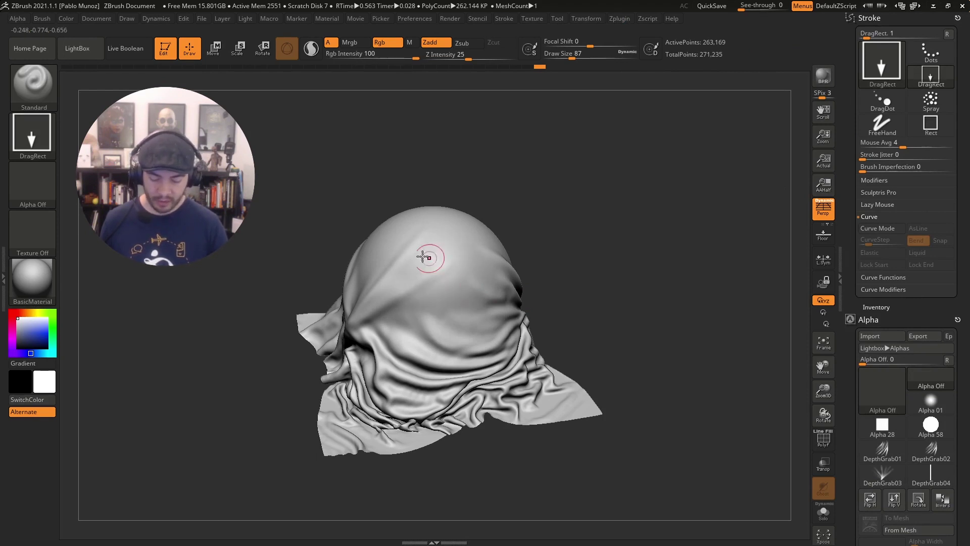
- Load the DepthGrab02 alpha and stamp its fold pattern outward over the front of the draped sphere
{"action": "left_click_drag", "start_coordinate": [901, 324], "coordinate": [901, 106]}
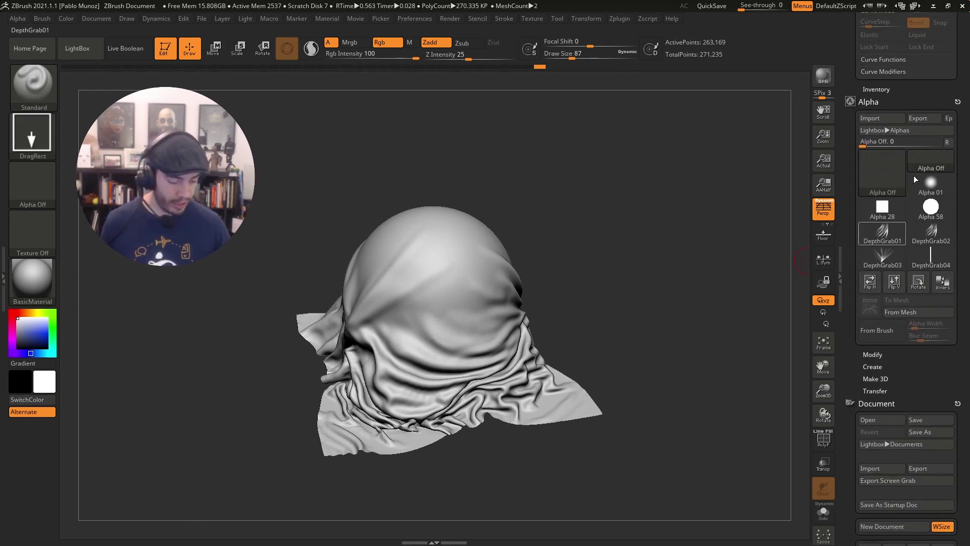
{"action": "left_click", "coordinate": [939, 229]}
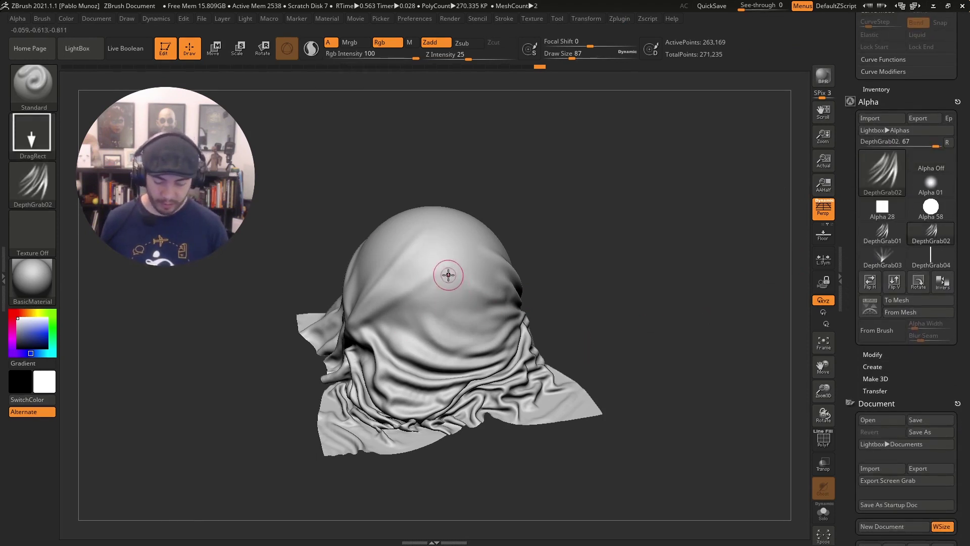
{"action": "mouse_move", "coordinate": [448, 275]}
{"action": "left_mouse_down"}
{"action": "mouse_move", "coordinate": [508, 249]}
{"action": "mouse_move", "coordinate": [617, 320]}
{"action": "mouse_move", "coordinate": [627, 311]}
{"action": "left_mouse_up"}
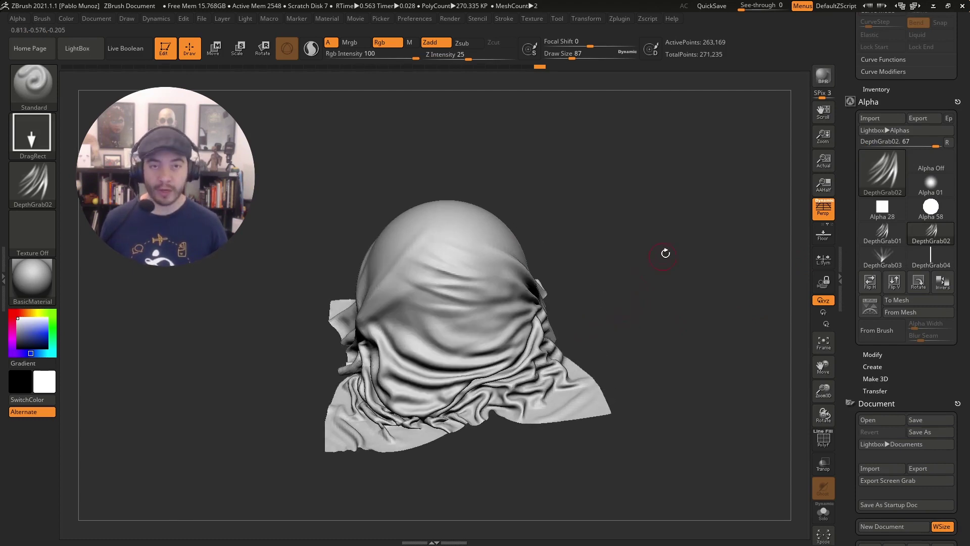
{"action": "mouse_move", "coordinate": [654, 249]}
{"action": "left_mouse_down"}
{"action": "mouse_move", "coordinate": [650, 288]}
{"action": "mouse_move", "coordinate": [661, 269]}
{"action": "left_mouse_up"}
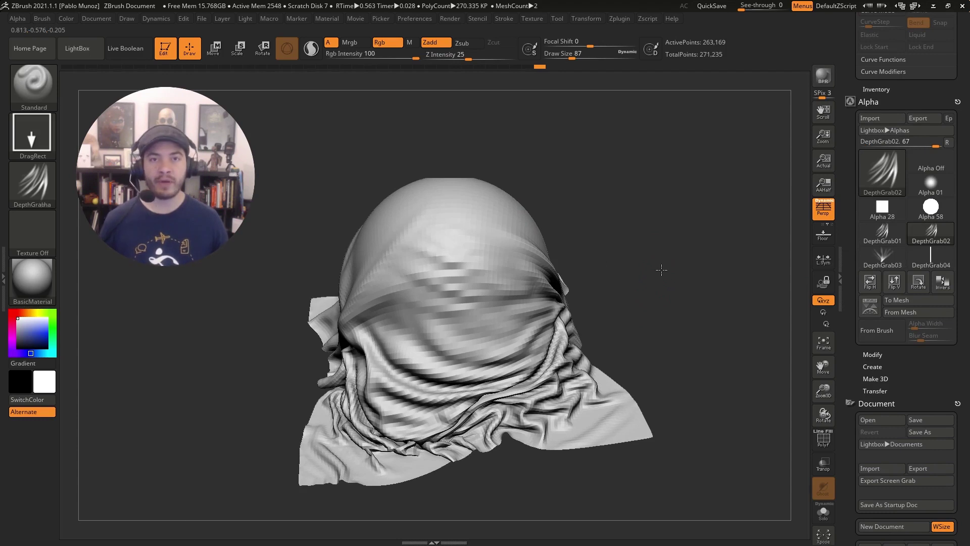